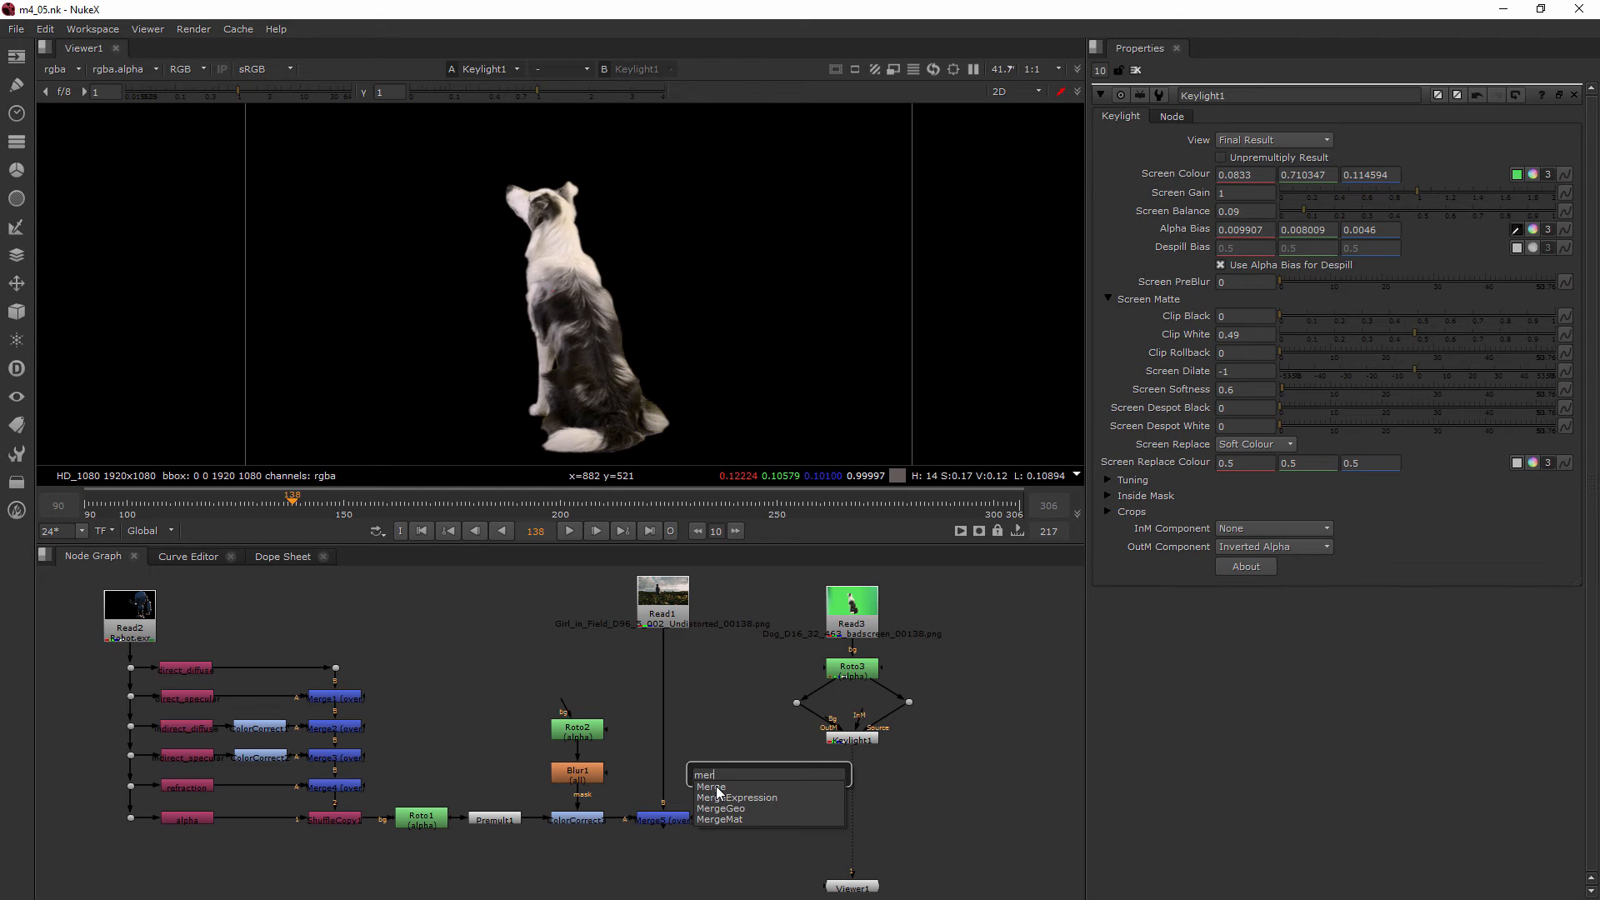
Add a Merge node below the robot merge, connect its A input to Keylight1, and view the merged result.
left_click_drag(762, 775, 660, 823)
left_click_drag(746, 871, 659, 880)
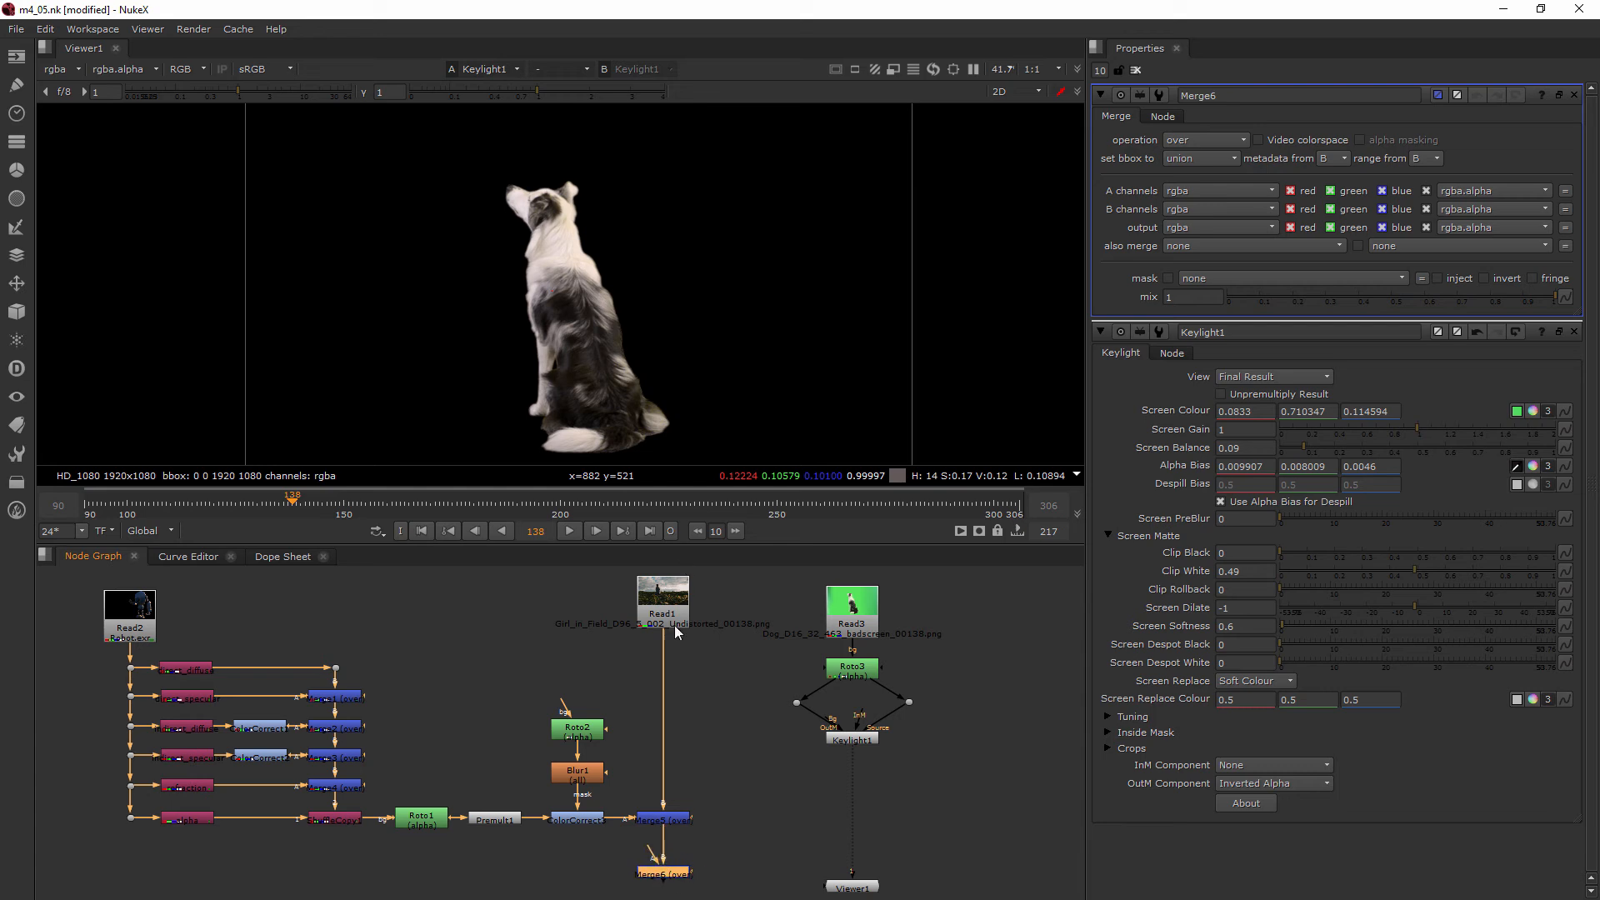
left_click_drag(653, 854, 865, 746)
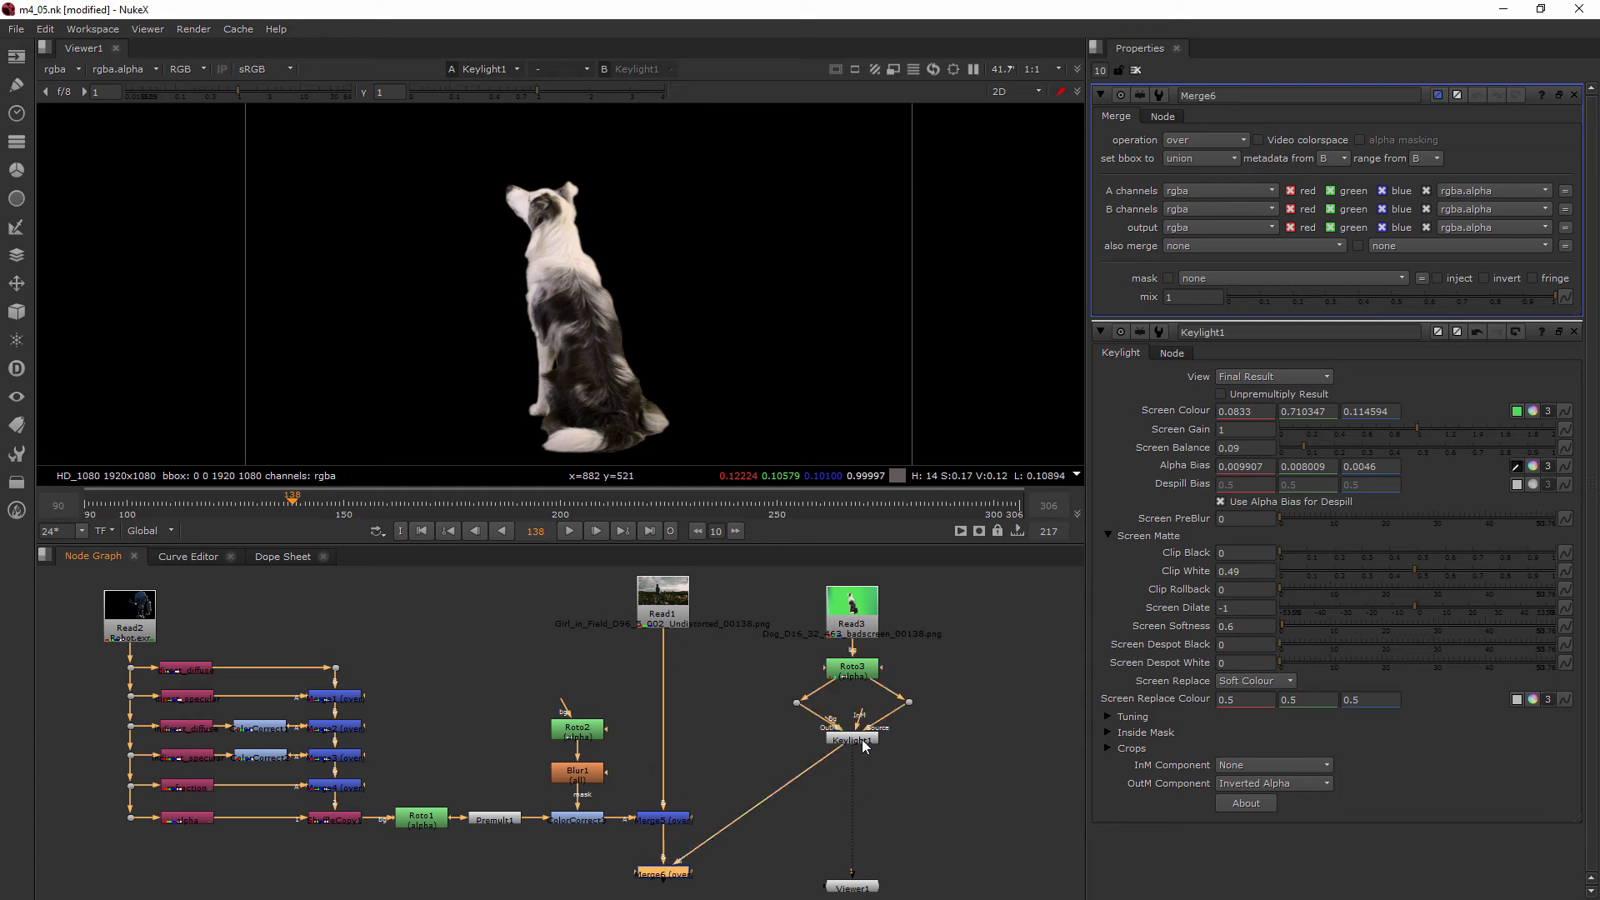
left_click_drag(935, 792, 760, 578)
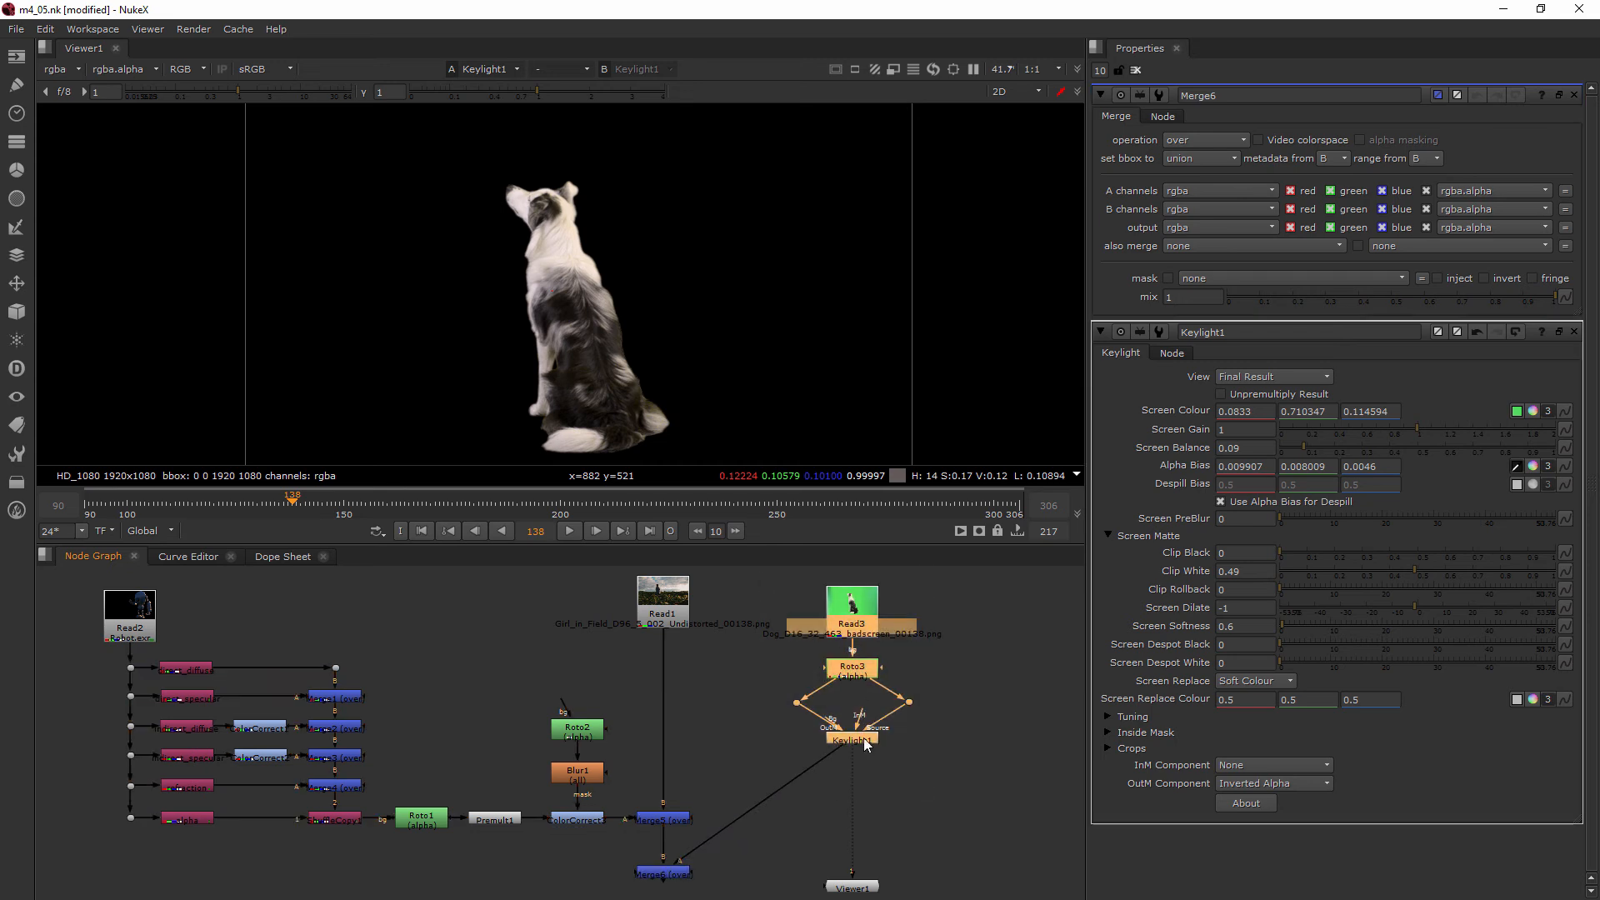
left_click(870, 799)
left_click_drag(856, 743, 667, 883)
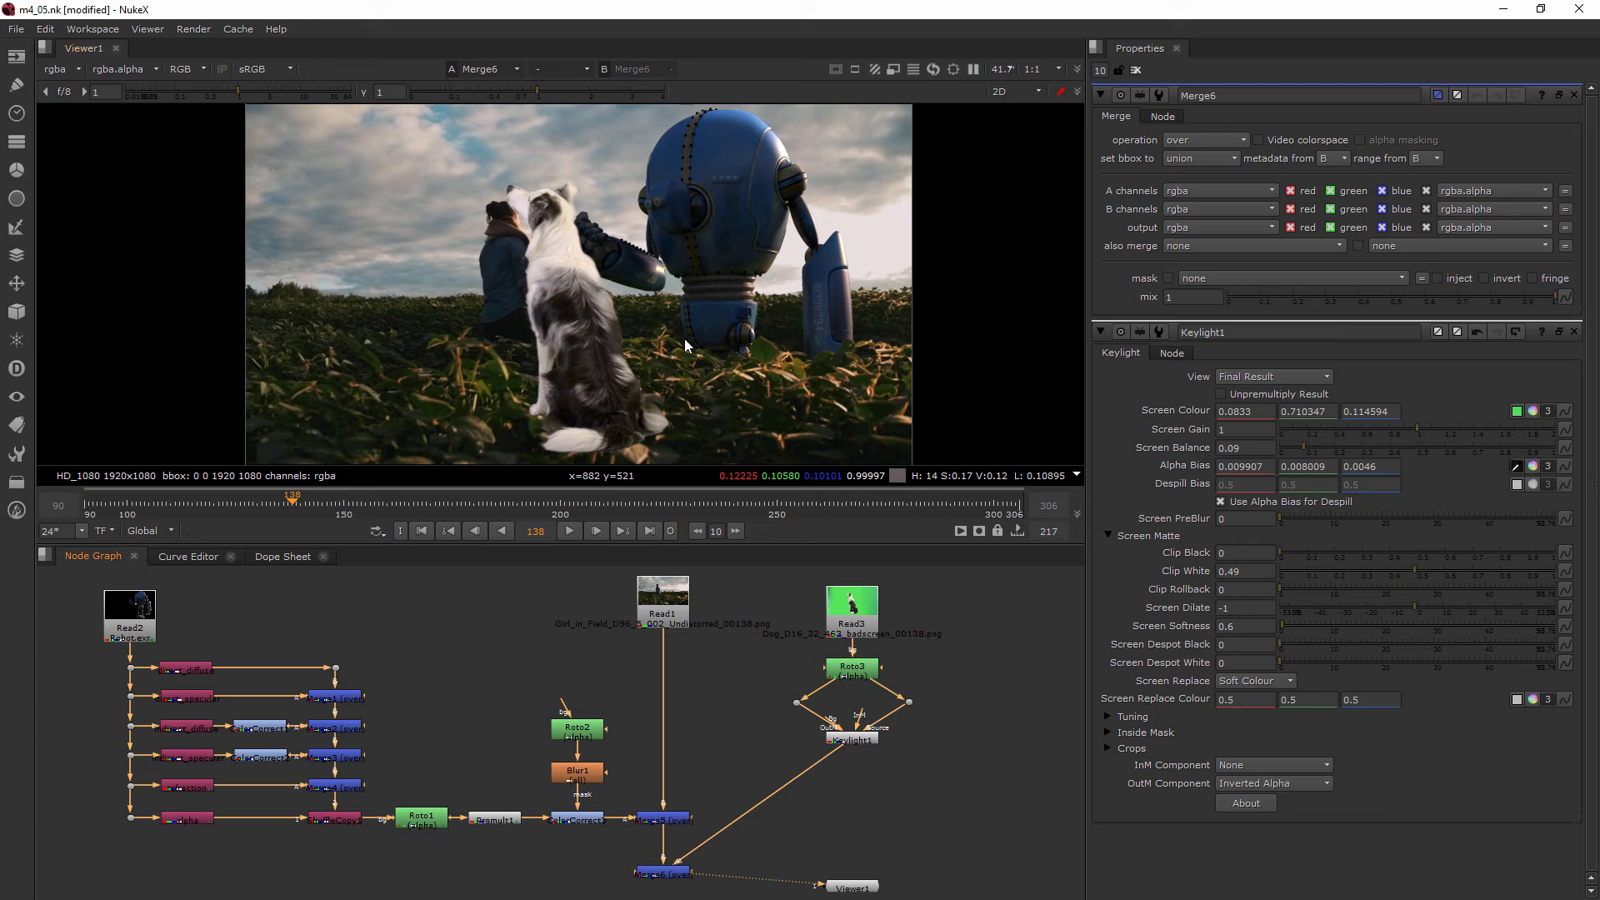
Insert a Transform node between Keylight1 and the new Merge node.
scroll(685, 348, "down", 3)
middle_click_drag(717, 318, 715, 324)
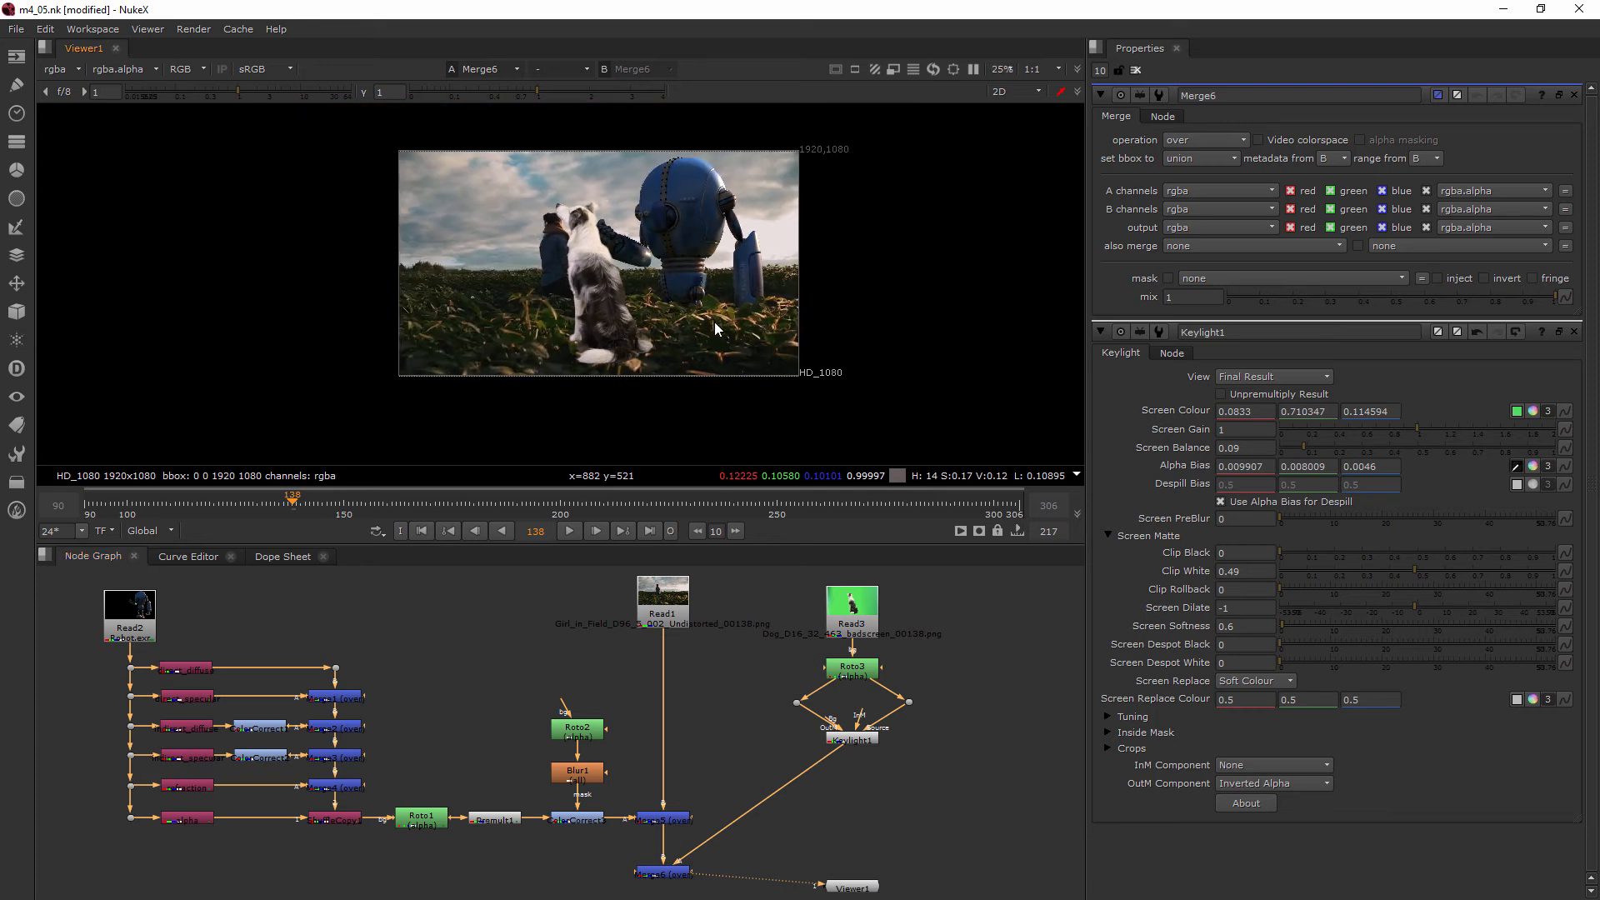
scroll(666, 325, "up", 4)
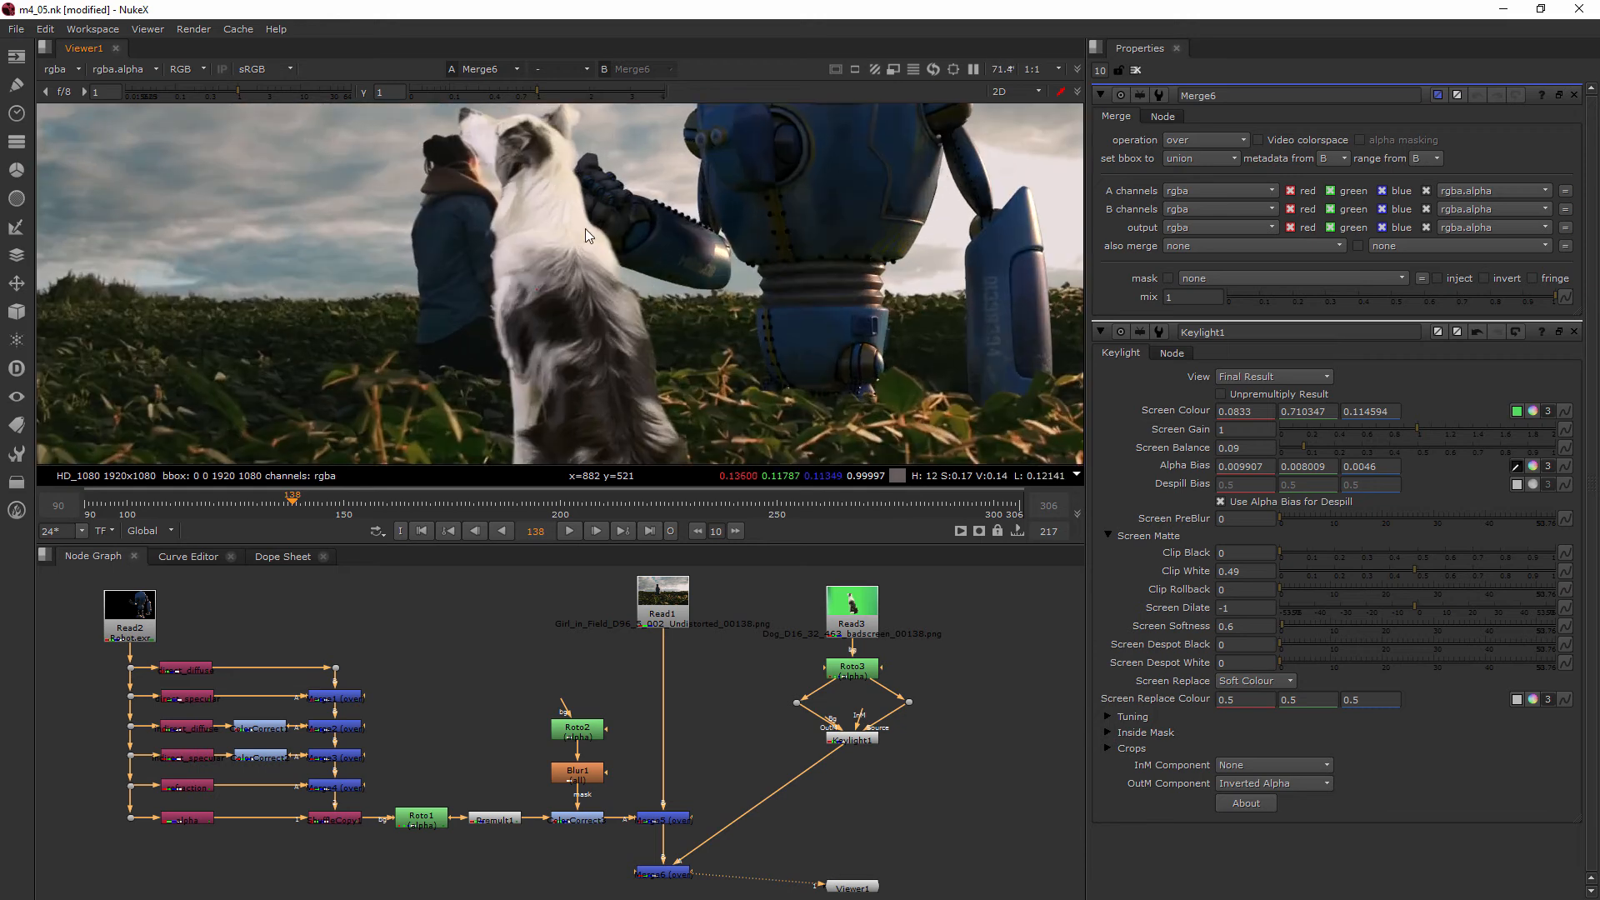
scroll(583, 275, "down", 2)
scroll(608, 282, "down", 1)
scroll(884, 783, "down", 1)
middle_click_drag(873, 777, 791, 762)
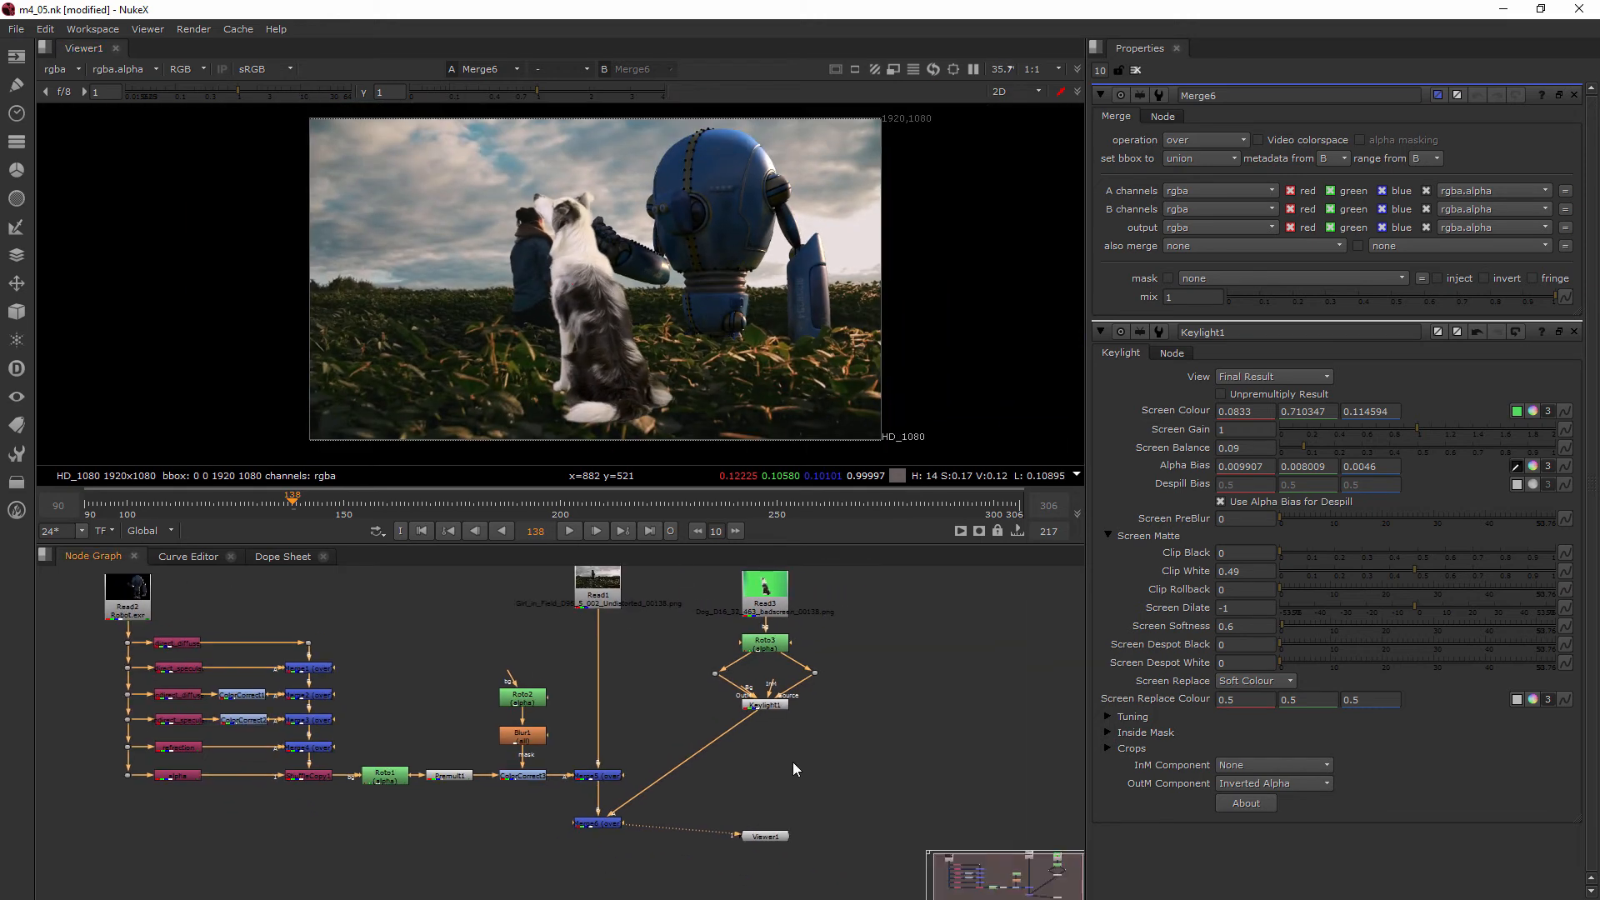
key("Tab")
type("tra")
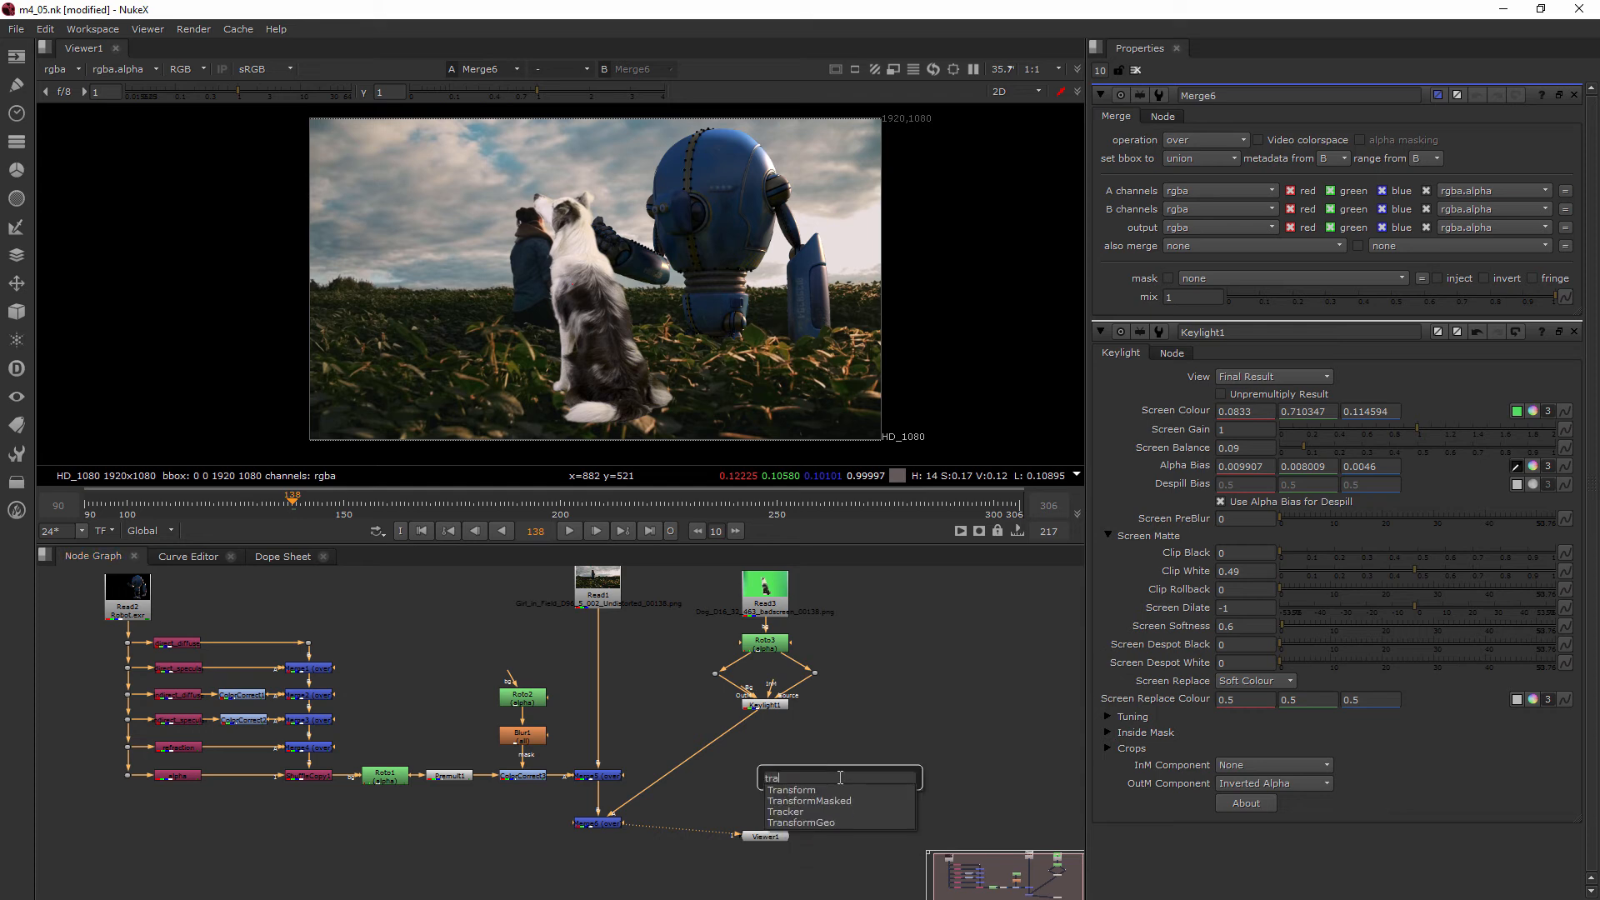
left_click(813, 790)
left_click_drag(851, 784, 770, 742)
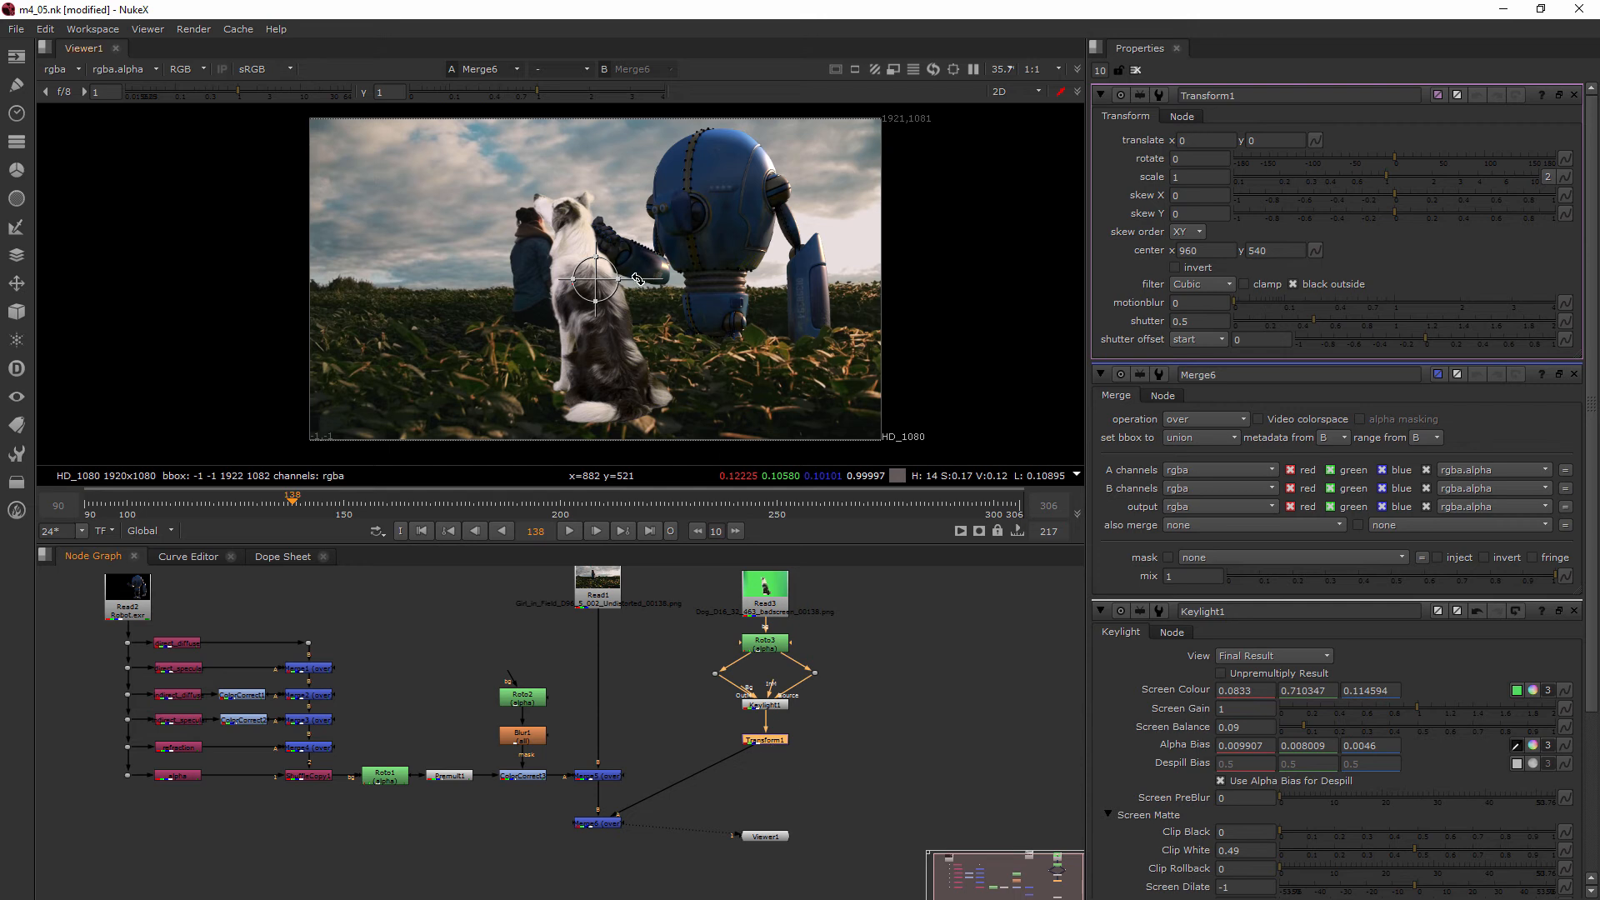
Mirror the dog horizontally by setting the Transform node's scale width to -1.
left_click_drag(621, 280, 579, 279)
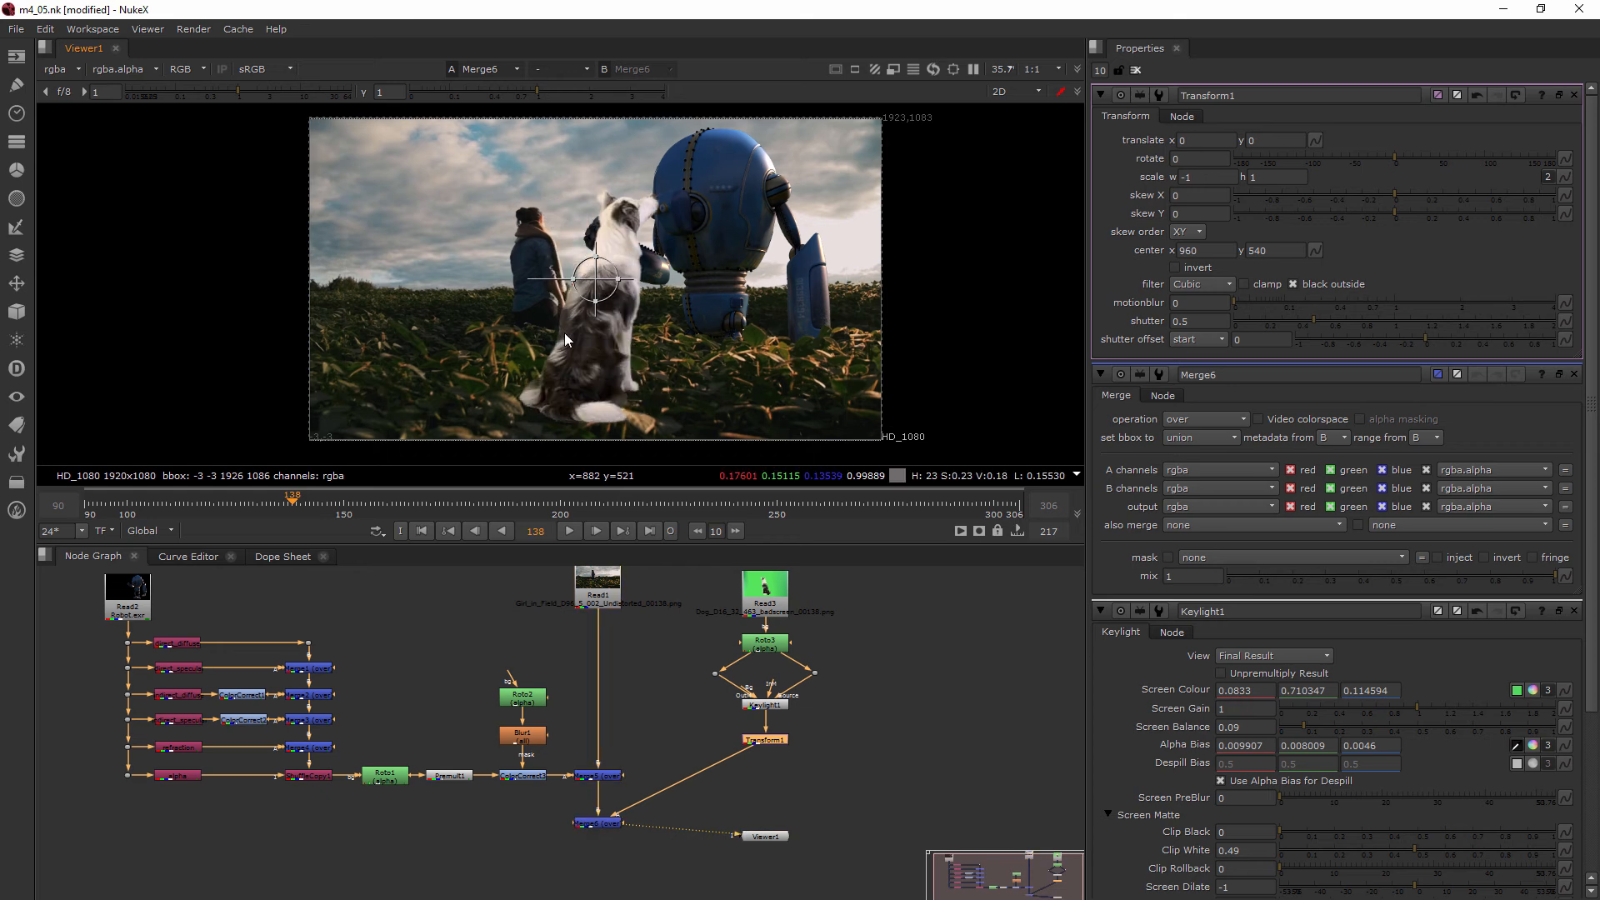
left_click(1209, 177)
key("BackSpace")
type("0.5")
key("Return")
type("-")
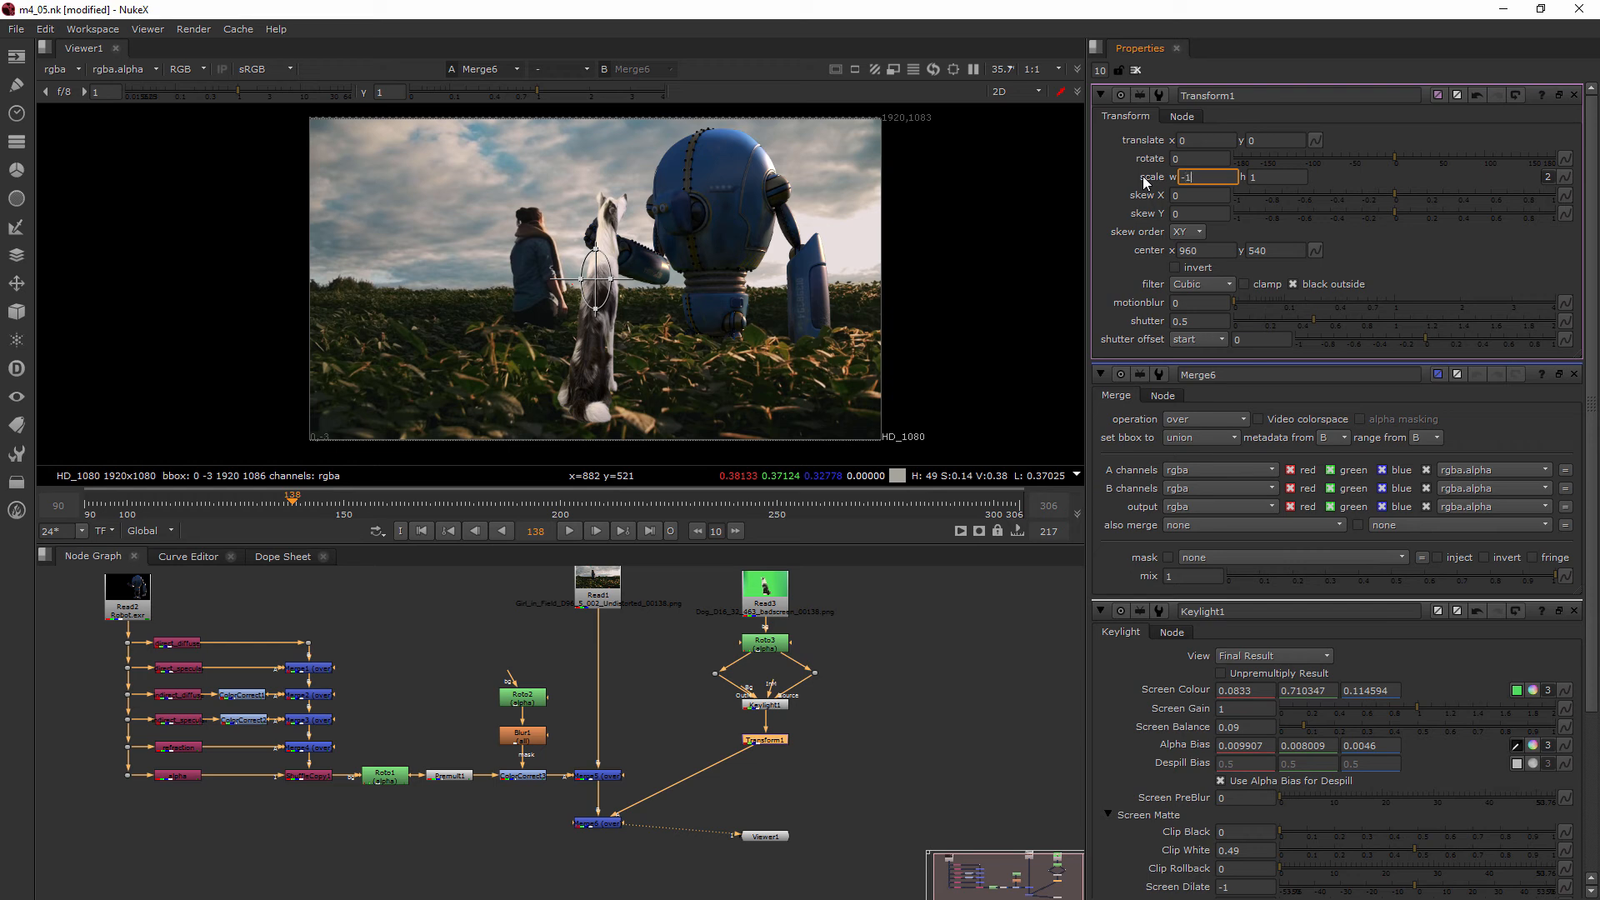
key("Return")
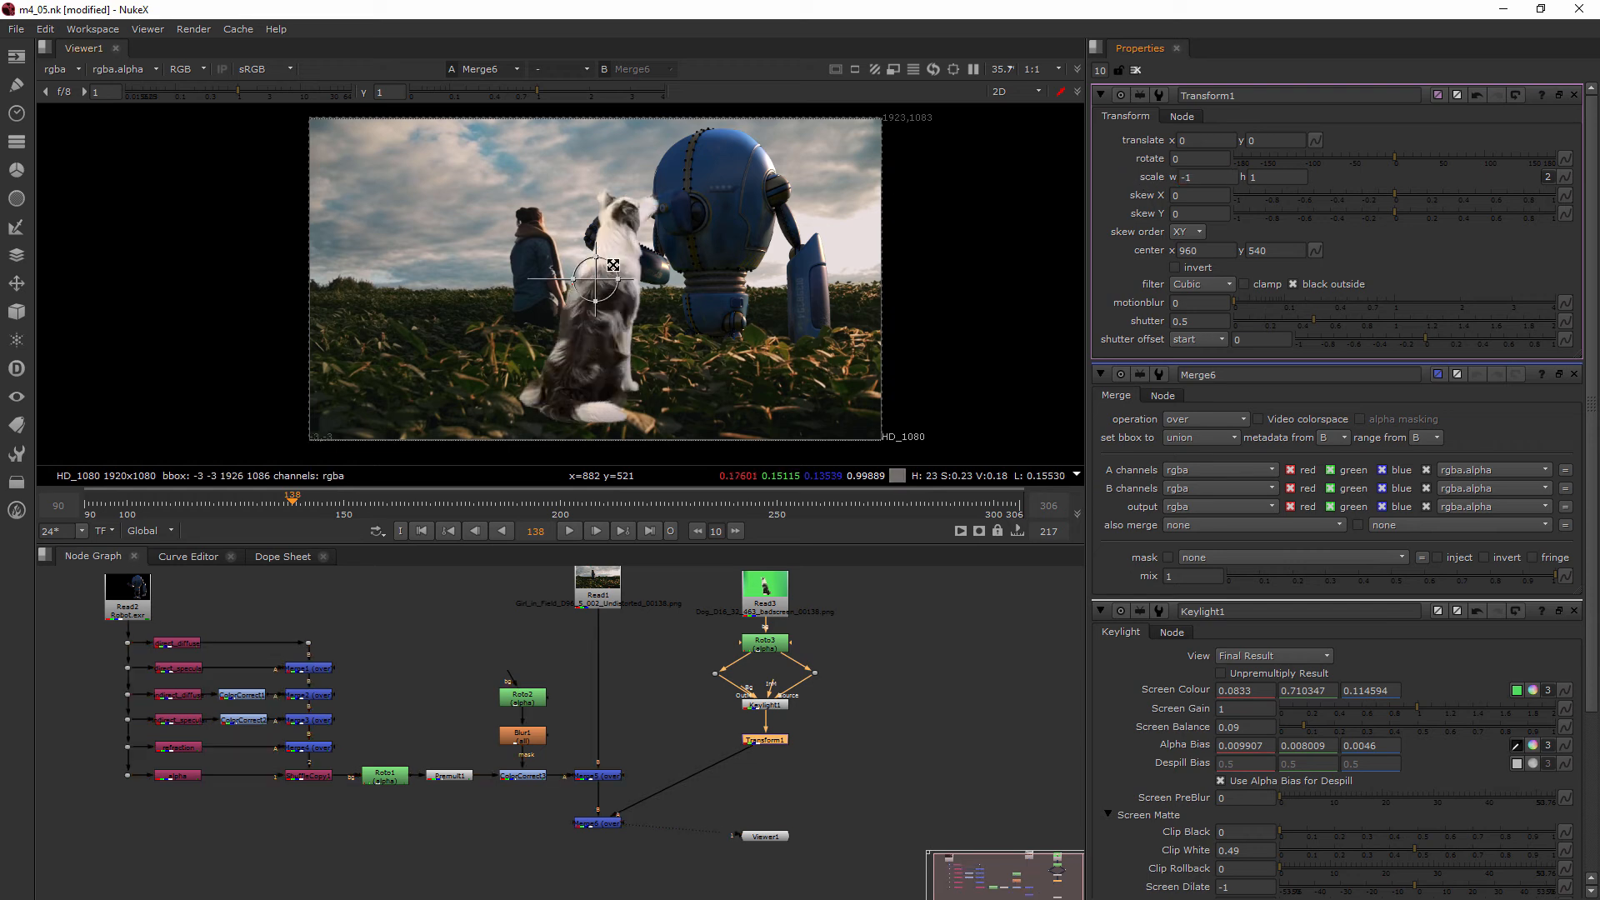
Scale the mirrored dog down to about 0.49 and move it beside the woman, at about x -86, y -174.
left_click_drag(614, 265, 564, 327)
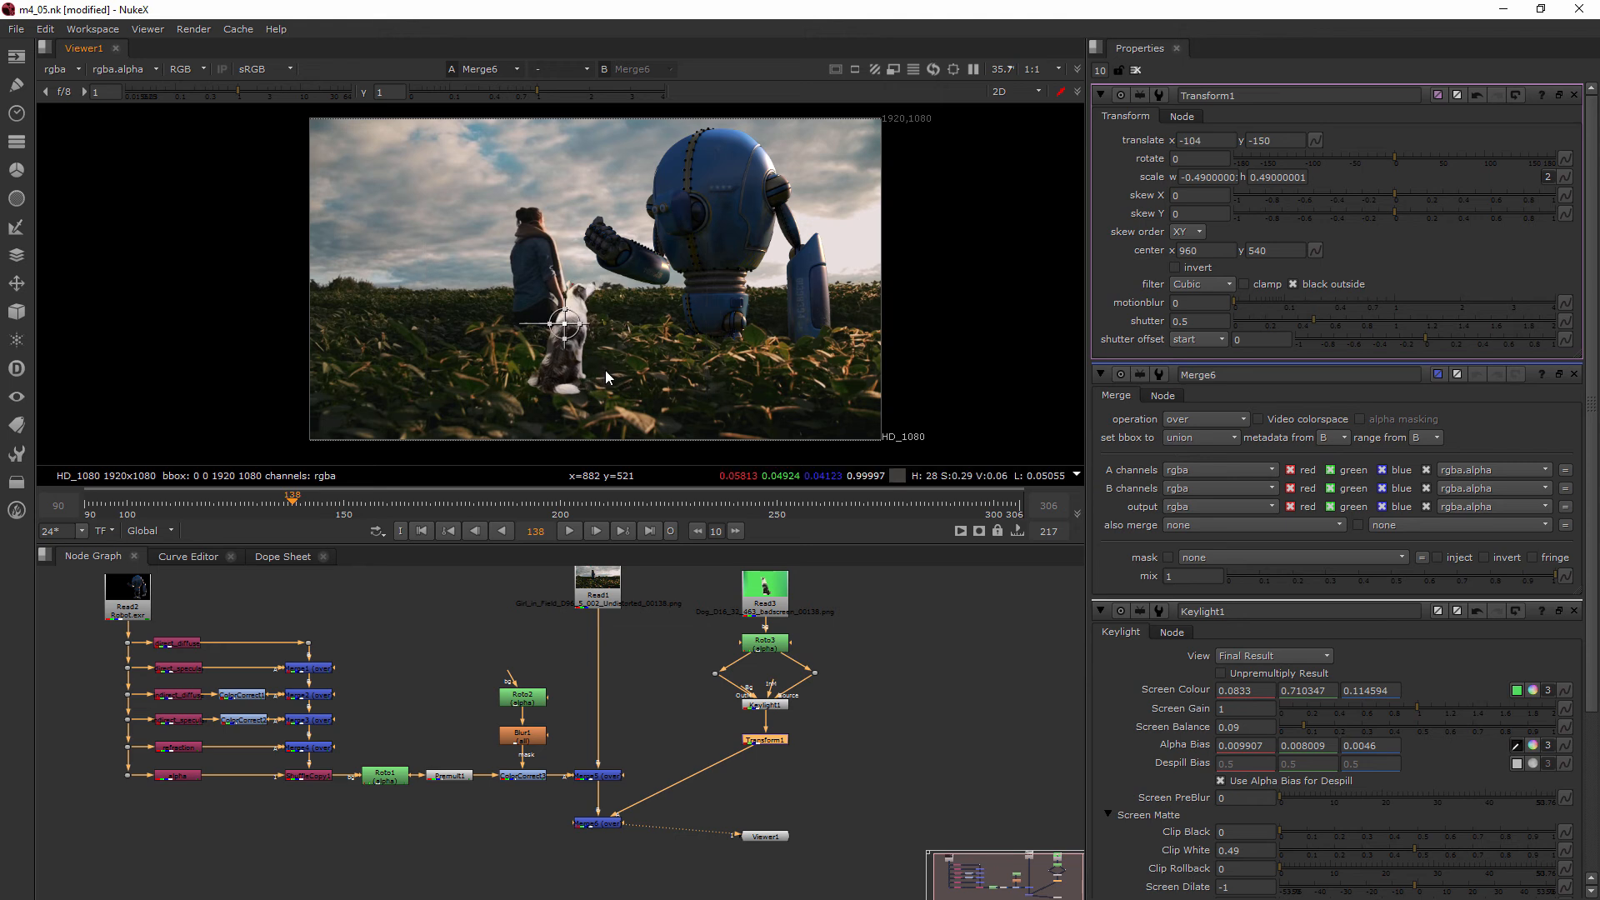
left_click_drag(565, 326, 569, 330)
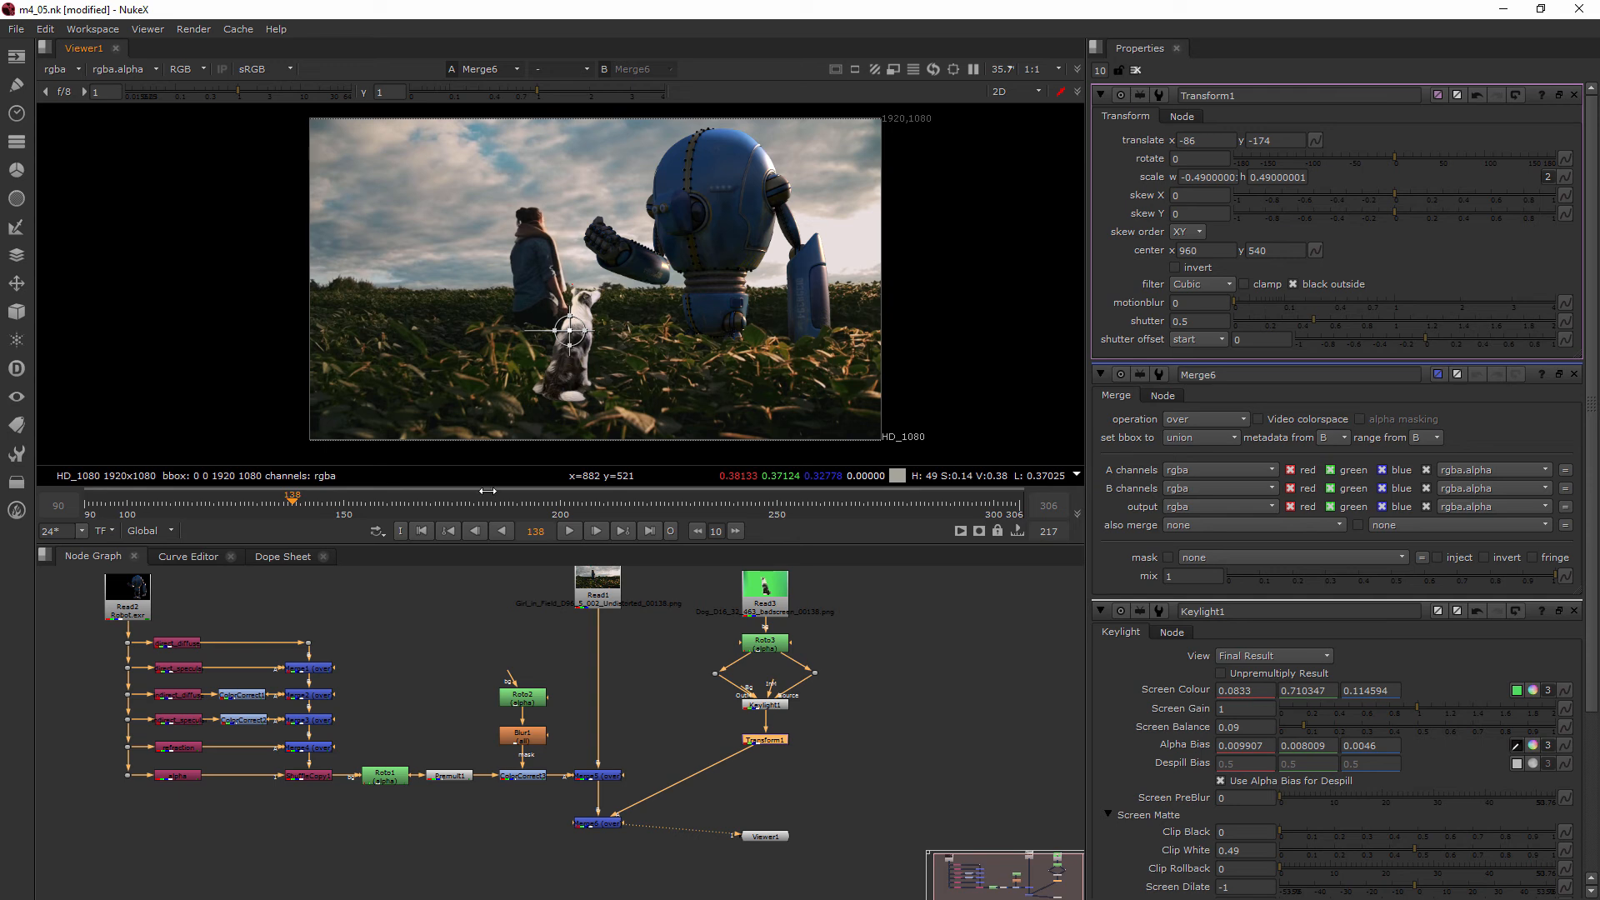
Scrub through frames 216 and 259 and back to 142, examining how the dog sits beside the woman and robot.
left_click_drag(497, 512, 629, 512)
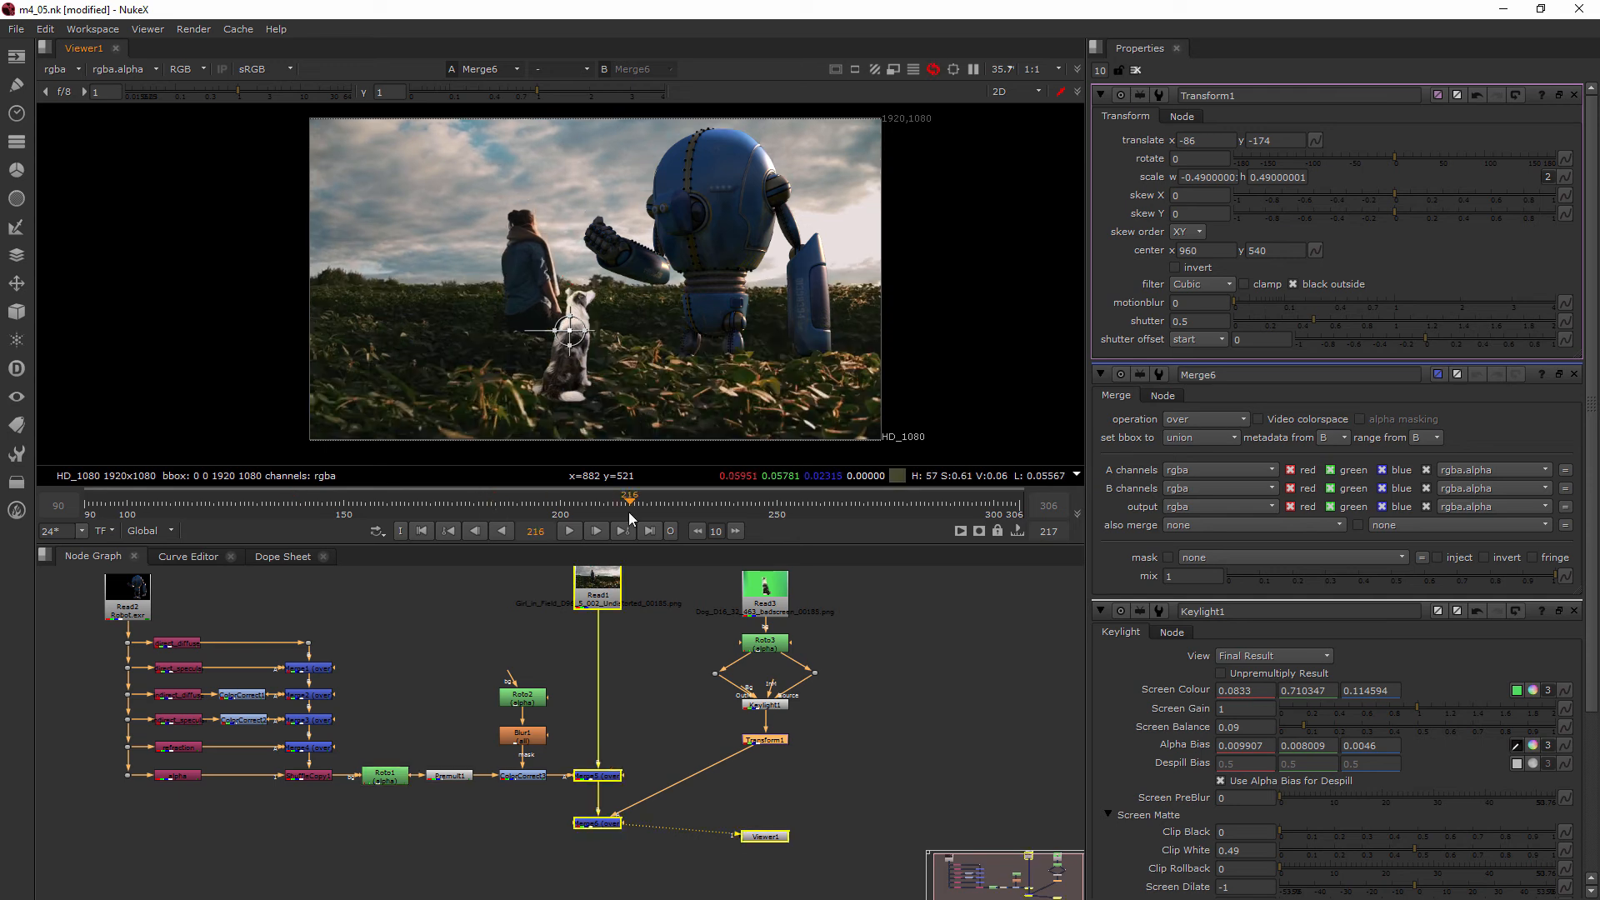
left_click(907, 508)
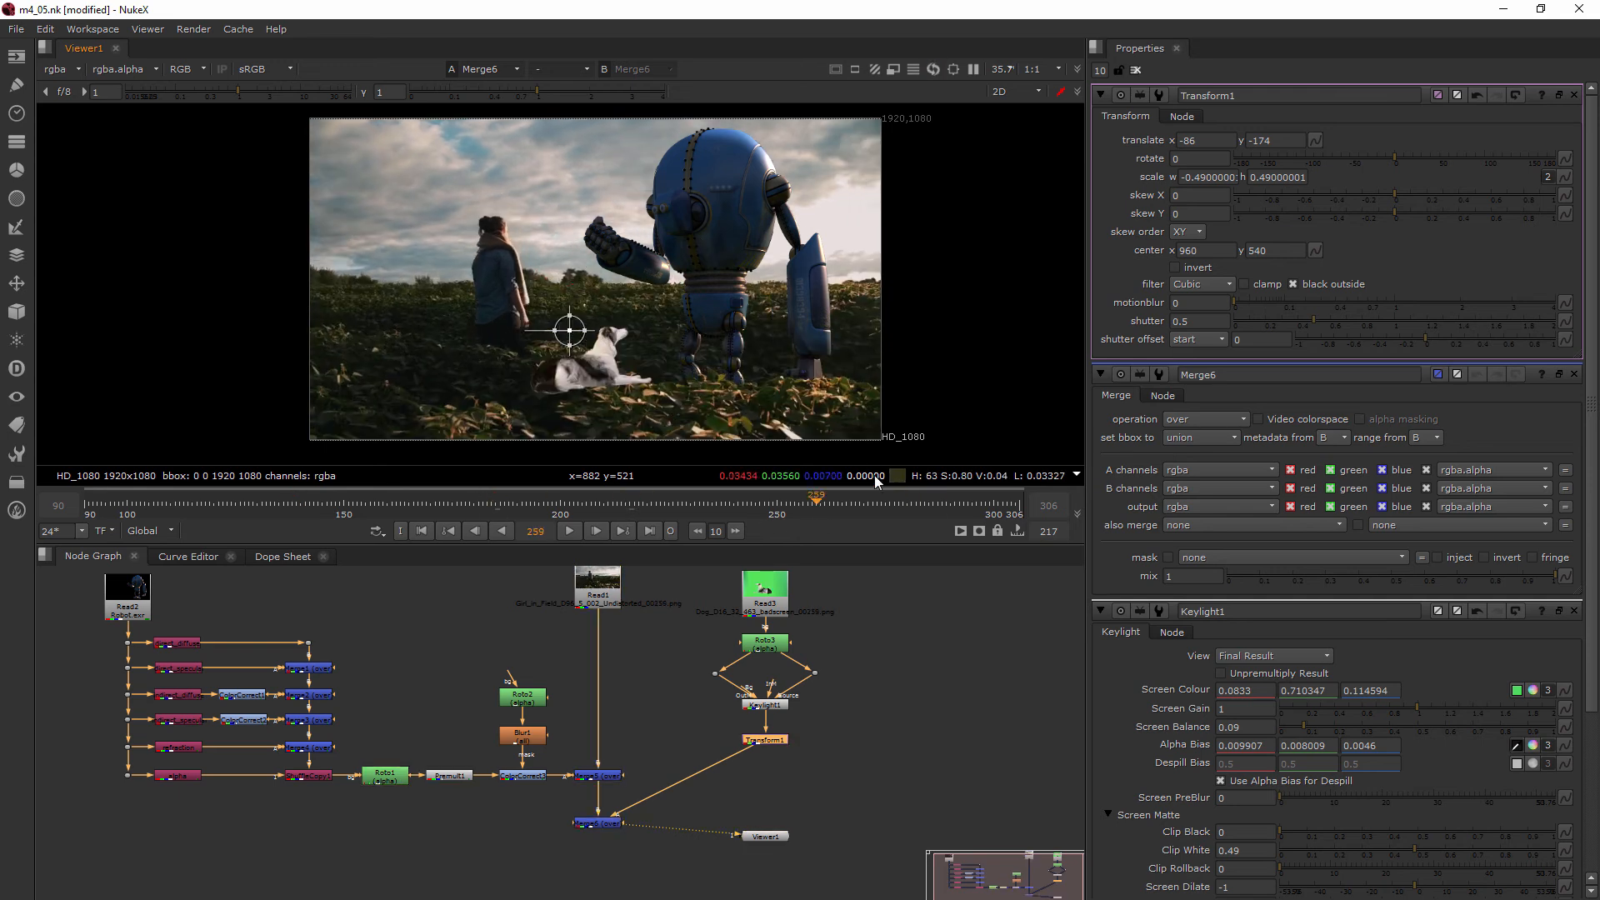
left_click_drag(909, 507, 310, 518)
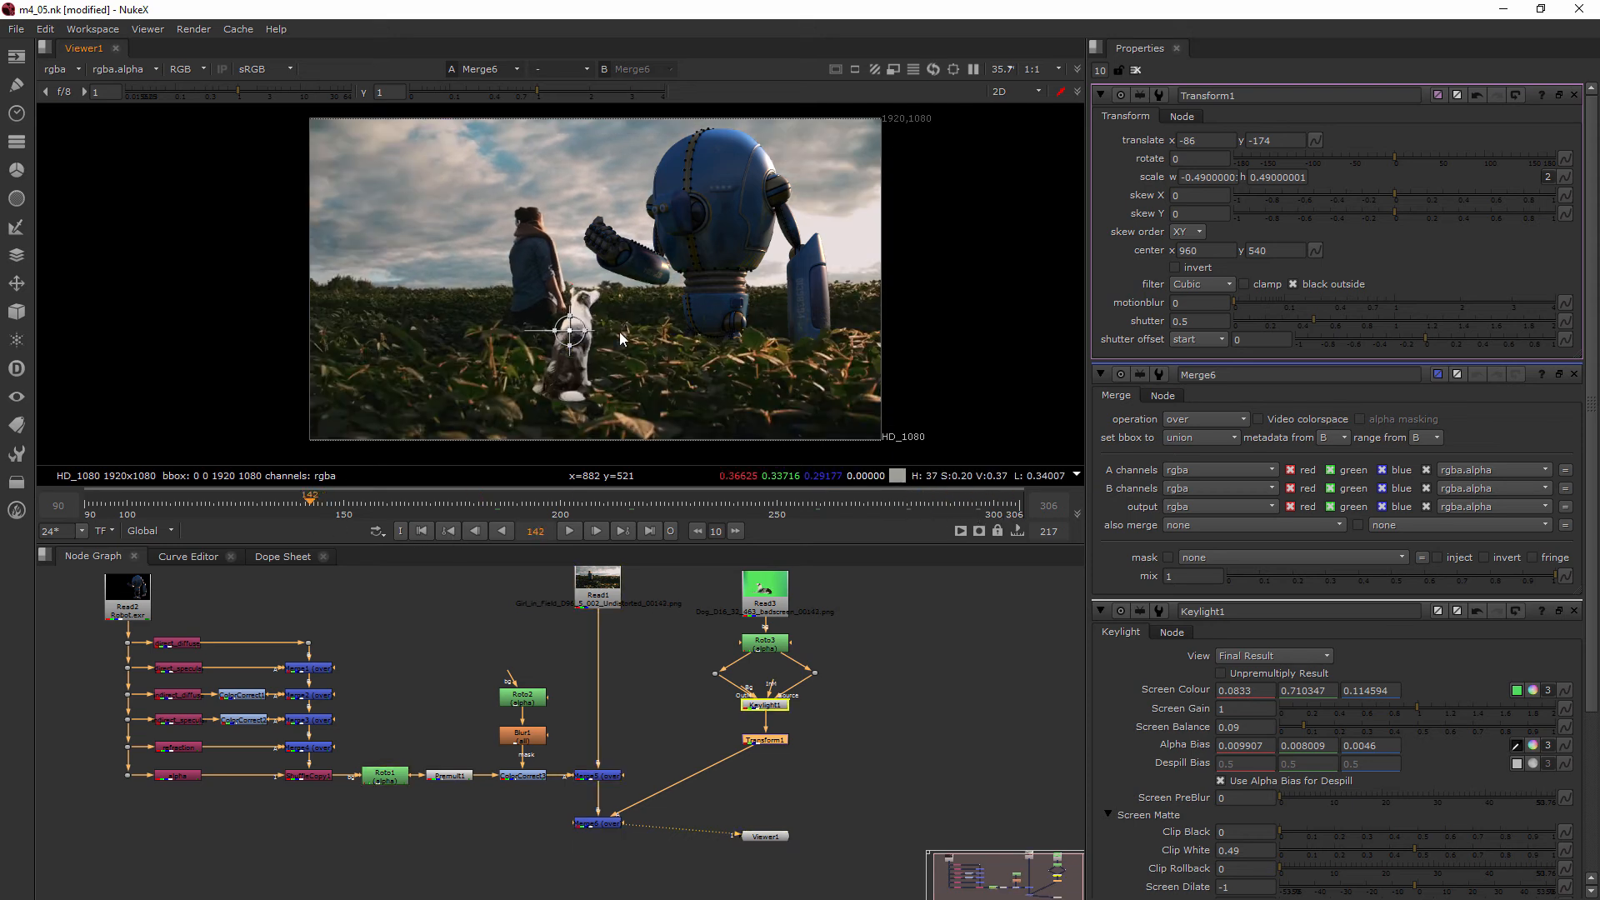
scroll(588, 317, "up", 5)
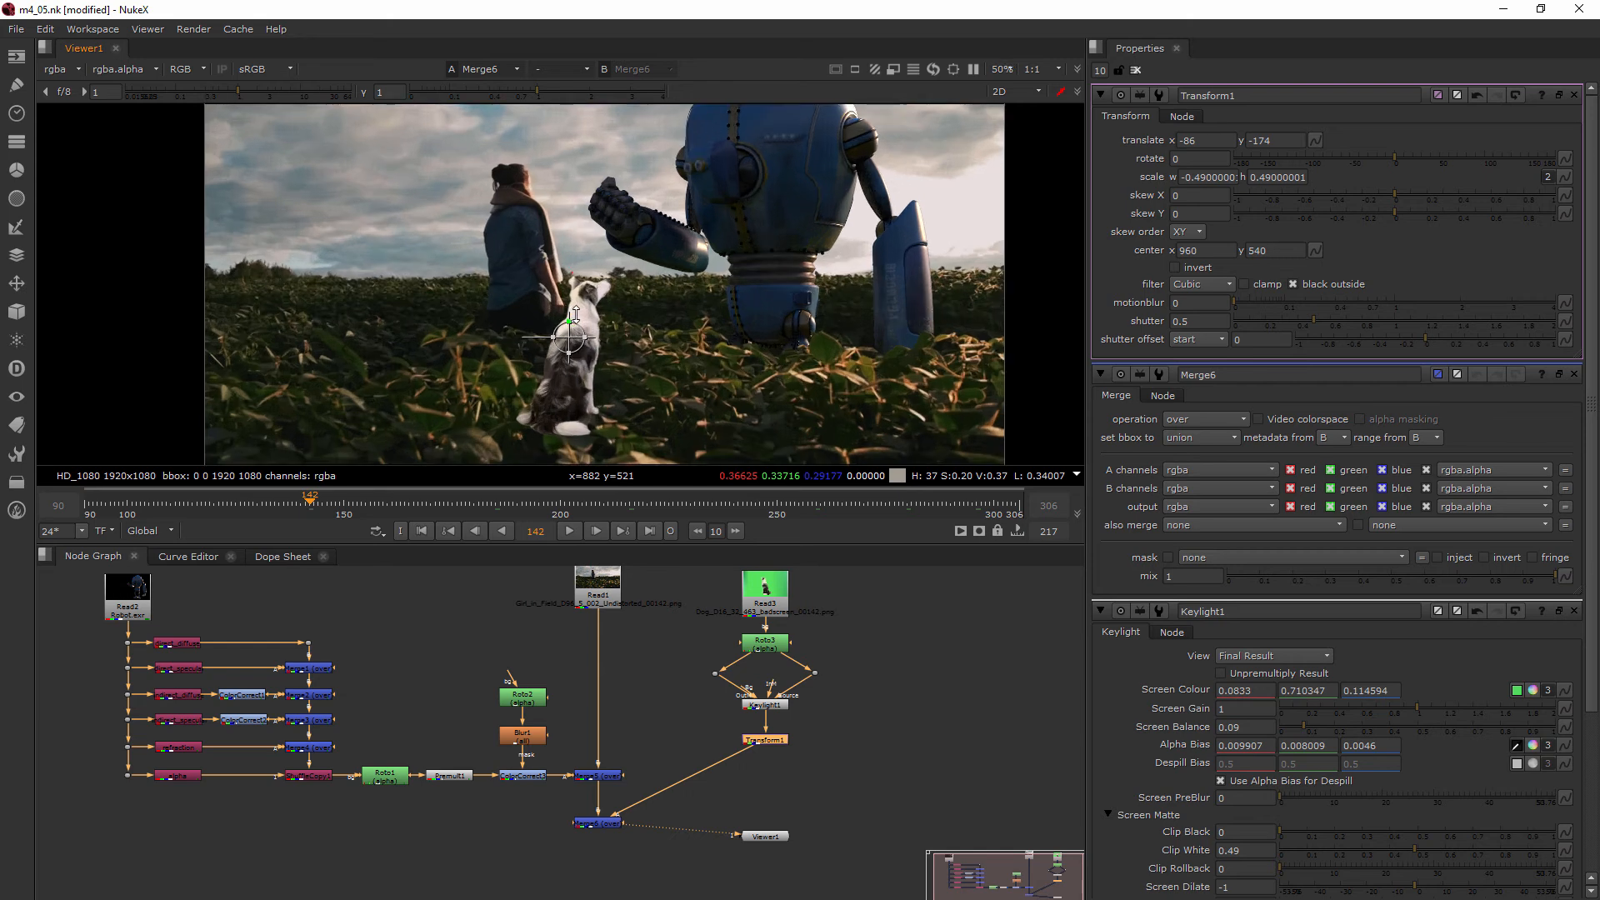
scroll(586, 324, "down", 4)
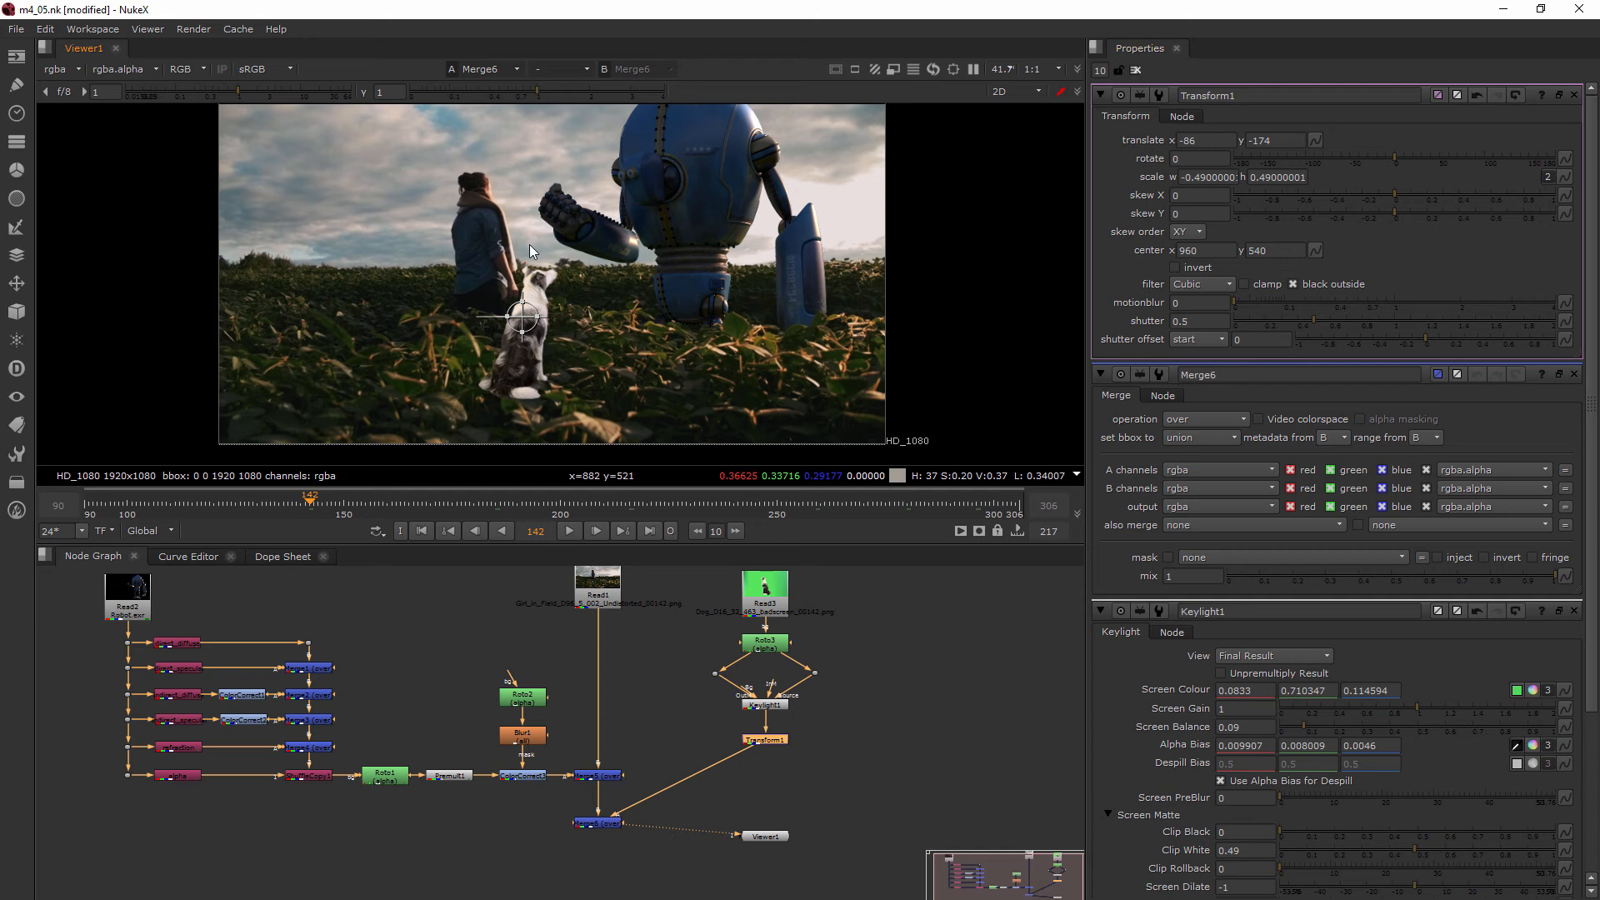
scroll(543, 278, "up", 3)
scroll(544, 278, "up", 1)
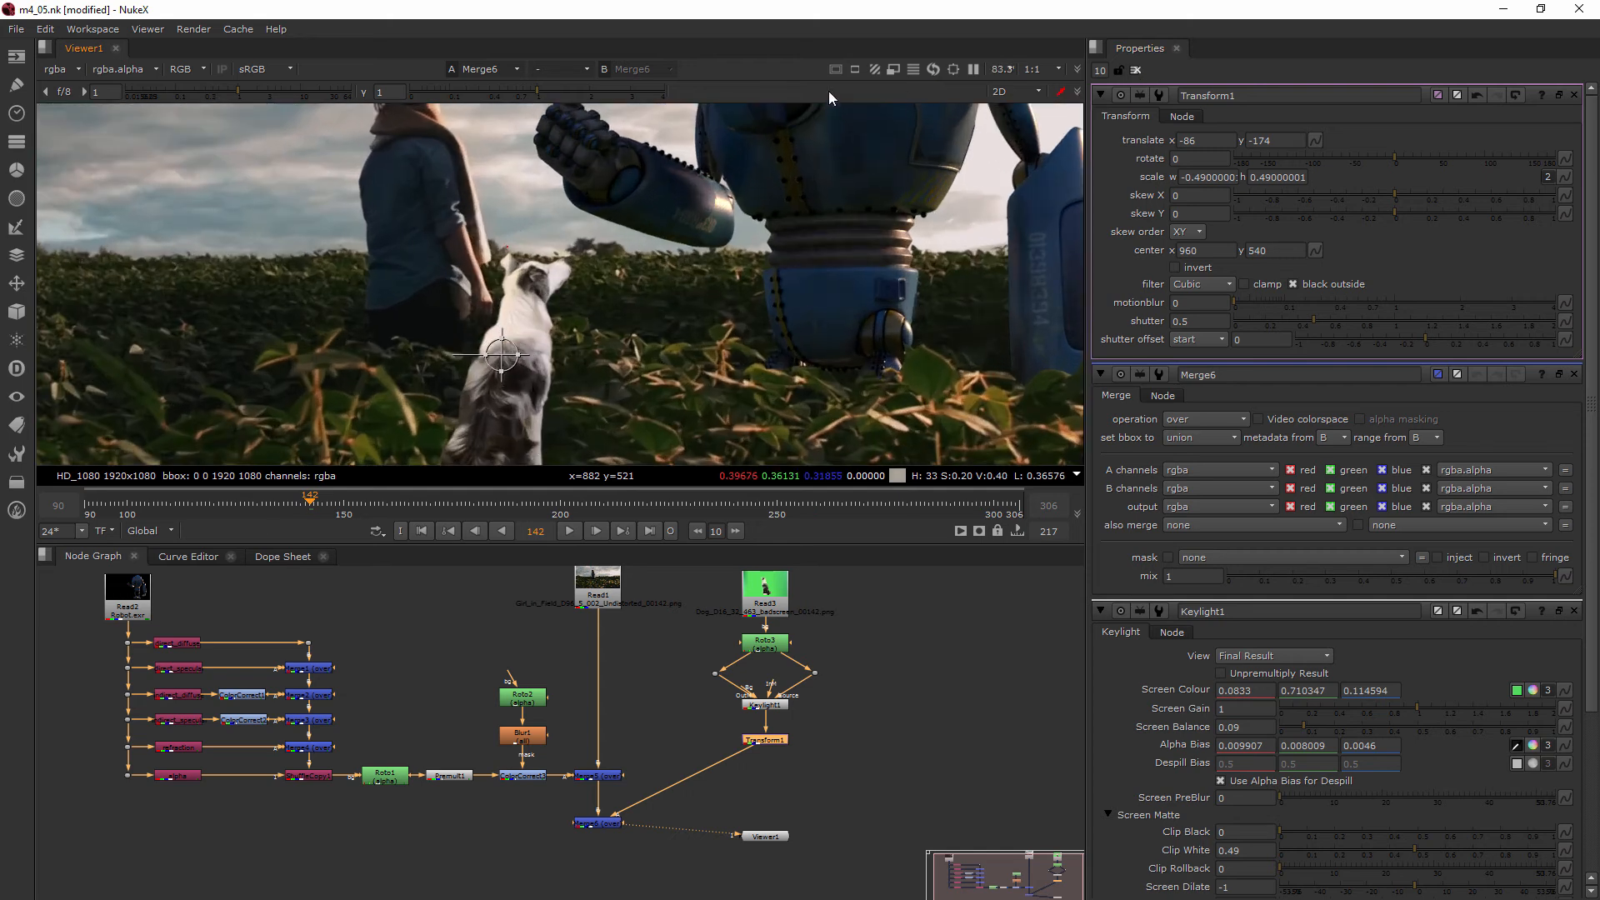
middle_click_drag(470, 195, 458, 303)
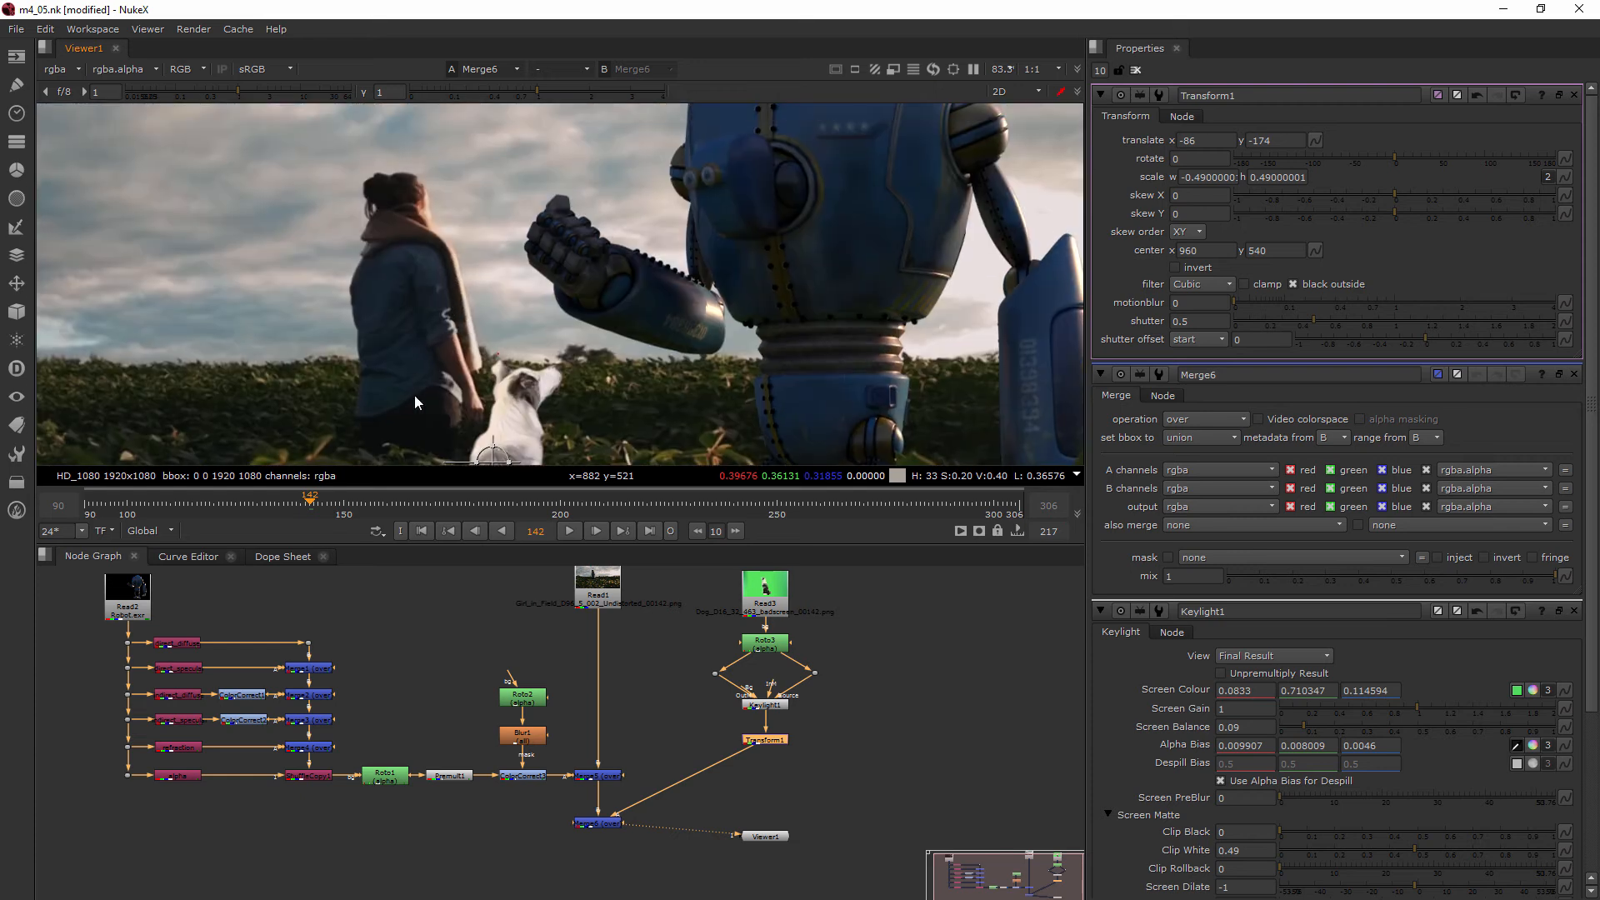
scroll(625, 425, "down", 2)
middle_click_drag(625, 425, 552, 280)
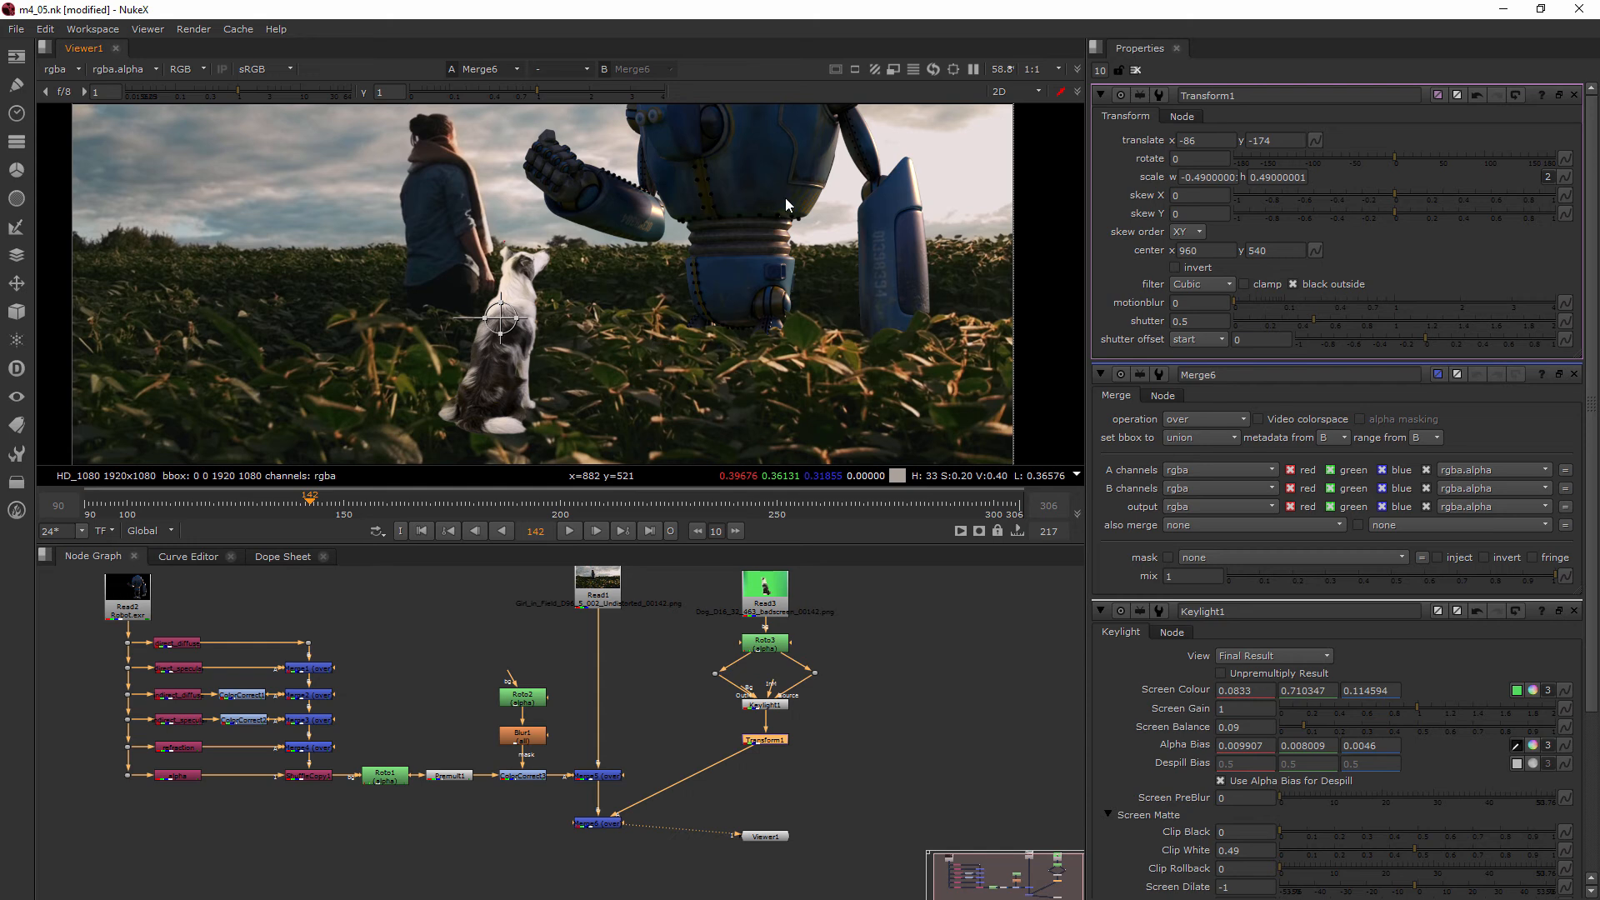
Close all open node properties and insert a ColorCorrect node between Transform1 and the dog's Merge node.
left_click(1135, 70)
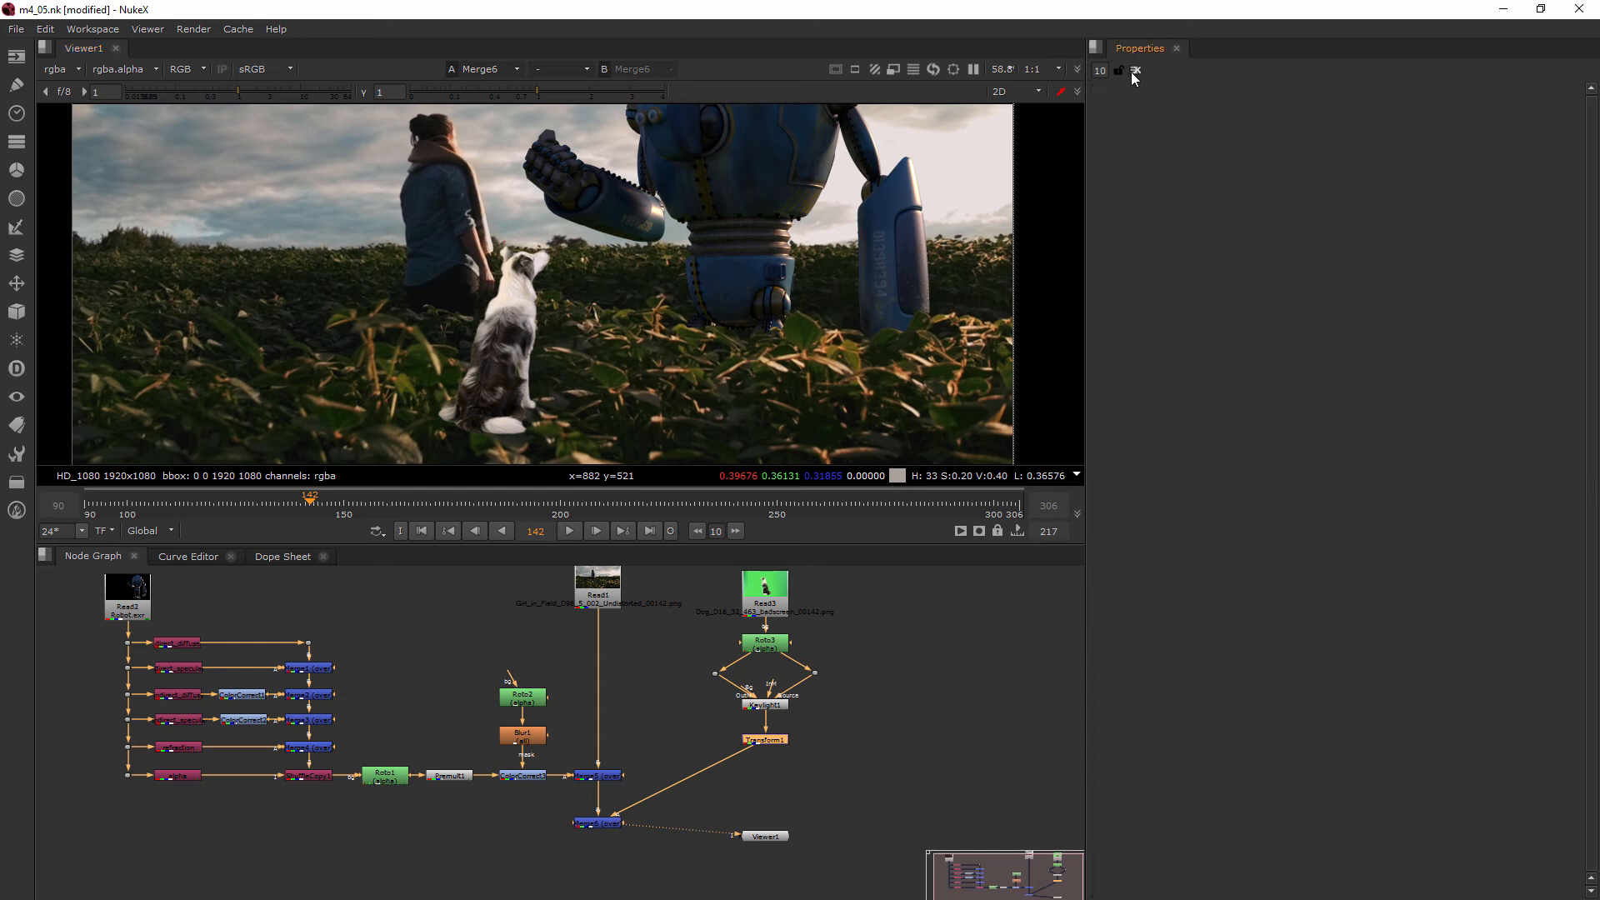
middle_click_drag(847, 765, 797, 712)
left_click(797, 712)
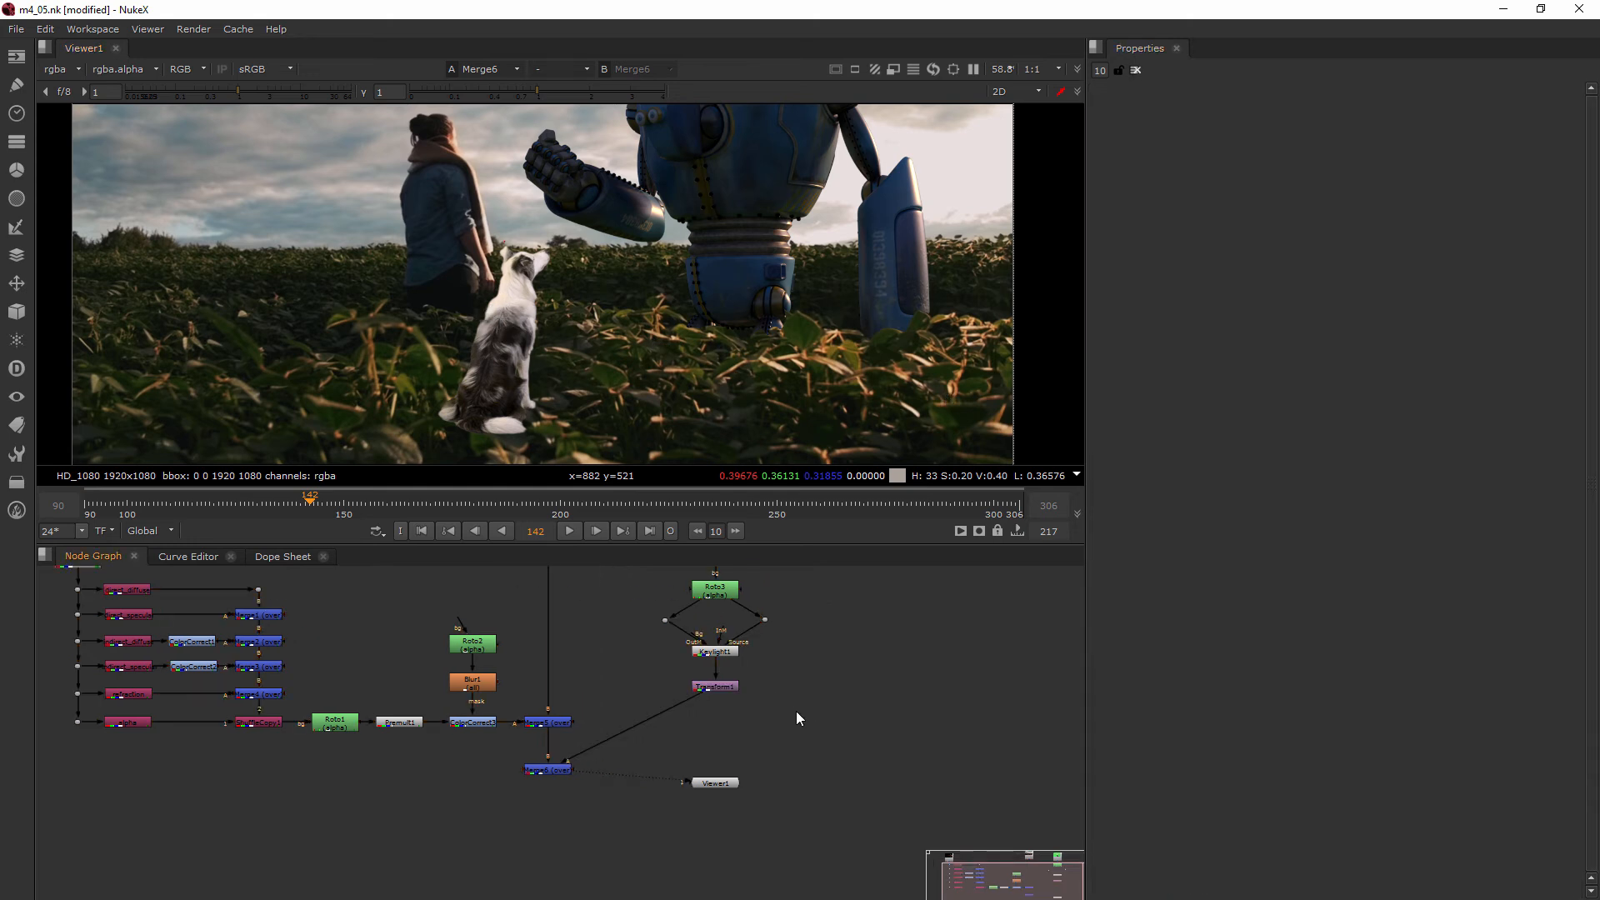
key("Tab")
type("colo")
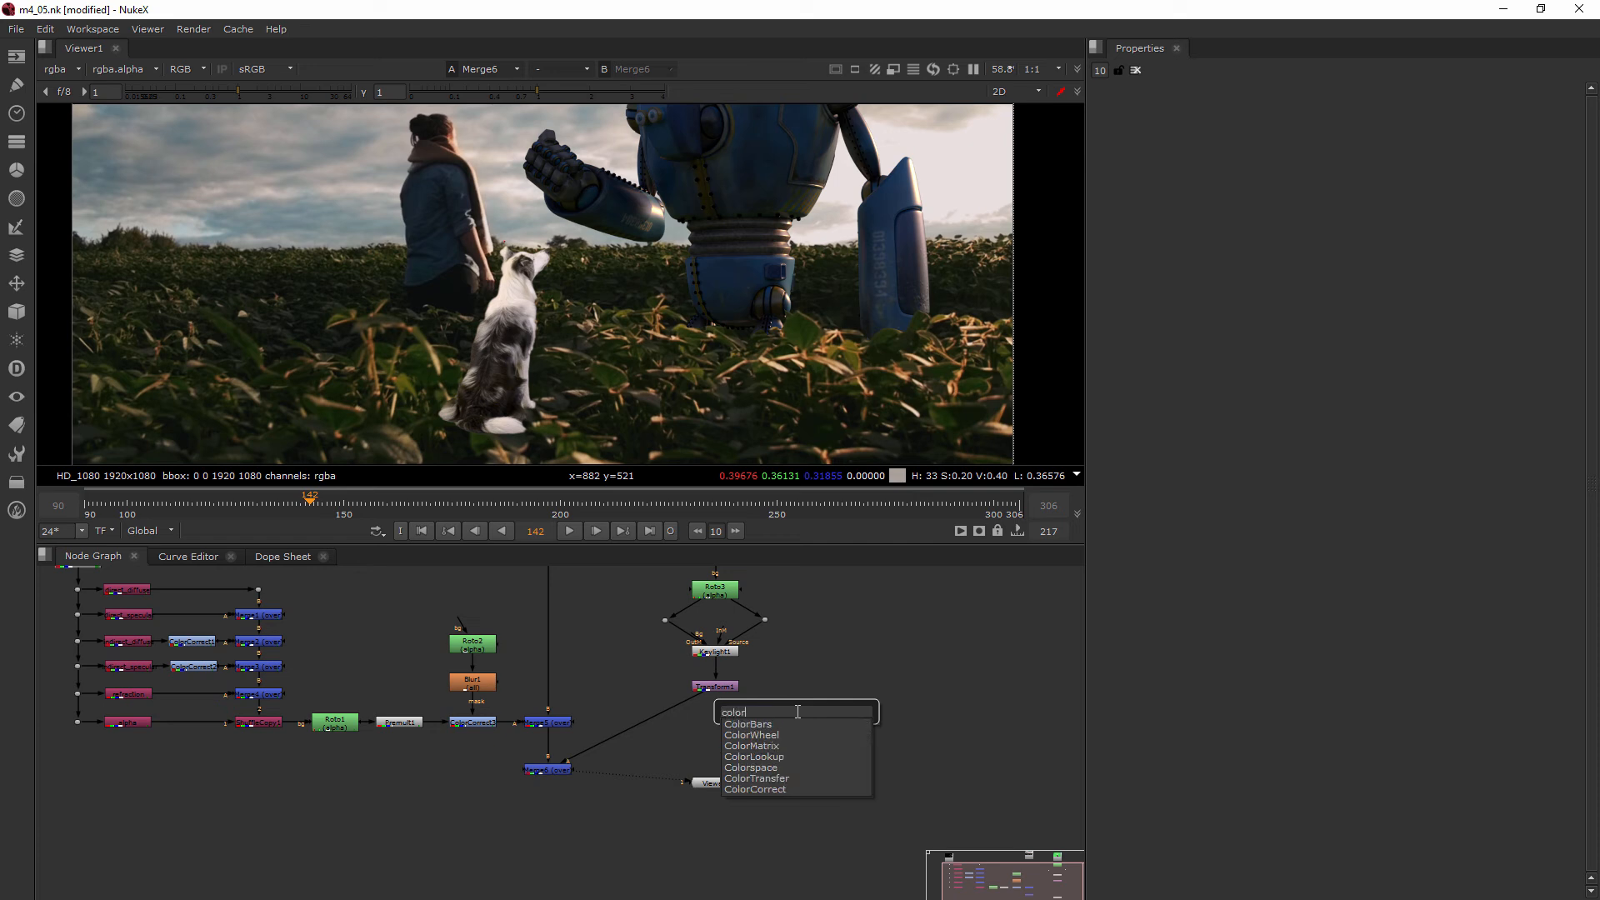
left_click(761, 791)
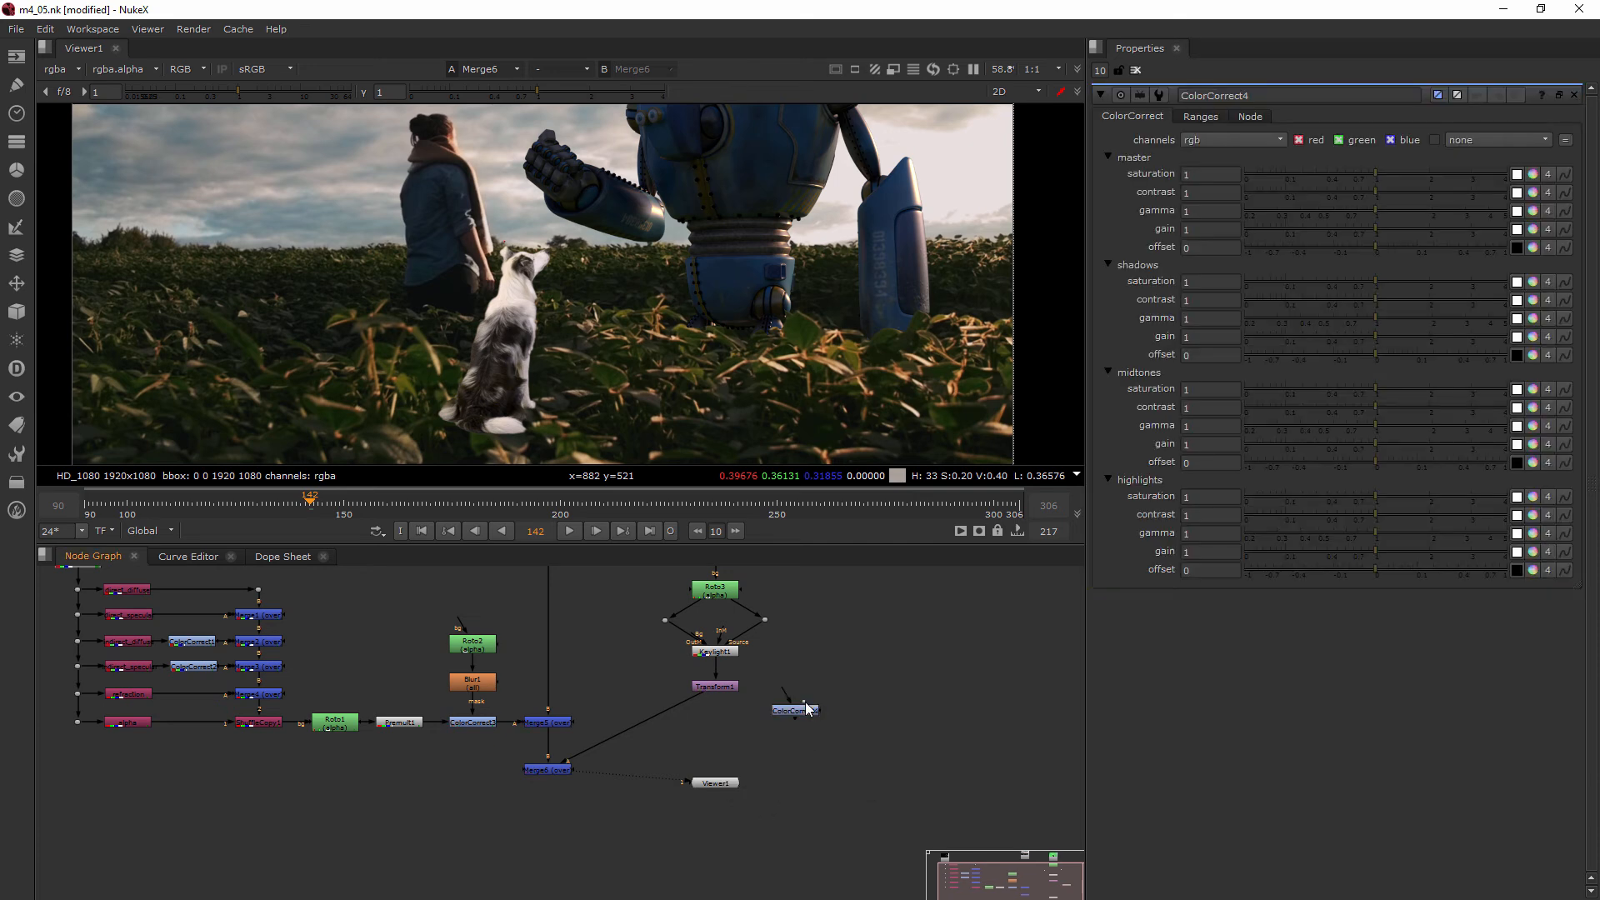
left_click_drag(786, 714, 712, 721)
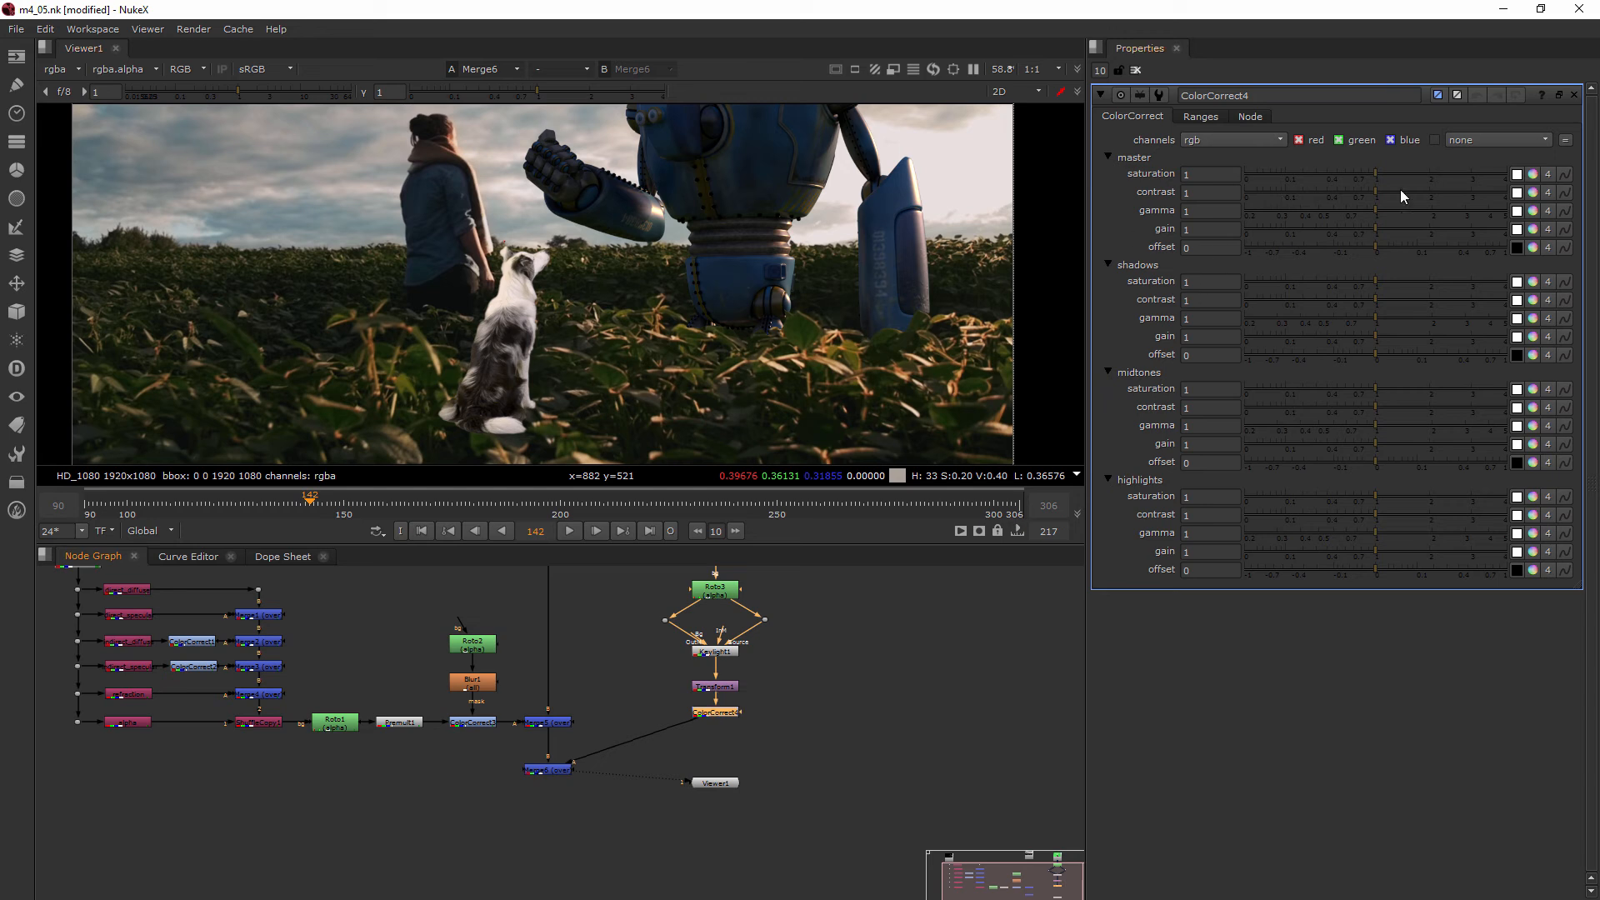
Darken the dog by setting the ColorCorrect master gain to 0.36, keeping the master gamma at 1.
left_click_drag(1368, 231, 1256, 225)
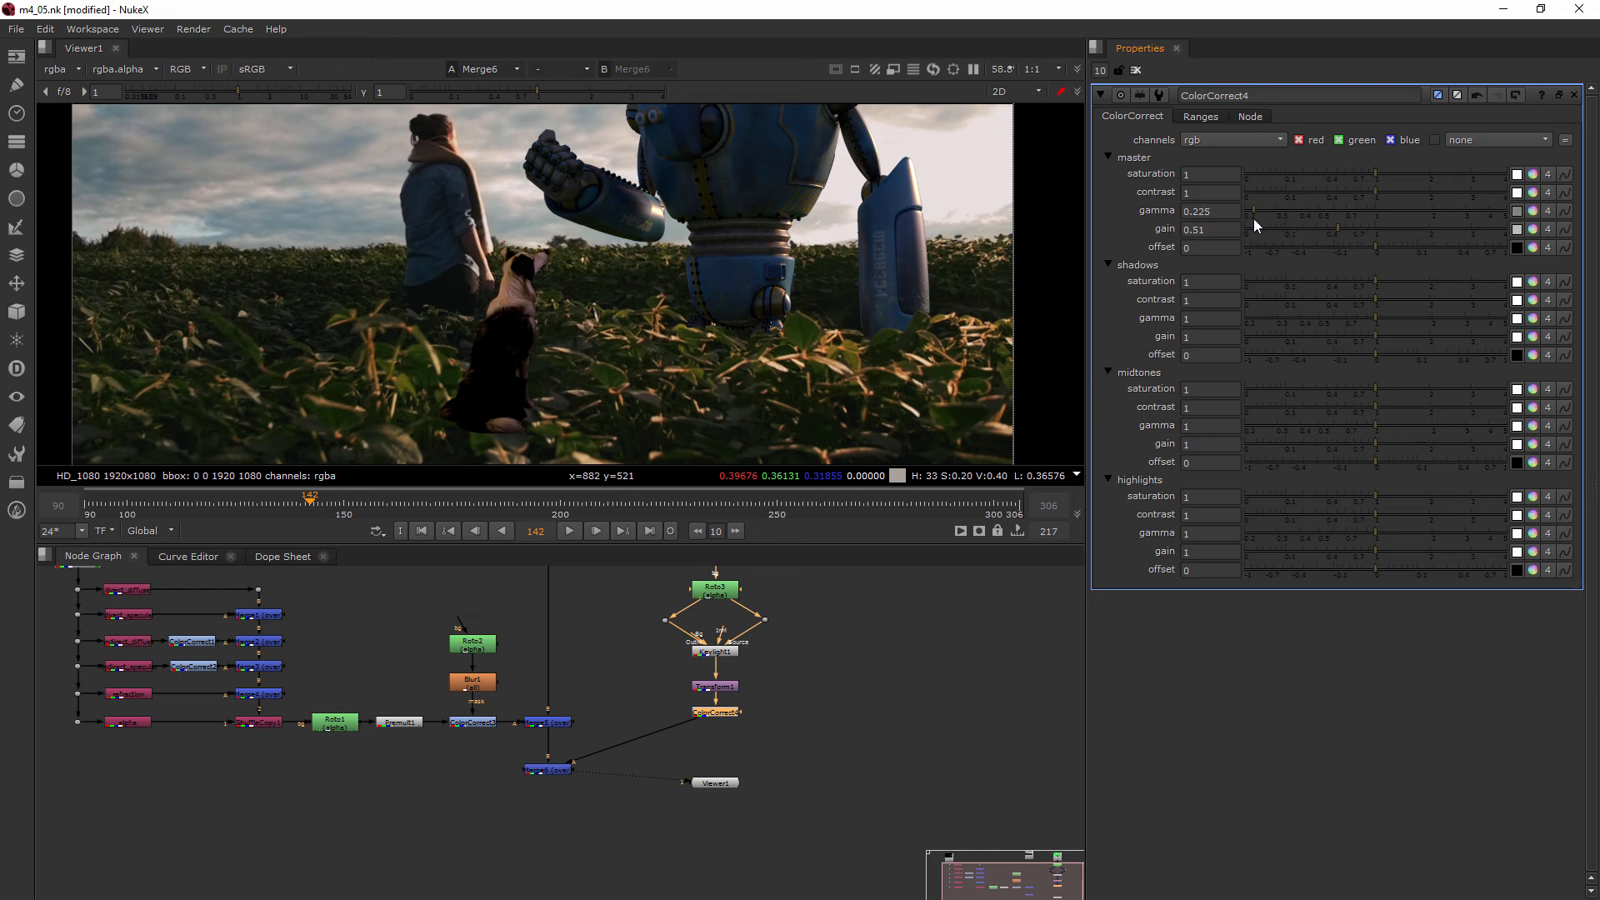
left_click(1254, 218, "ctrl")
mouse_move(1337, 228)
left_mouse_down()
mouse_move(1302, 228)
mouse_move(1323, 232)
left_mouse_up()
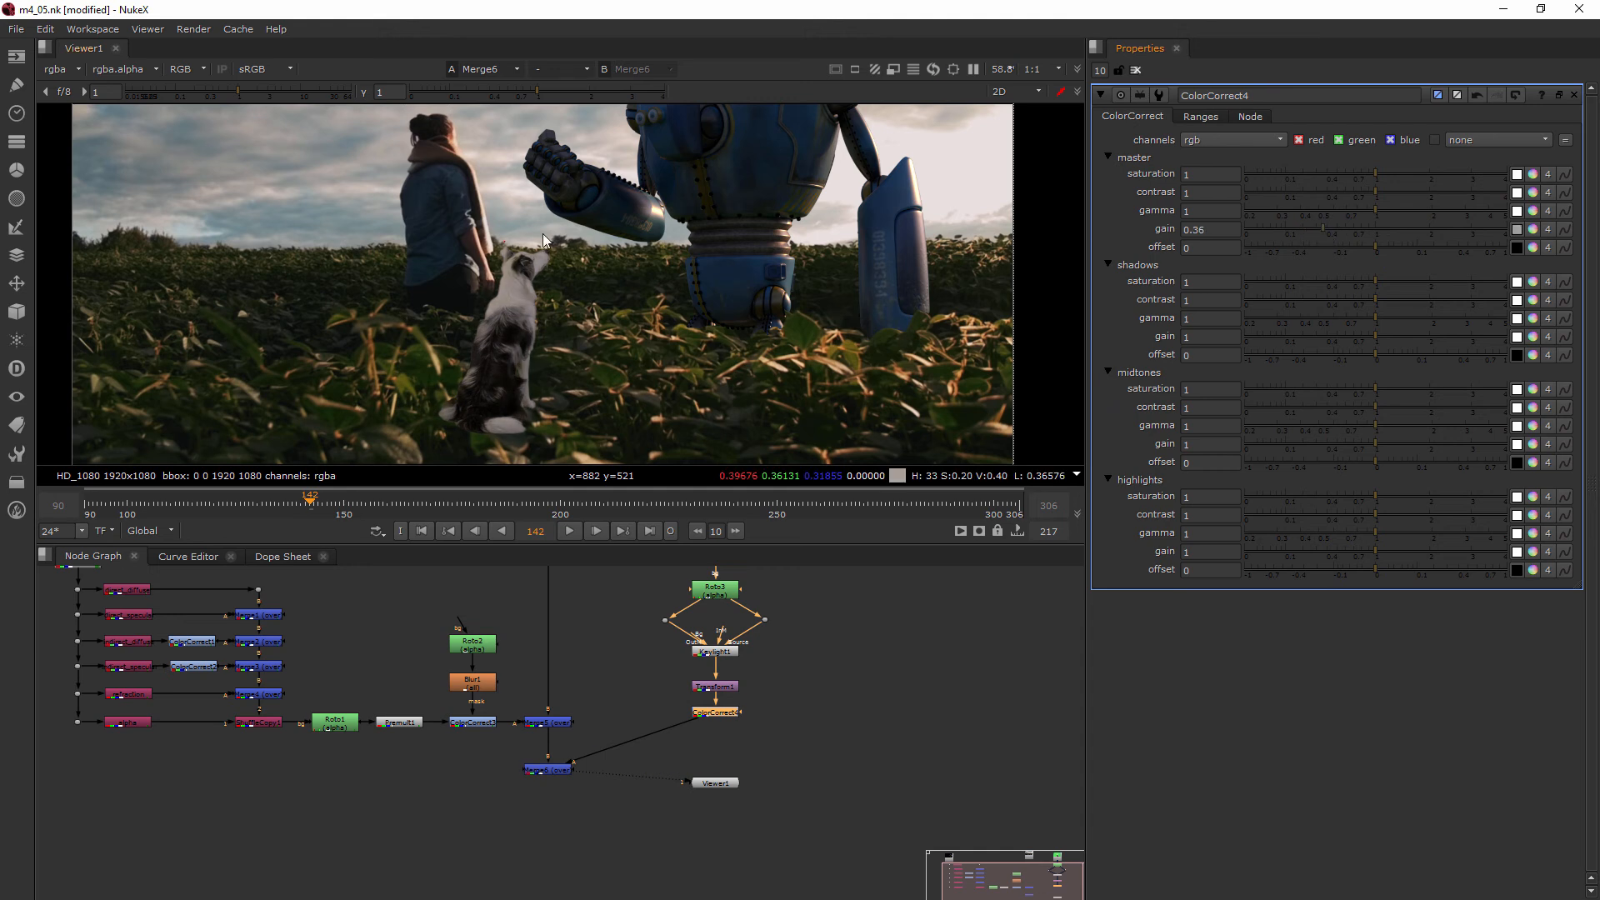
Warm the dog's master gain per channel to red 0.393333, green 0.393333 and blue 0.293333, and check it against the scene.
scroll(606, 243, "down", 3)
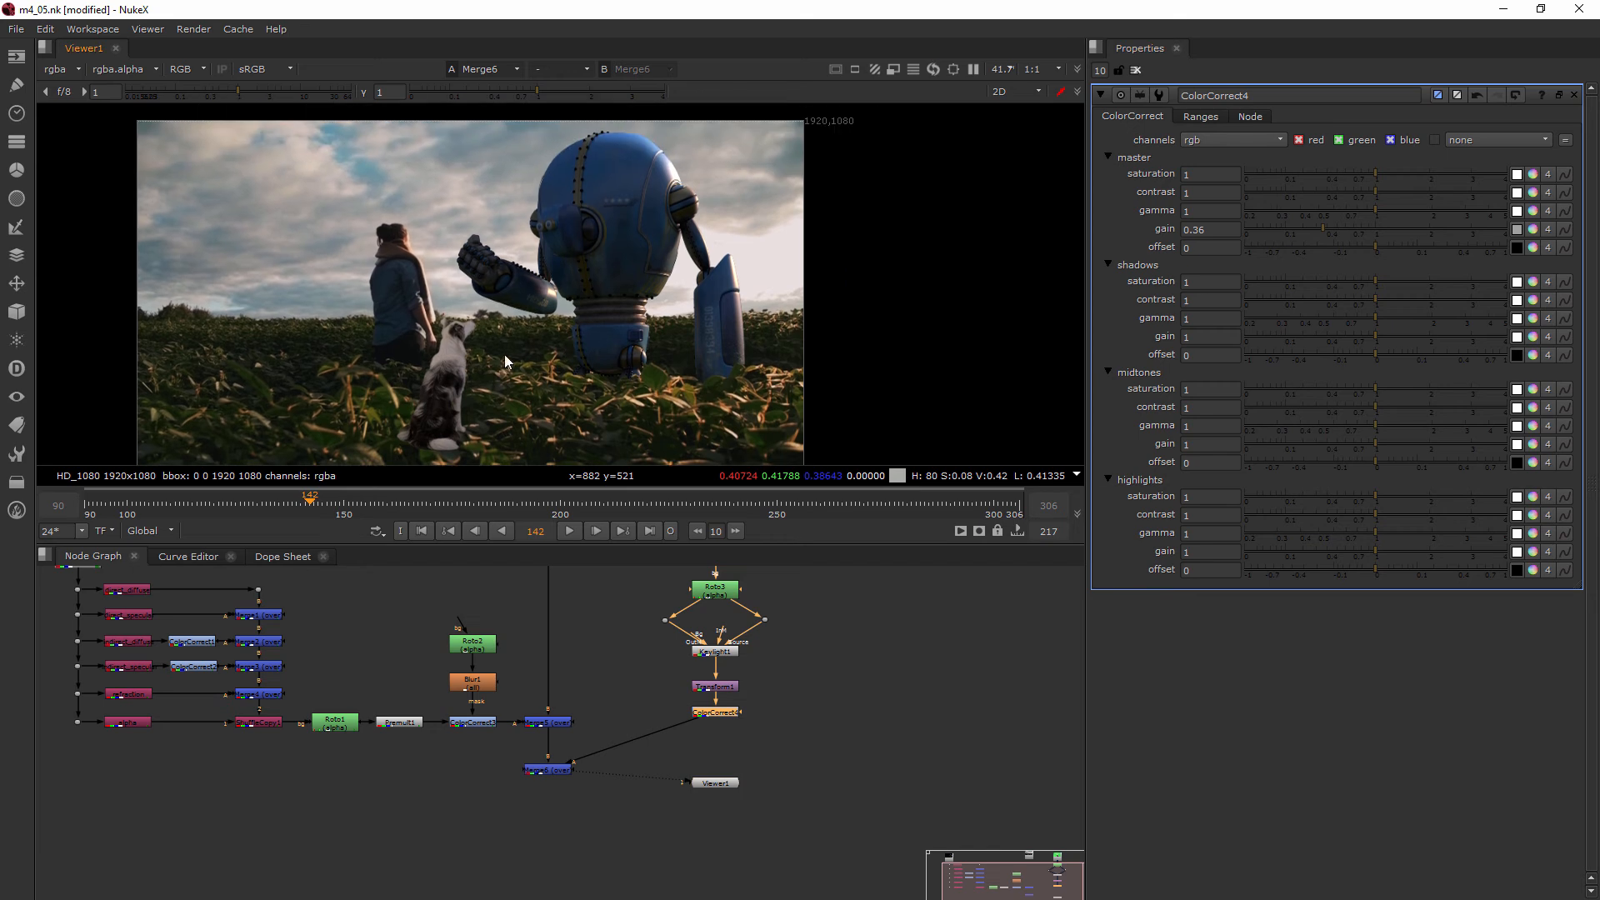
scroll(492, 361, "up", 5)
middle_click_drag(471, 362, 475, 340)
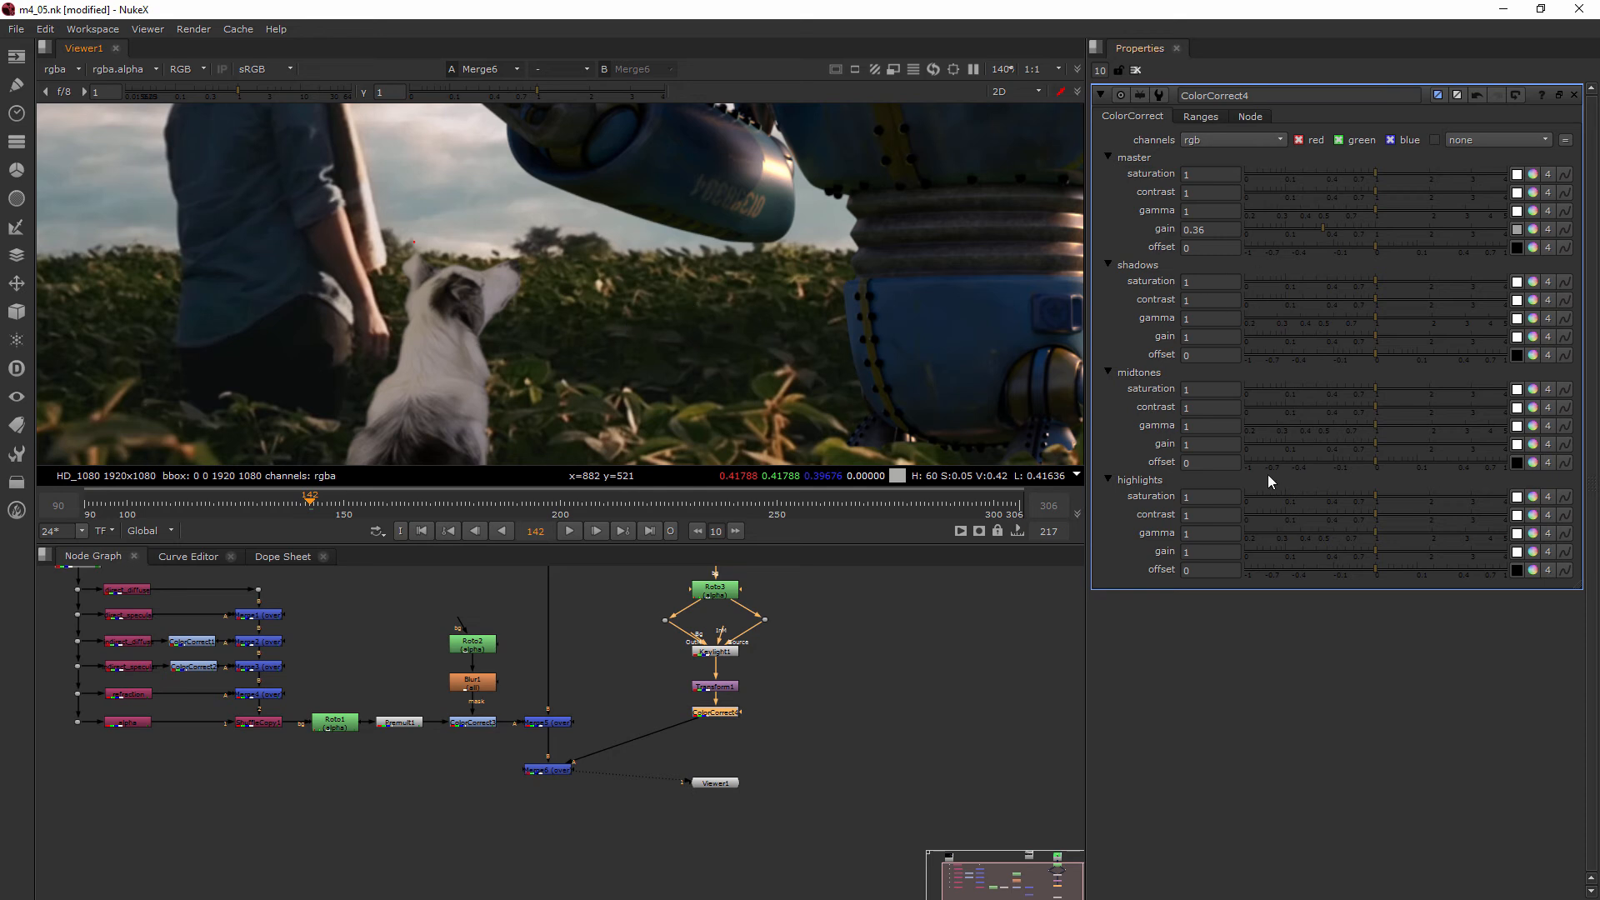
left_click(1534, 229)
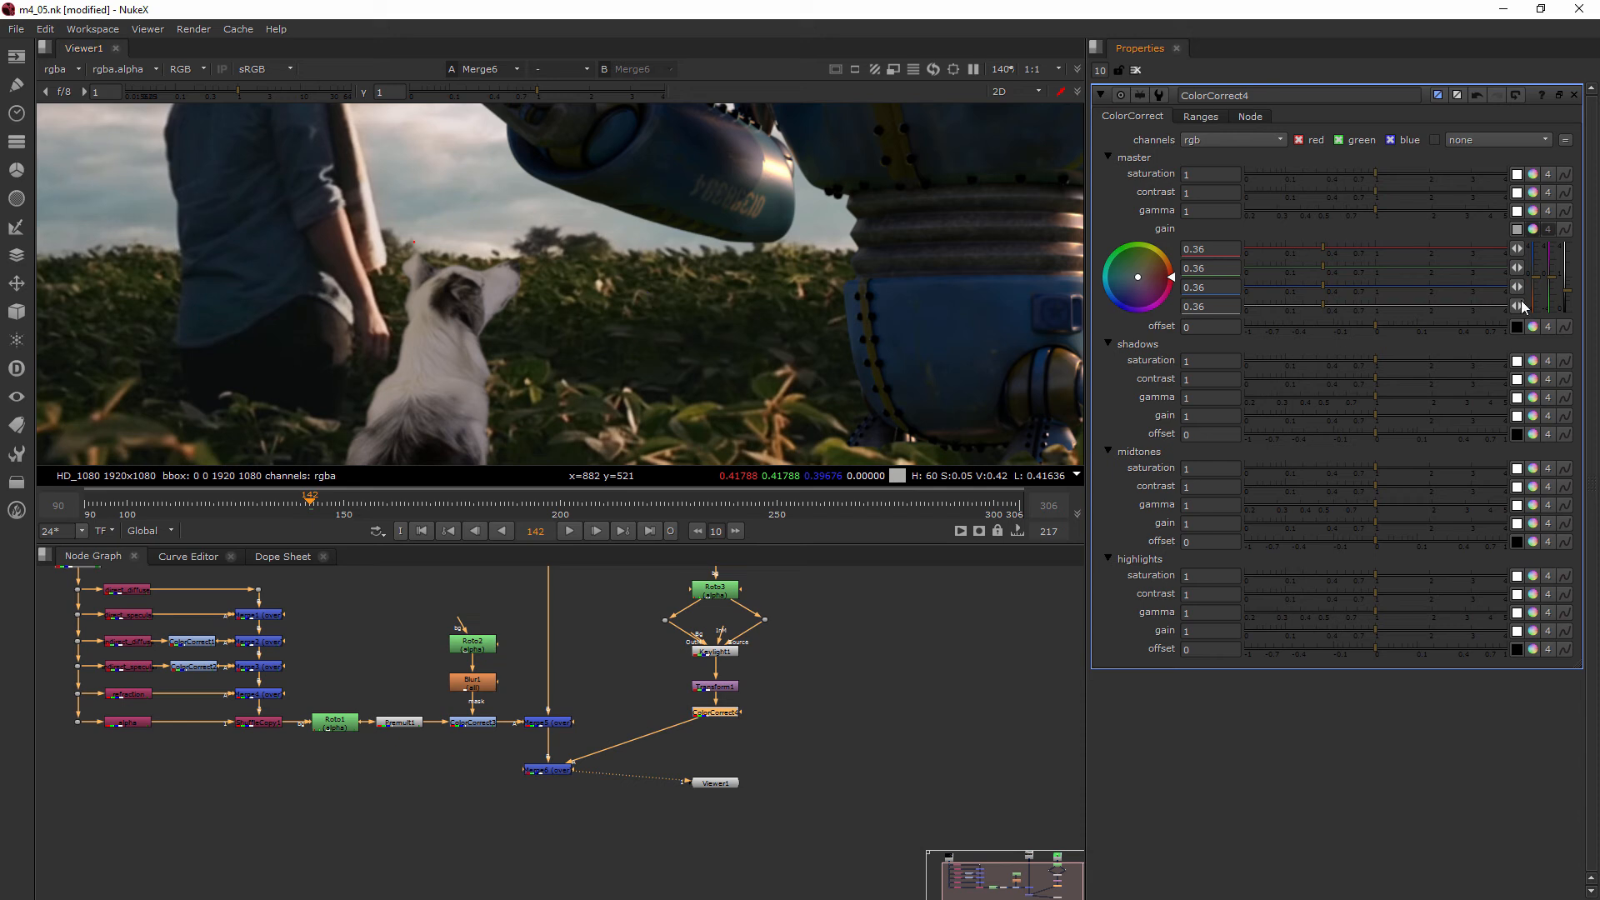
left_click_drag(1541, 287, 1542, 289)
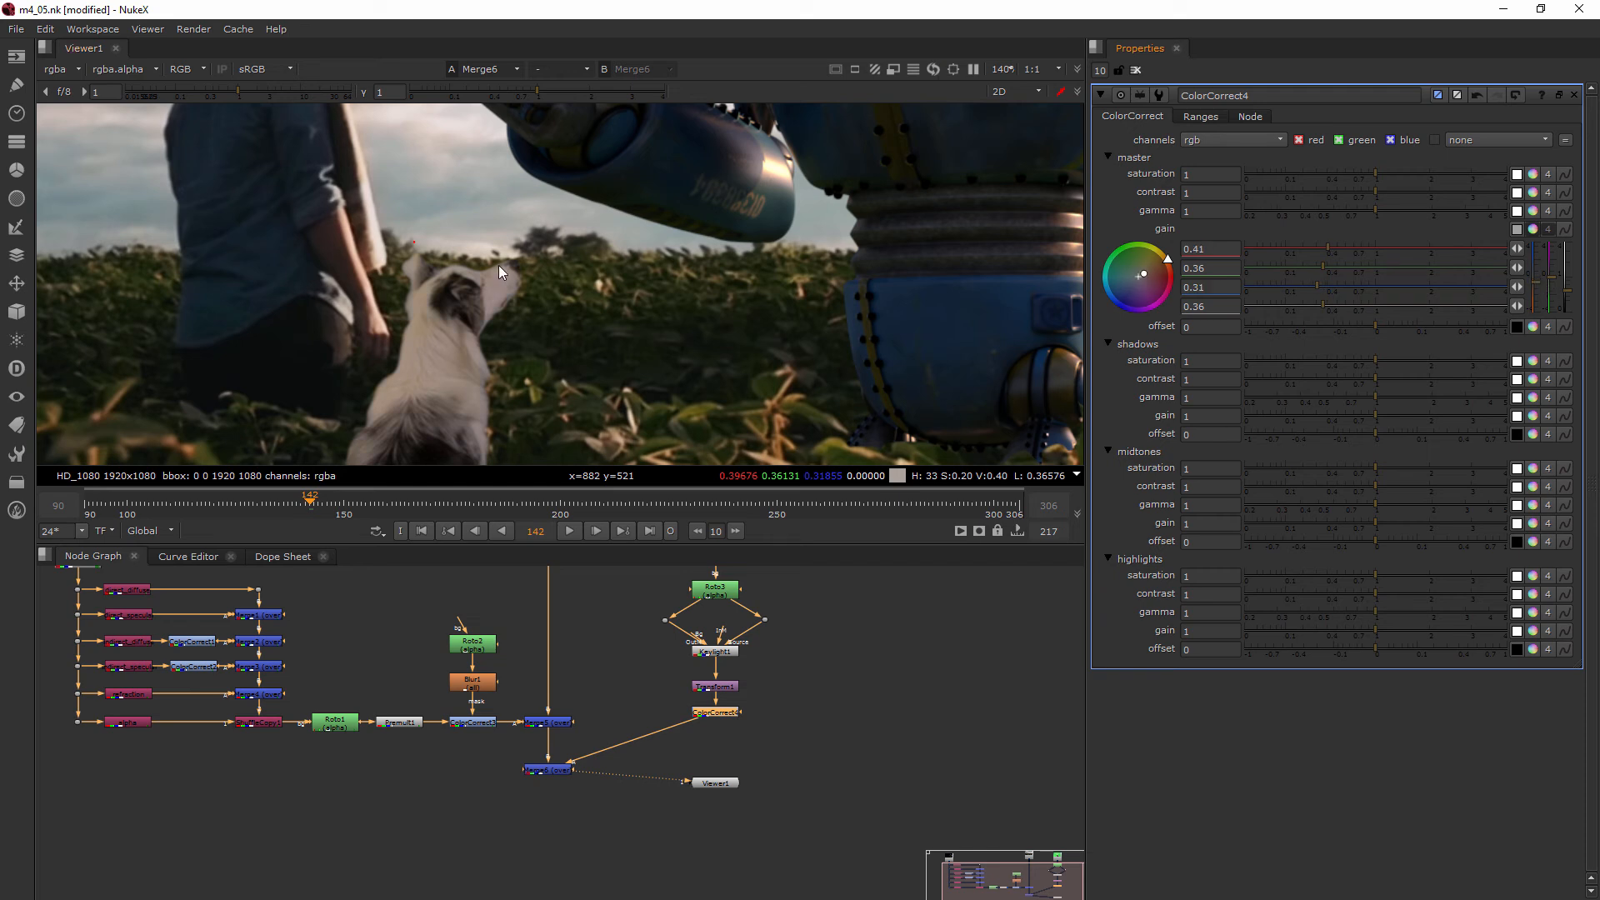
left_click_drag(1557, 284, 1558, 287)
scroll(761, 284, "down", 5)
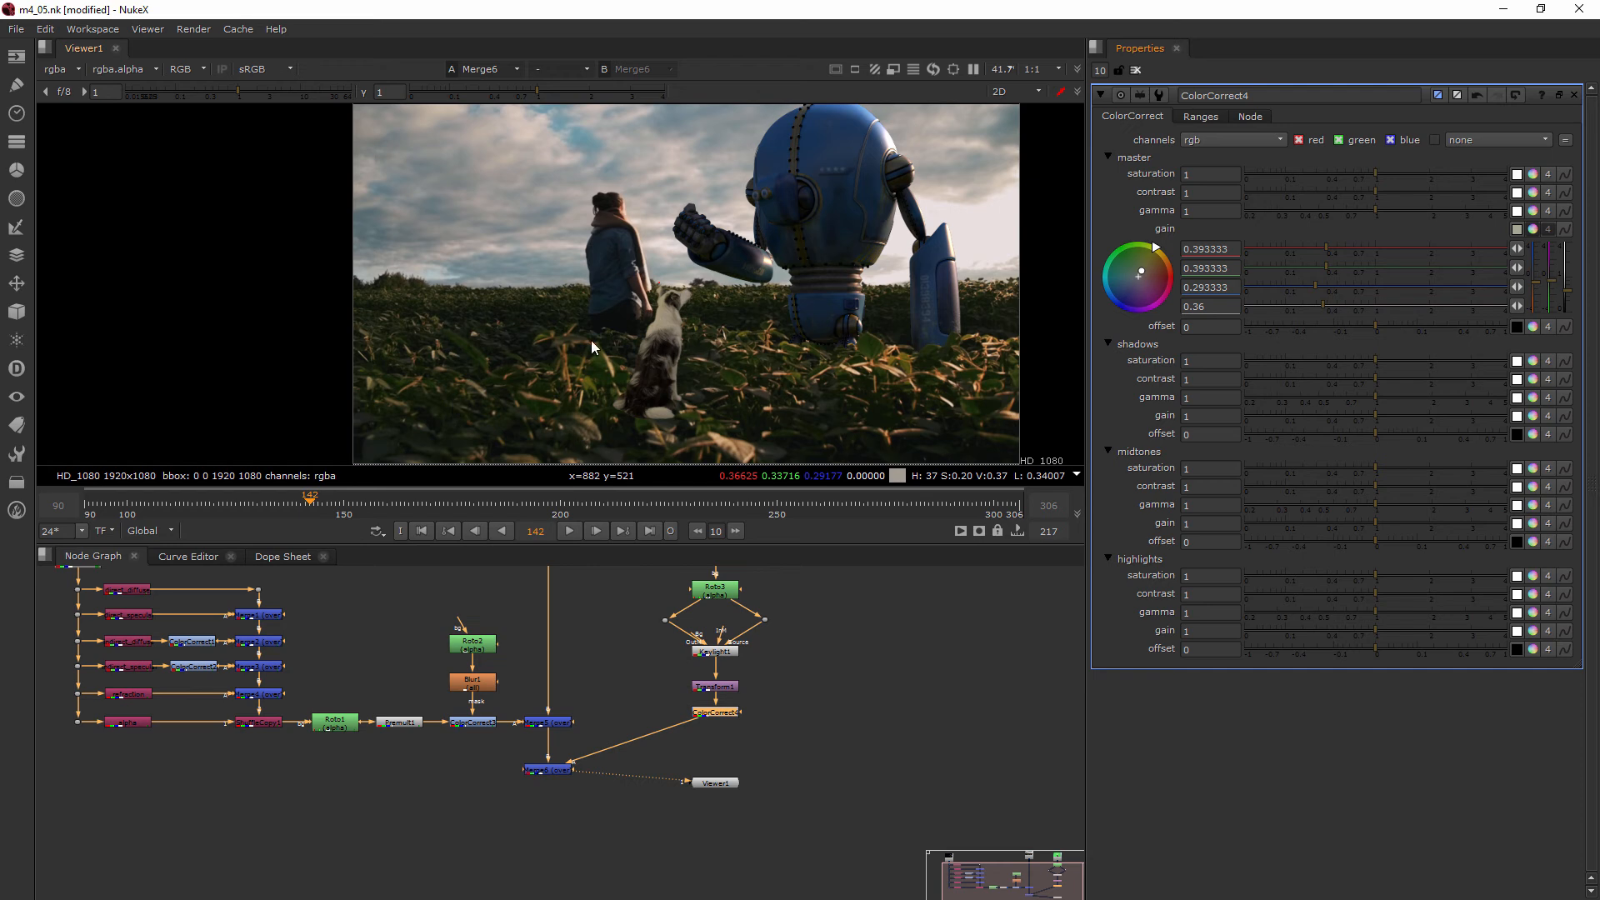
scroll(642, 350, "up", 4)
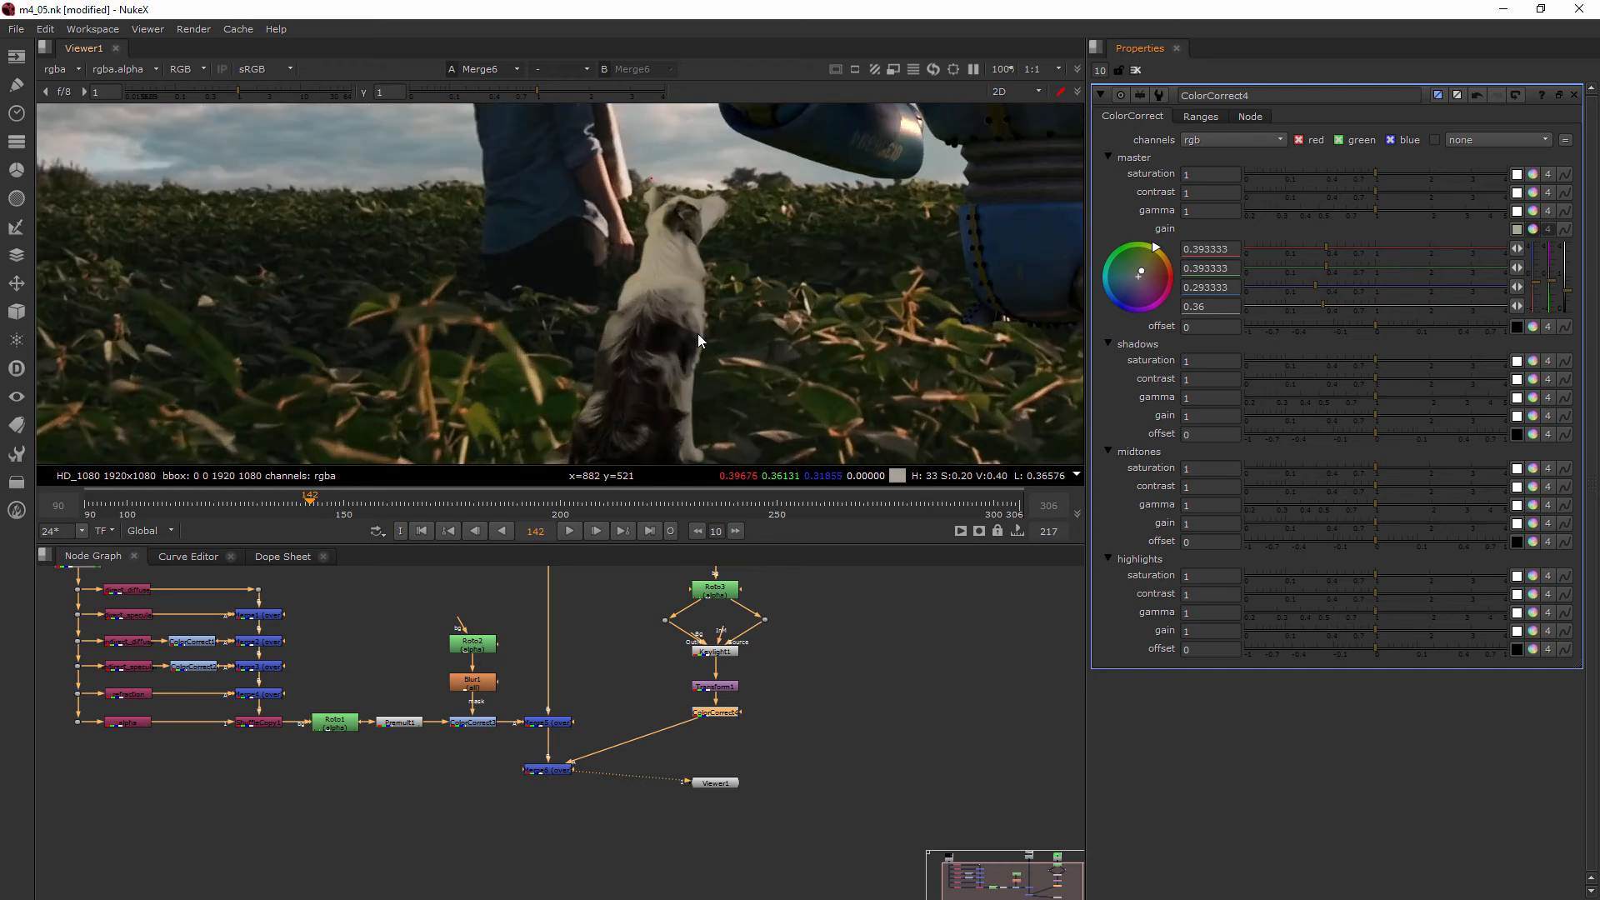
left_click_drag(1536, 283, 1539, 283)
left_click(1532, 229)
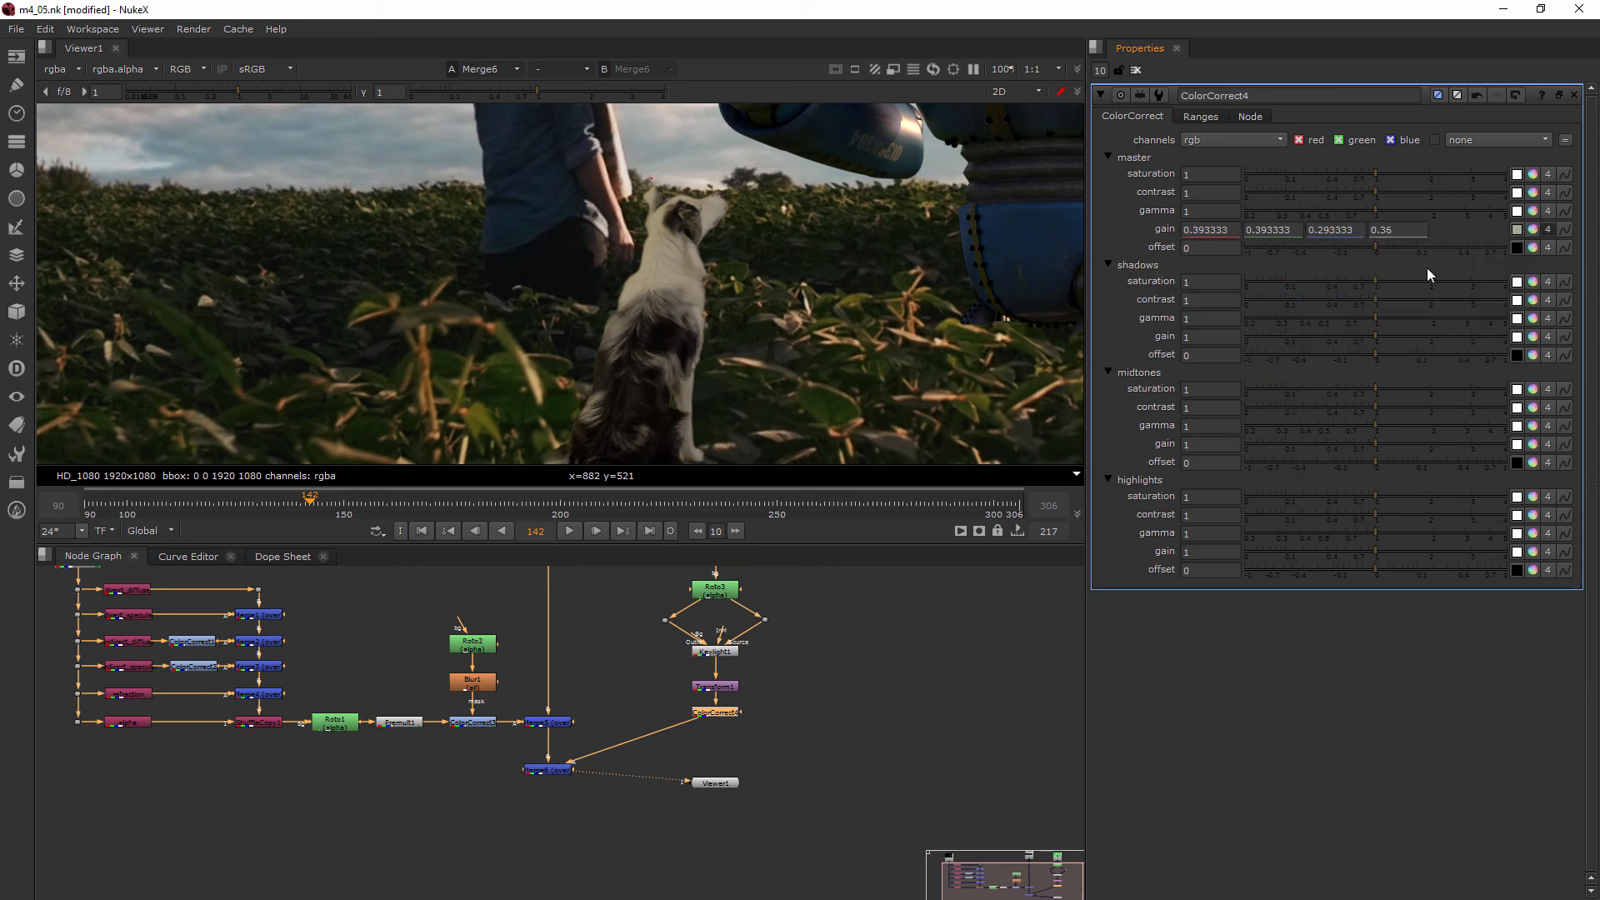
left_click(1533, 229)
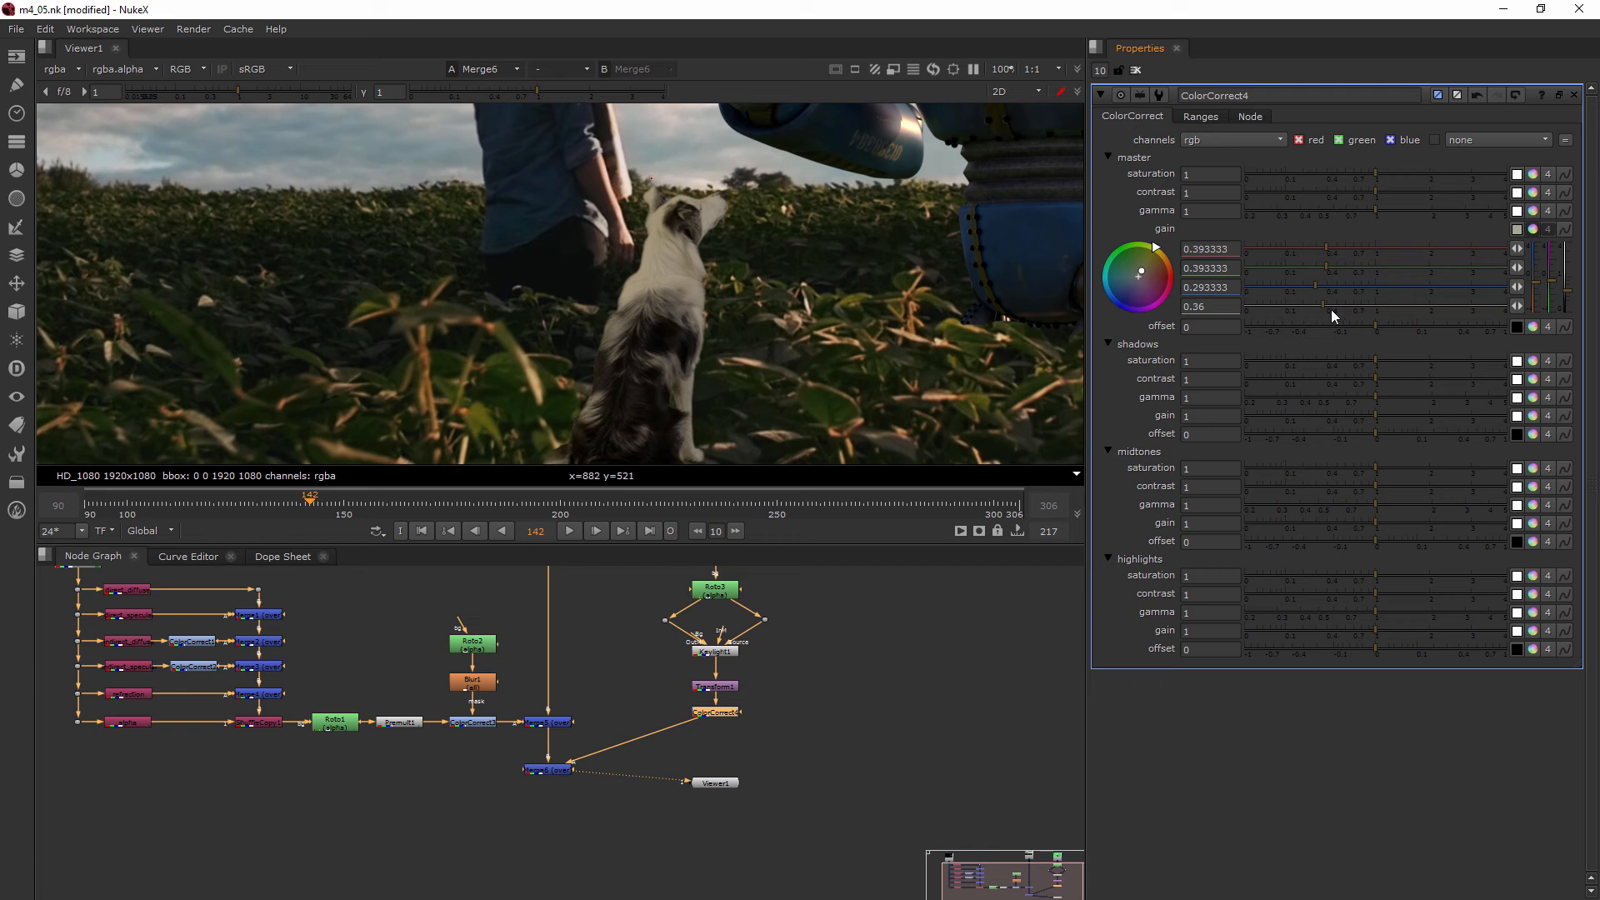
left_click_drag(1325, 303, 1405, 308)
key("ctrl+z")
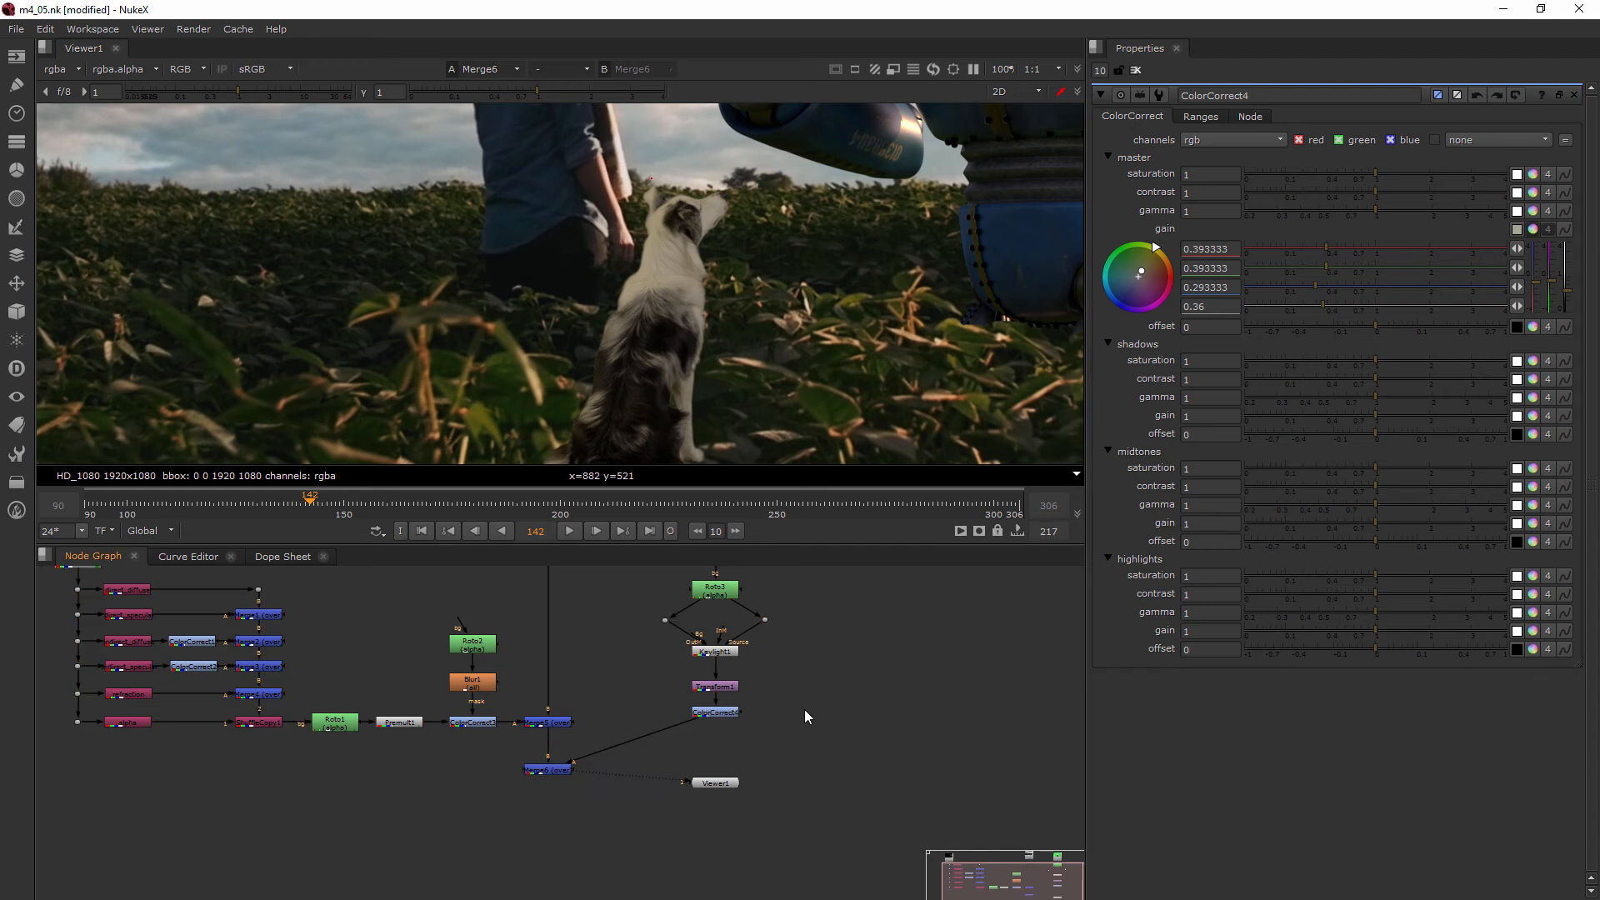
Insert a second ColorCorrect node after the dog's ColorCorrect4 and set its master gain to 0.88.
key("Tab")
type("colo")
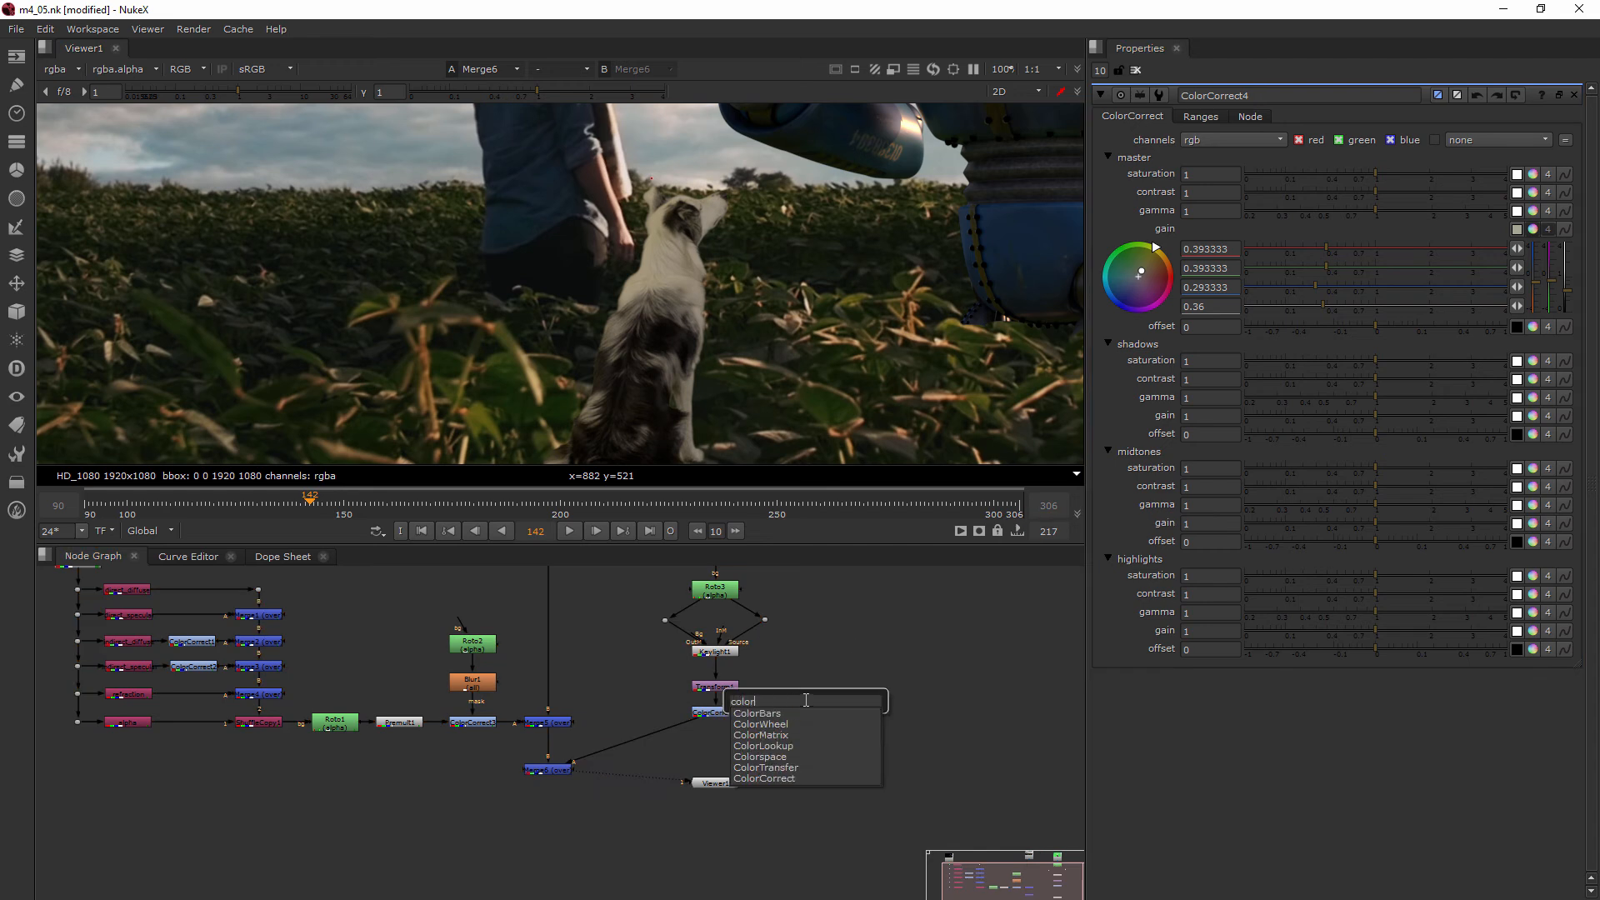
left_click(765, 778)
left_click_drag(805, 719, 715, 733)
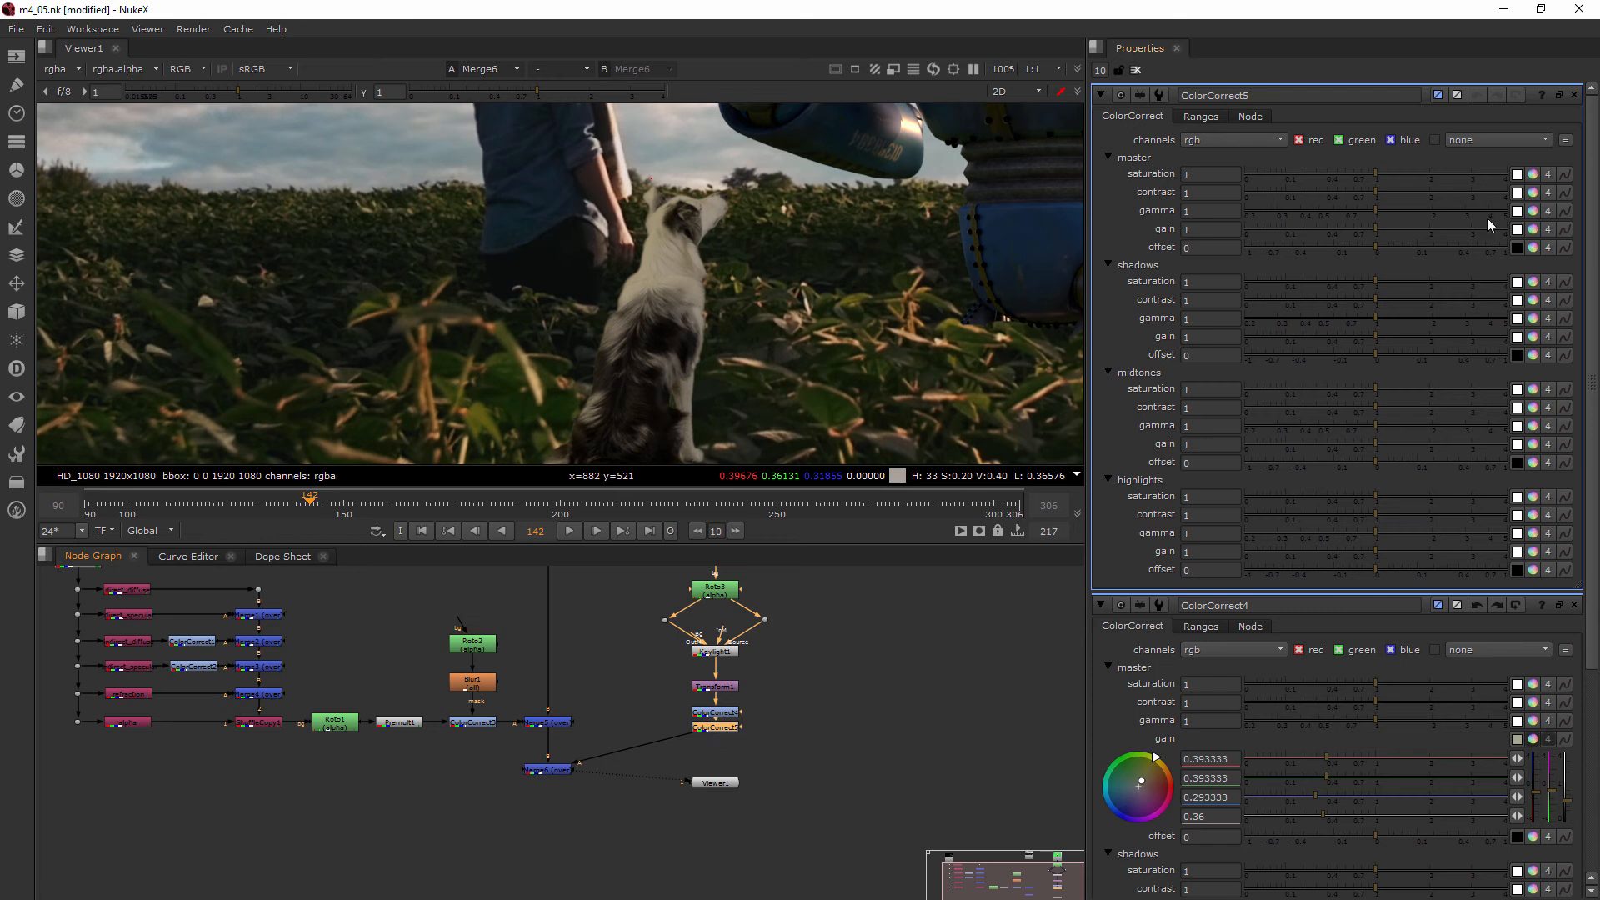
mouse_move(1382, 227)
left_mouse_down()
mouse_move(1322, 225)
mouse_move(1397, 232)
mouse_move(1366, 236)
left_mouse_up()
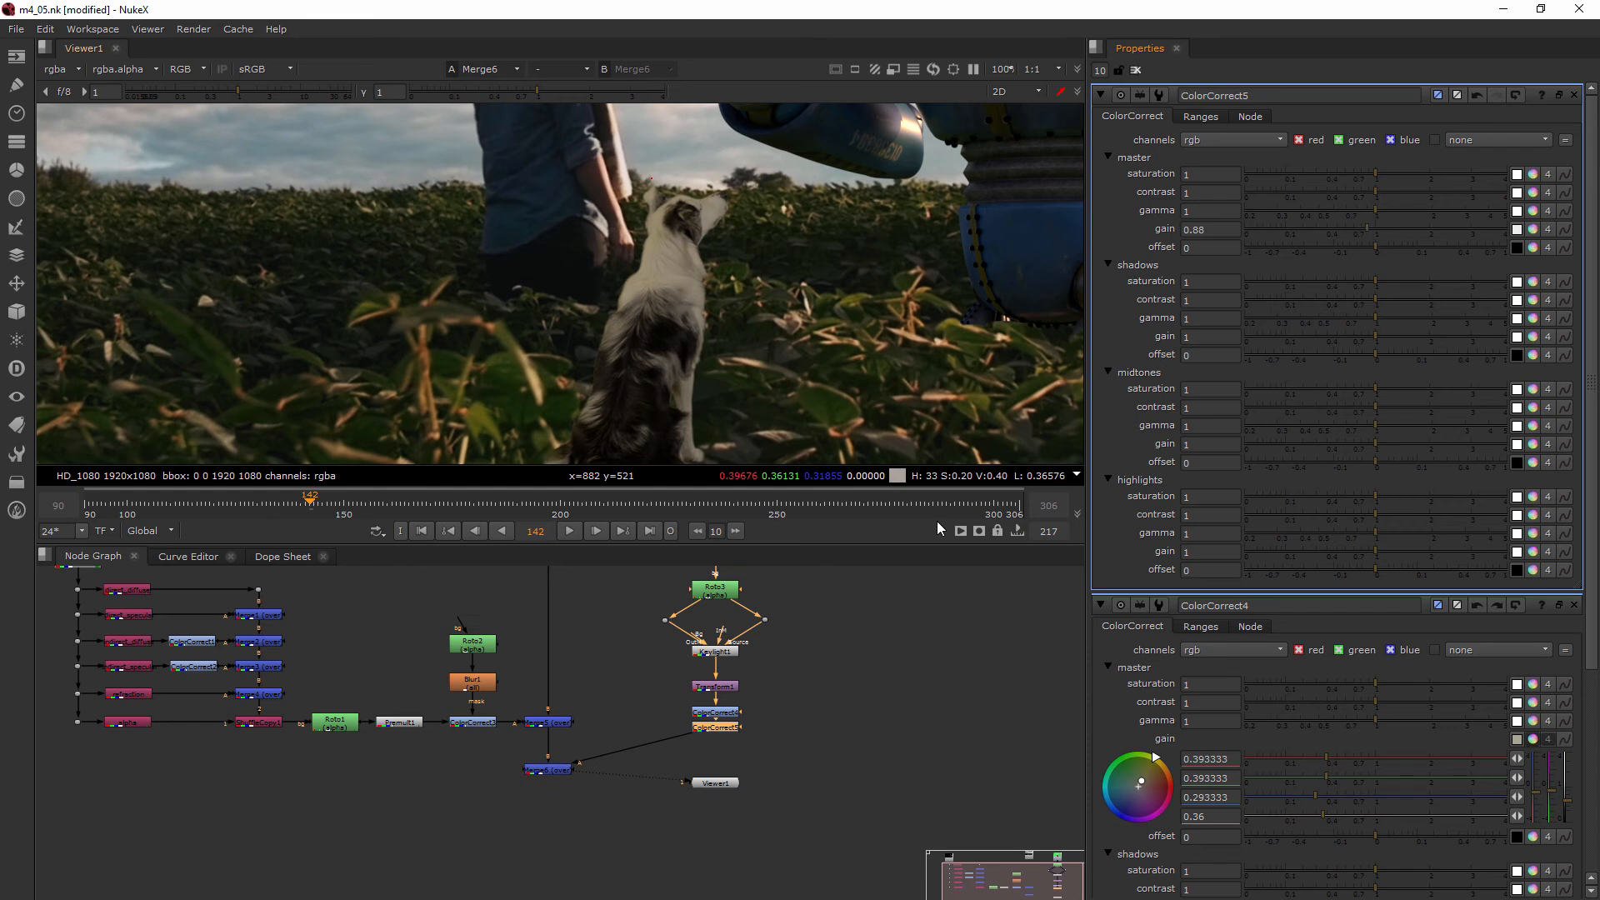
Insert a third ColorCorrect node between ColorCorrect5 and the dog's Merge node.
scroll(897, 343, "down", 5)
middle_click_drag(898, 343, 812, 302)
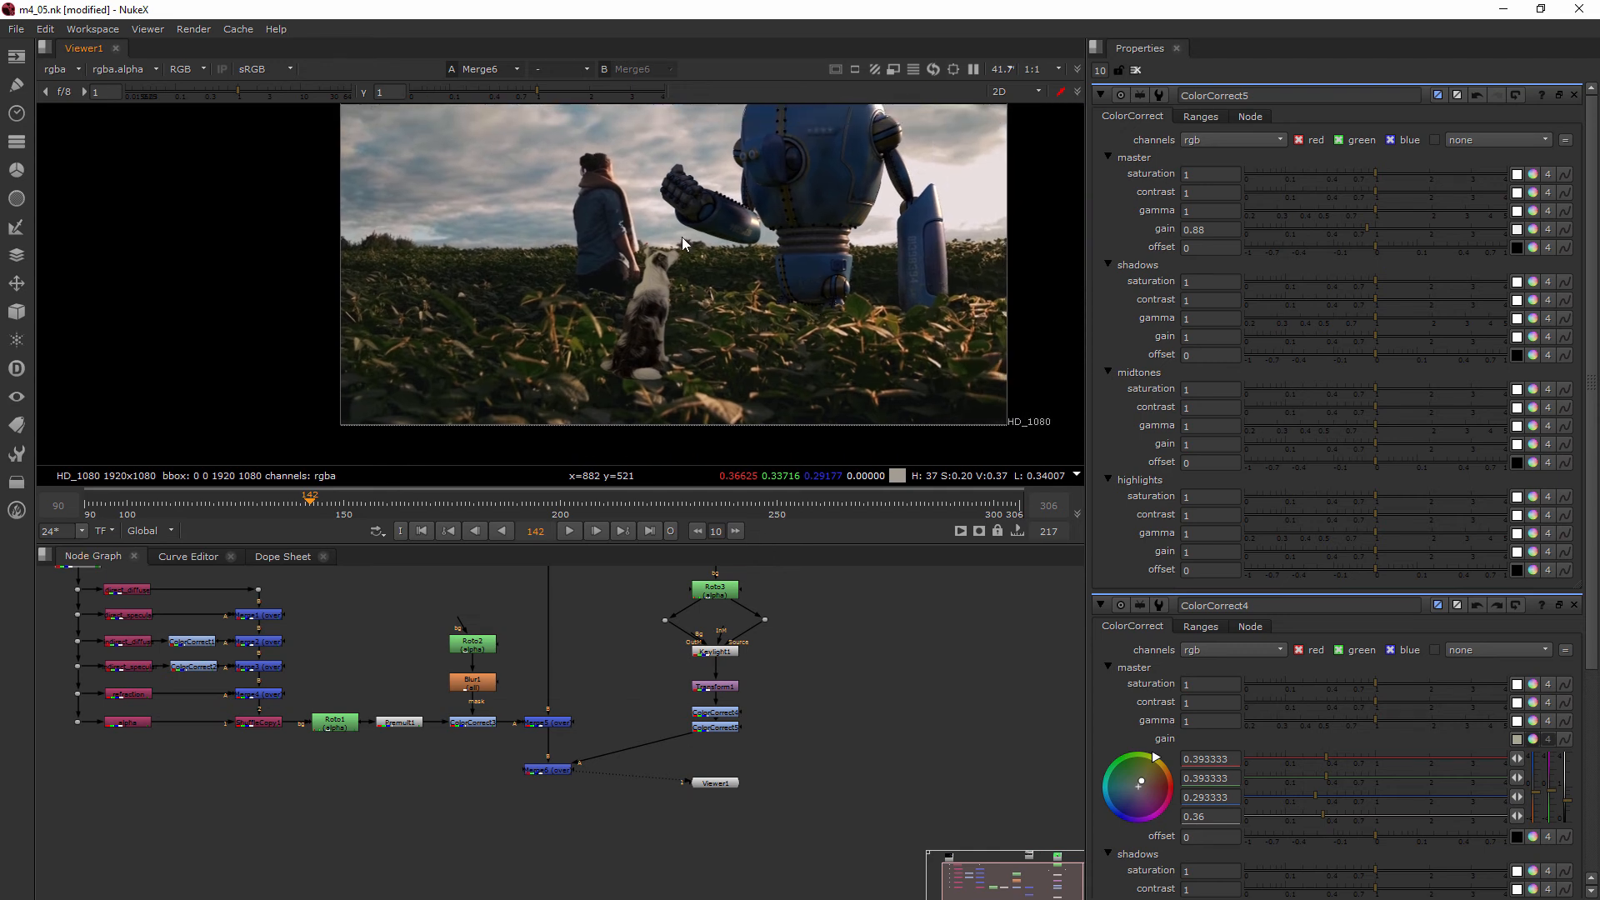
scroll(742, 764, "up", 2)
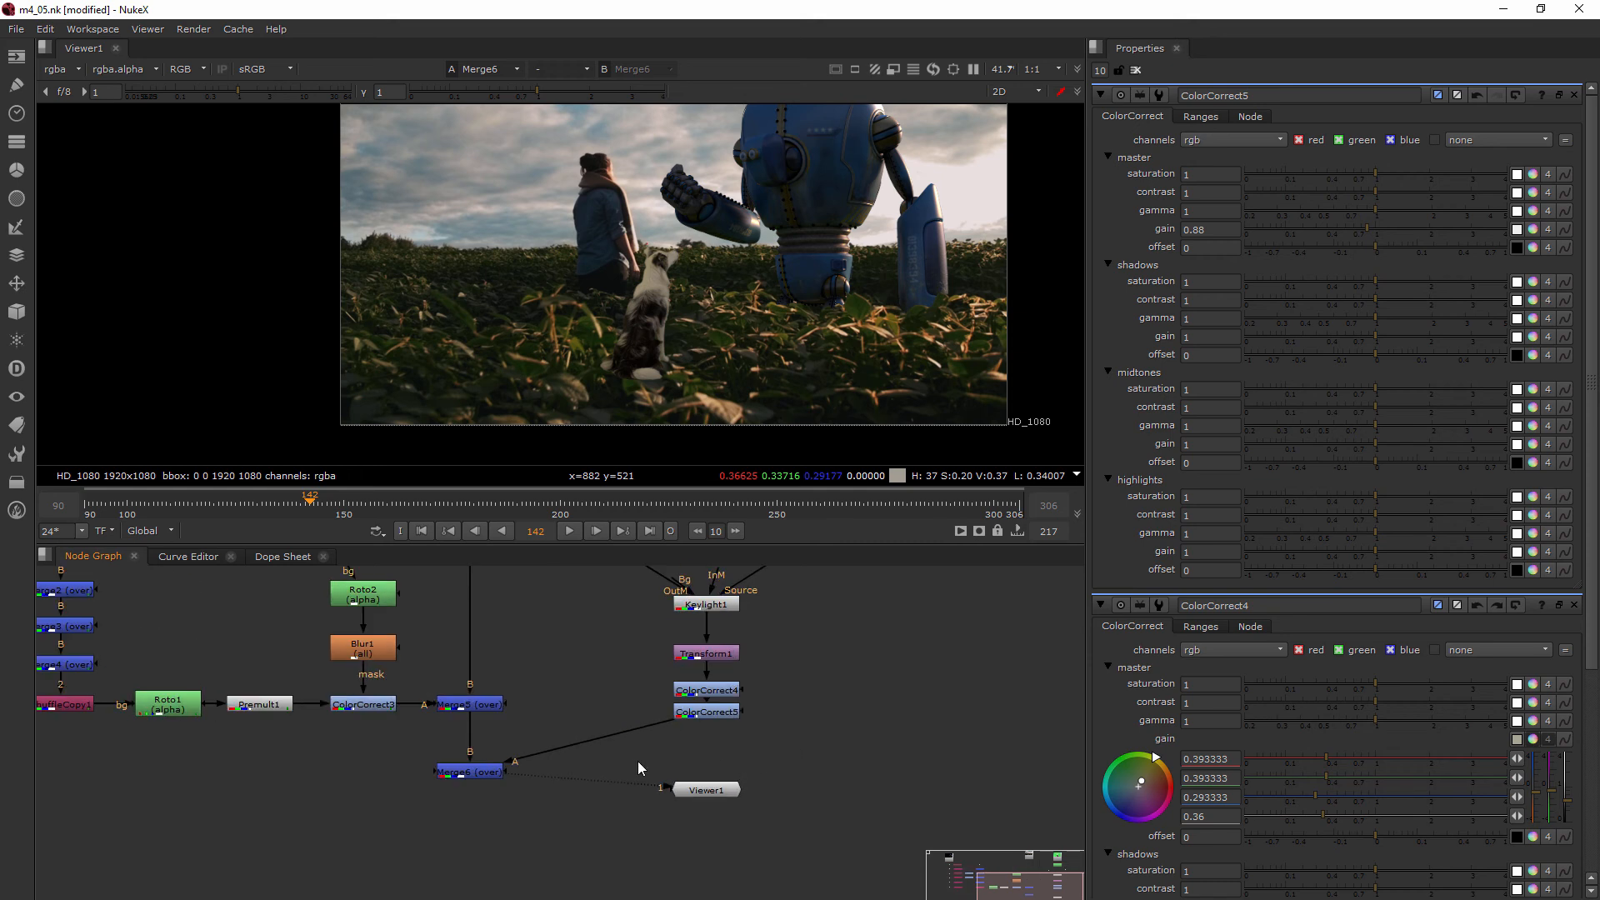
key("Tab")
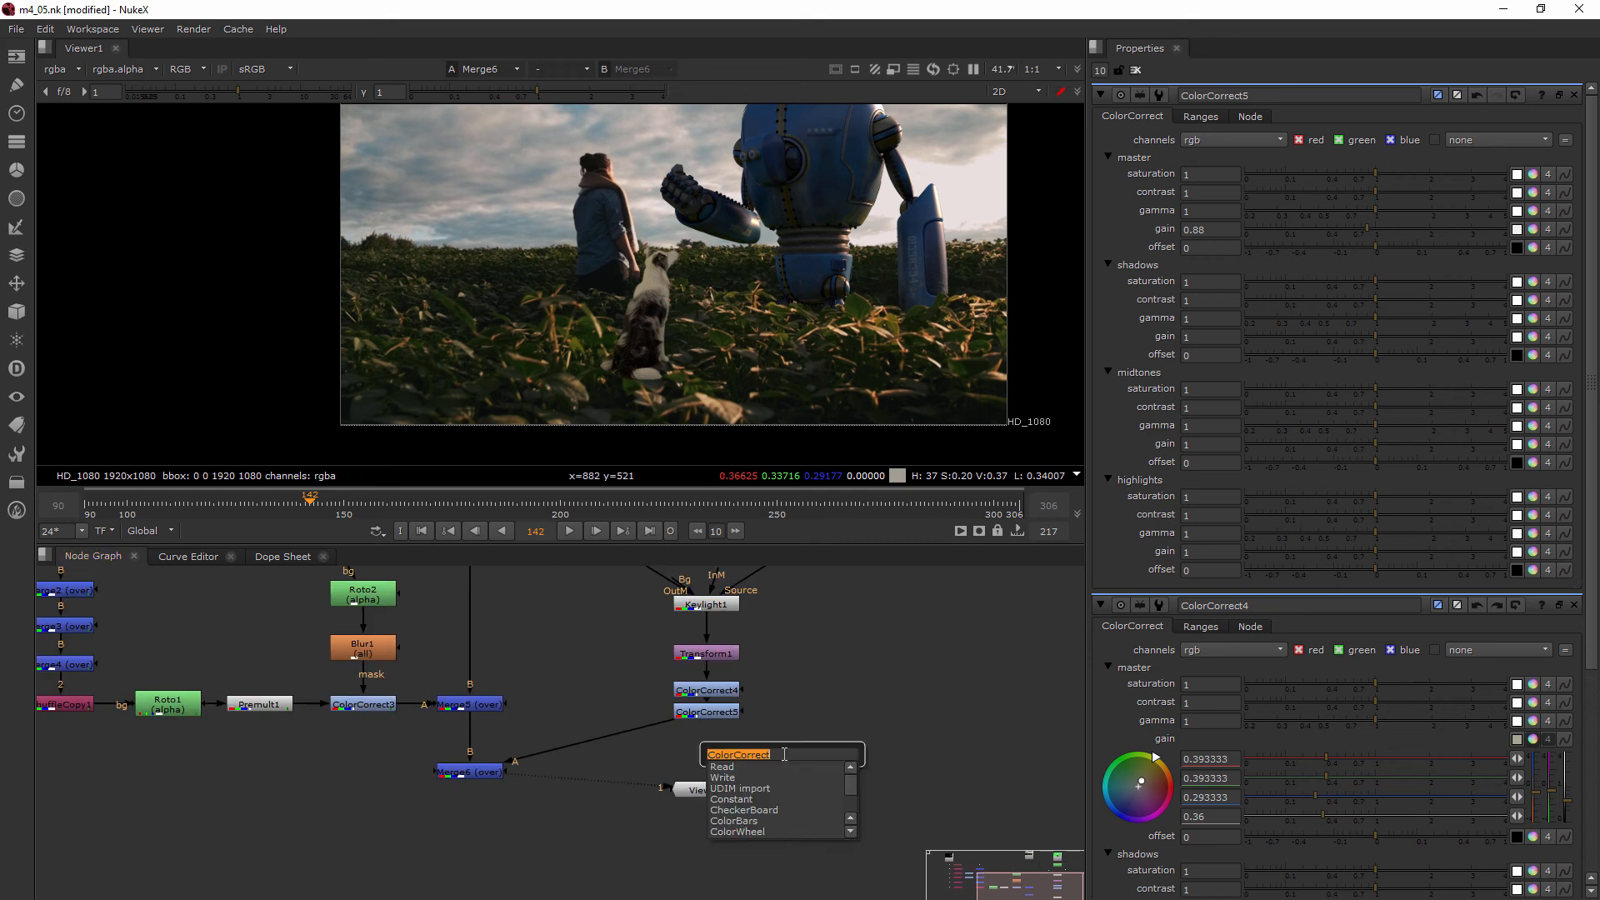
type("color")
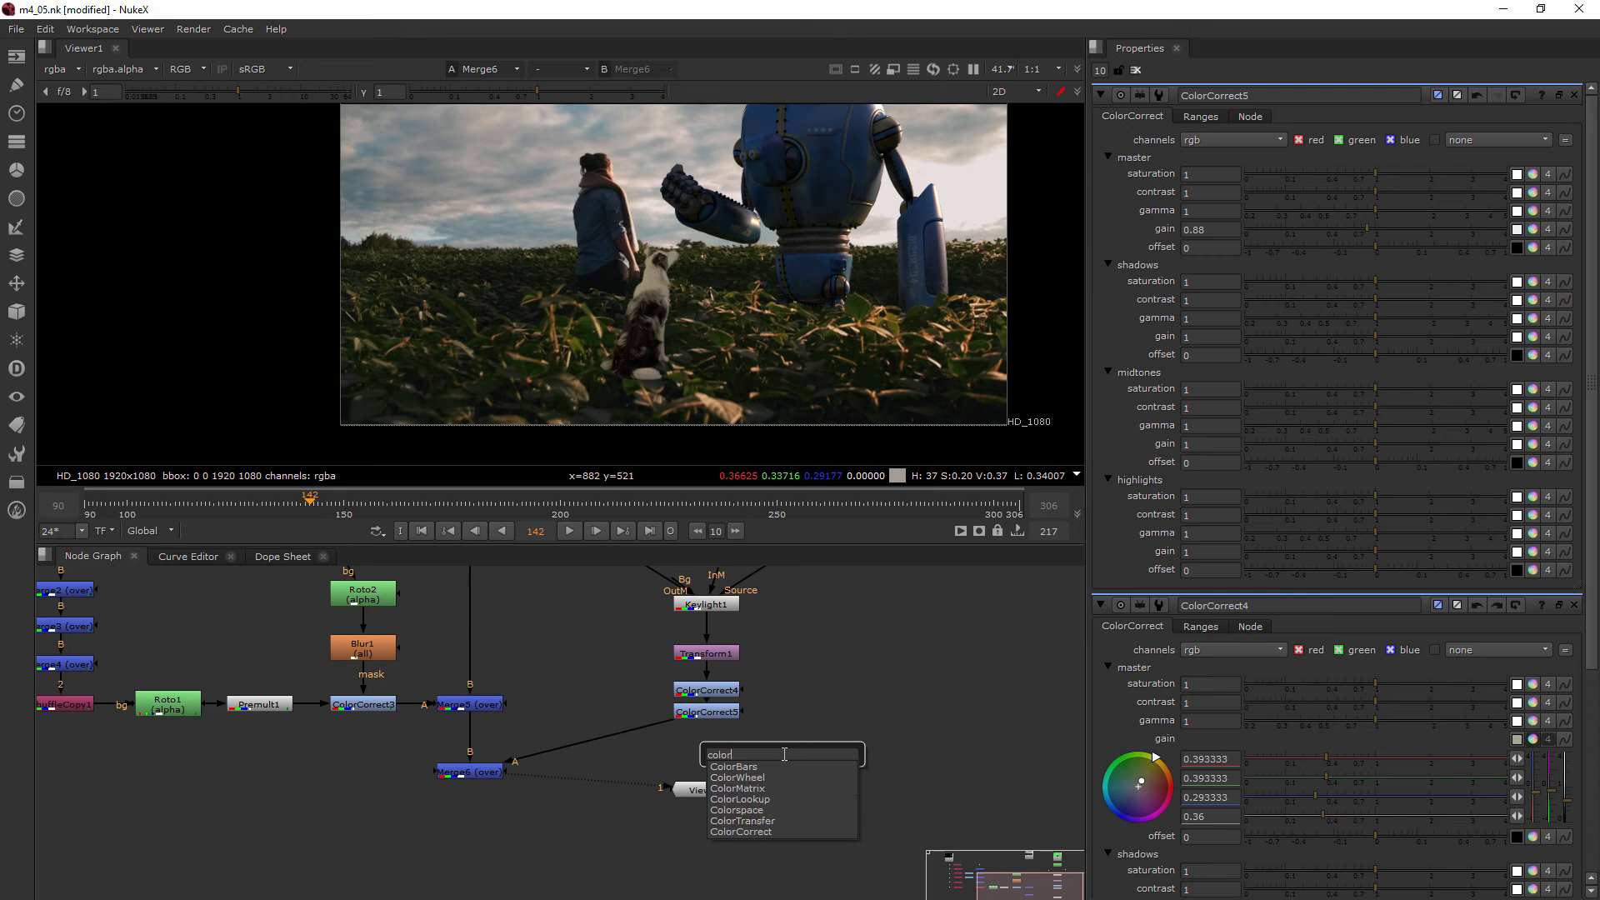
left_click(740, 832)
left_click_drag(815, 730, 695, 757)
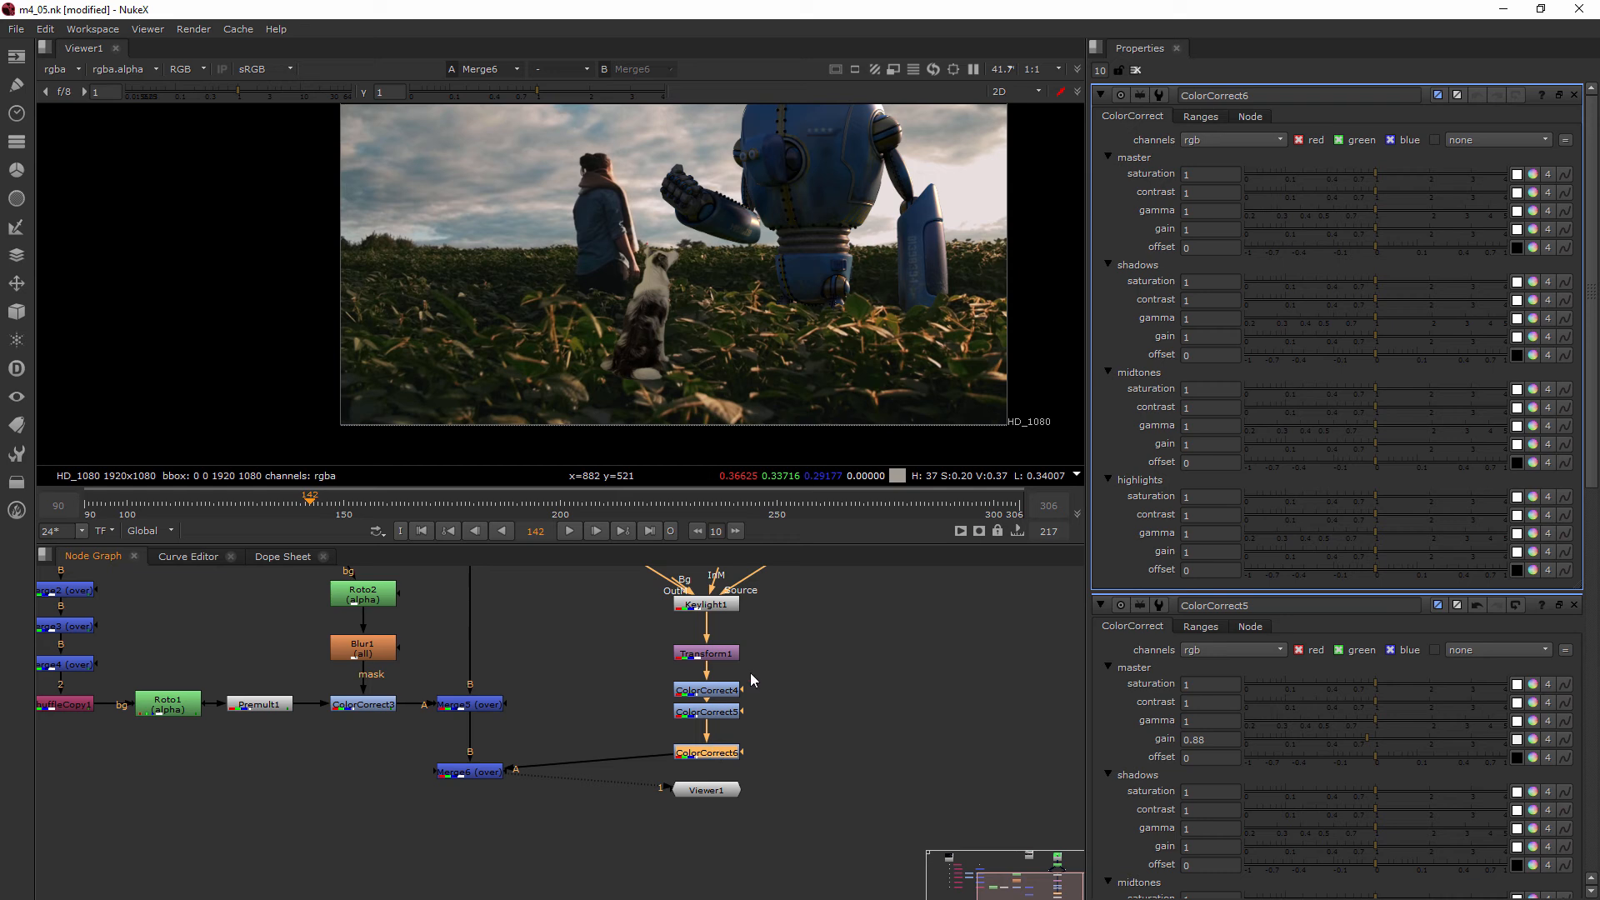
Brighten the dog by setting the ColorCorrect6 master gain to 3.1.
left_click_drag(1375, 231, 1455, 231)
scroll(577, 264, "up", 8)
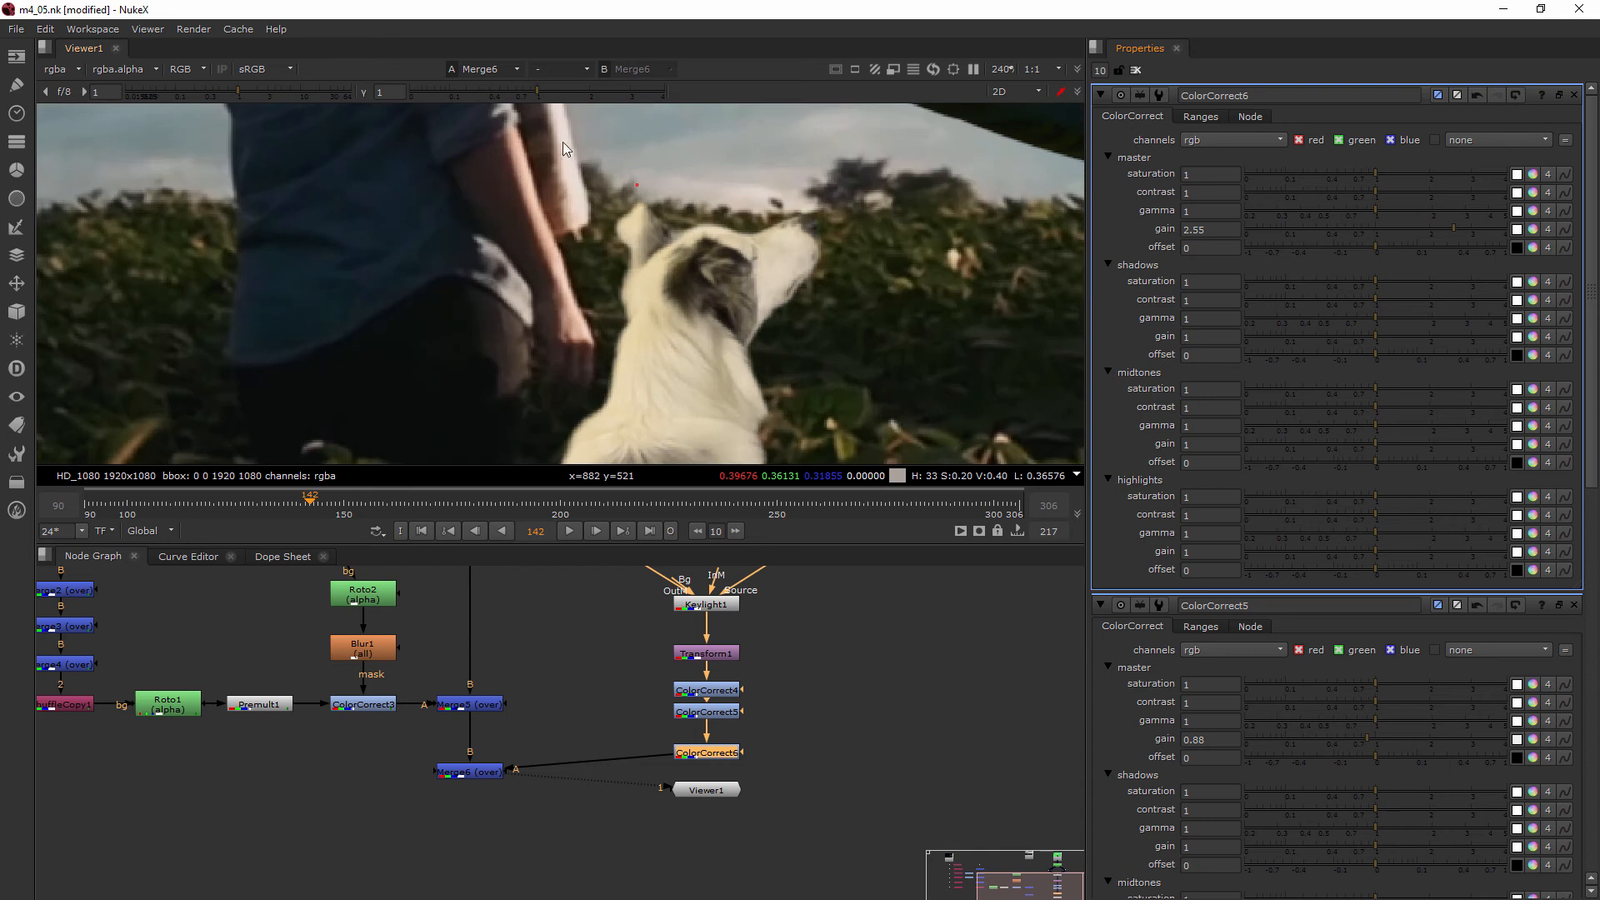
left_click(1489, 229)
left_click_drag(1477, 229, 1474, 229)
Add a Roto node beside the dog's branch and connect it to the mask input of ColorCorrect6.
left_click(633, 699)
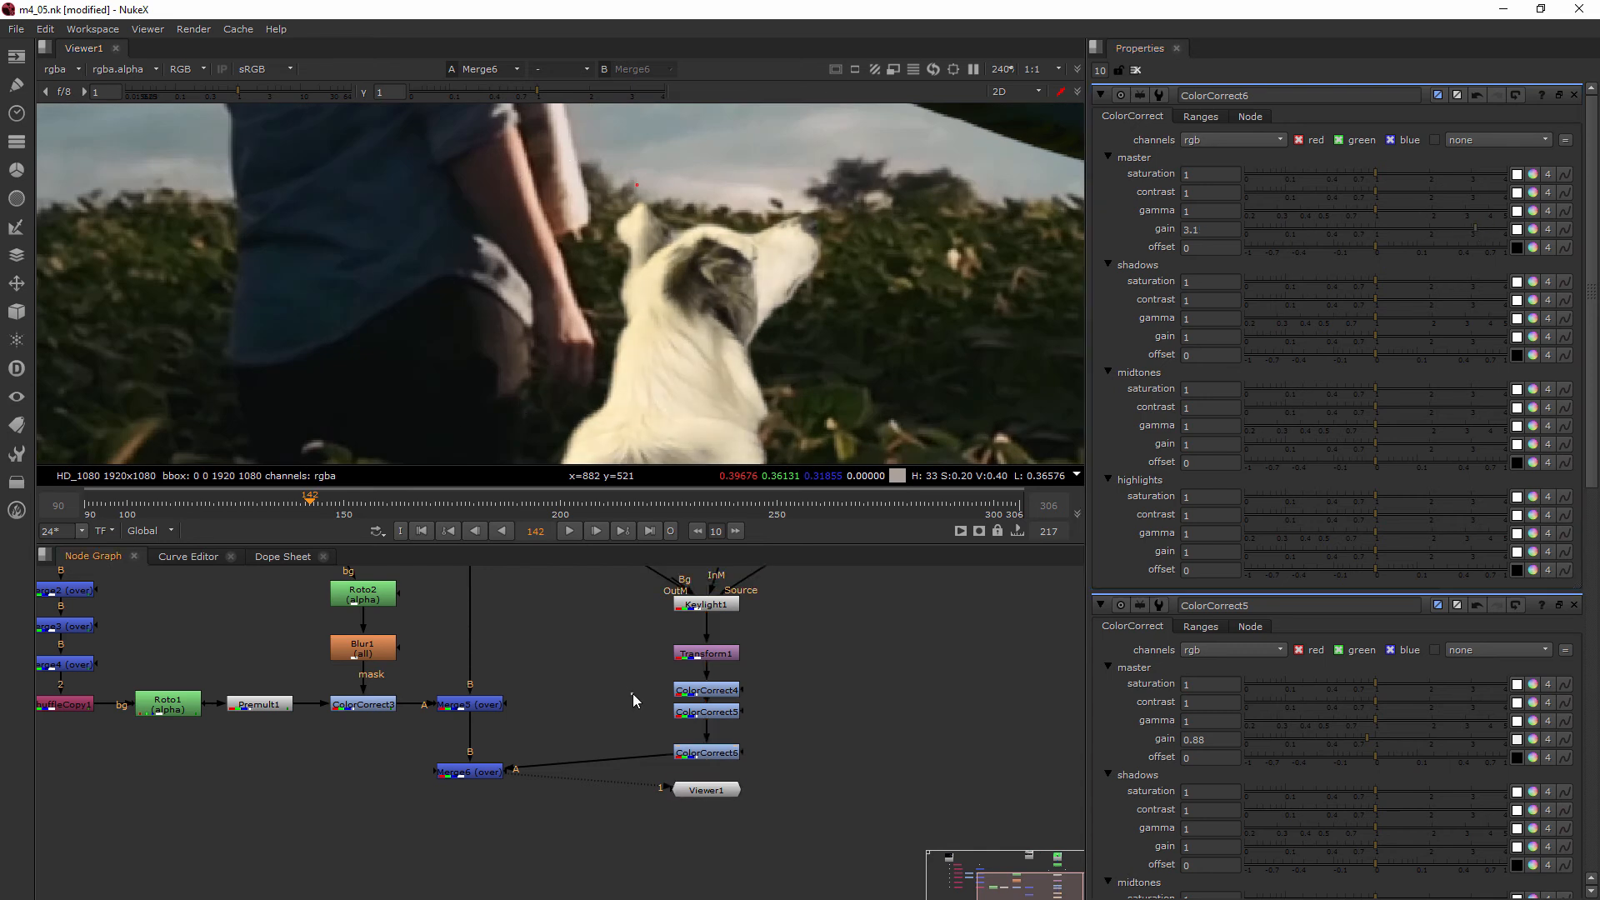
key("Tab")
type("roto")
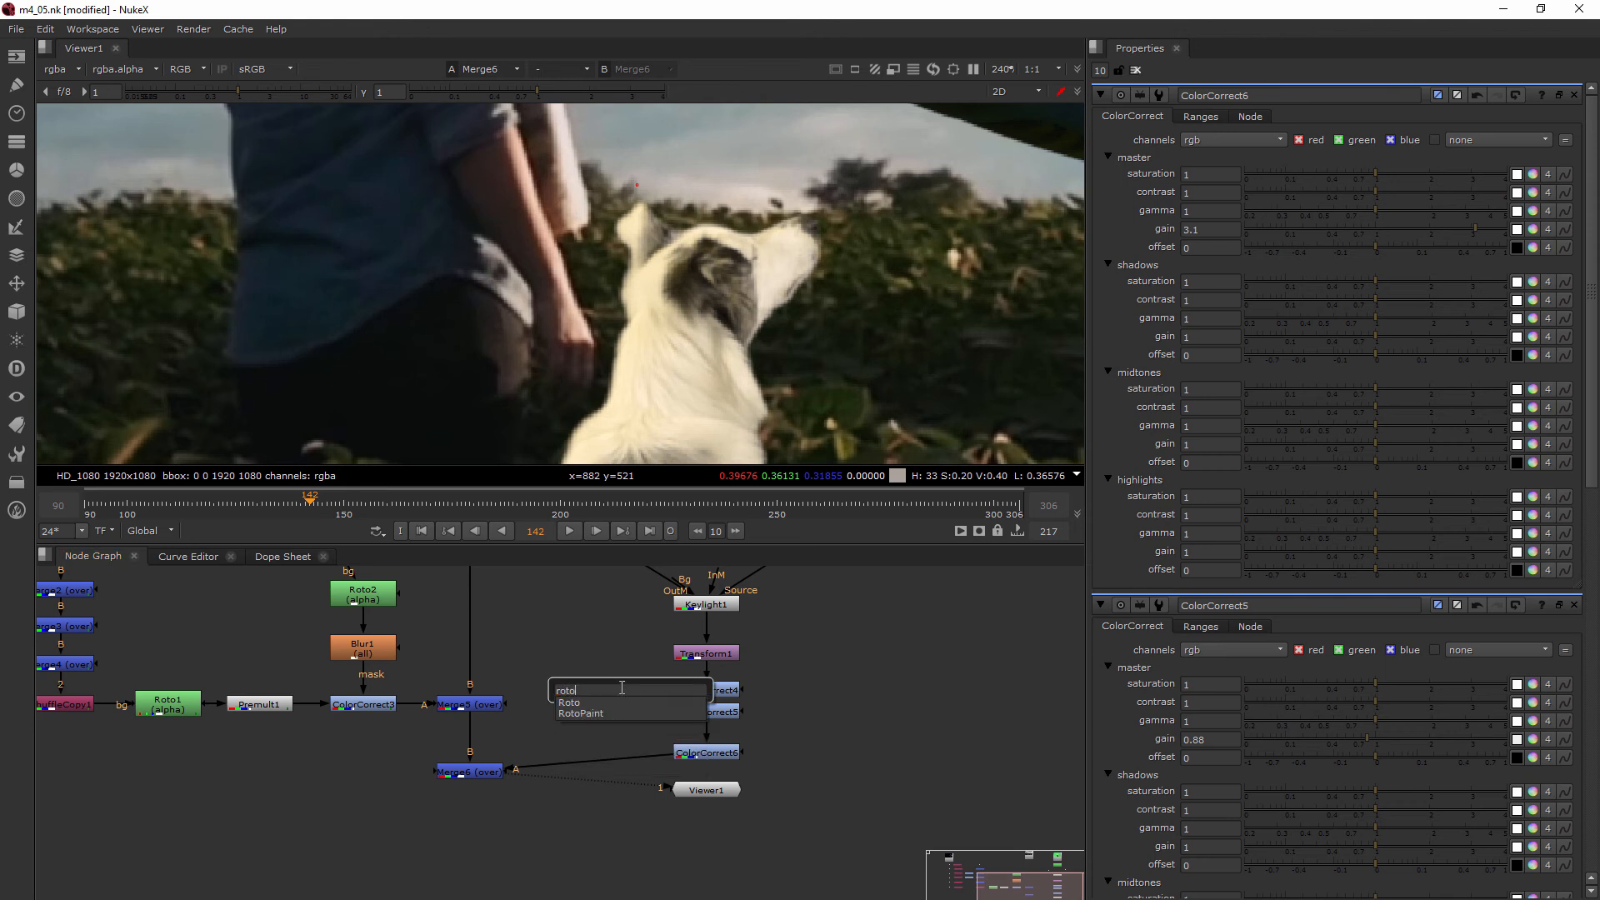
left_click(572, 702)
left_click_drag(612, 703, 564, 710)
left_click_drag(742, 751, 567, 709)
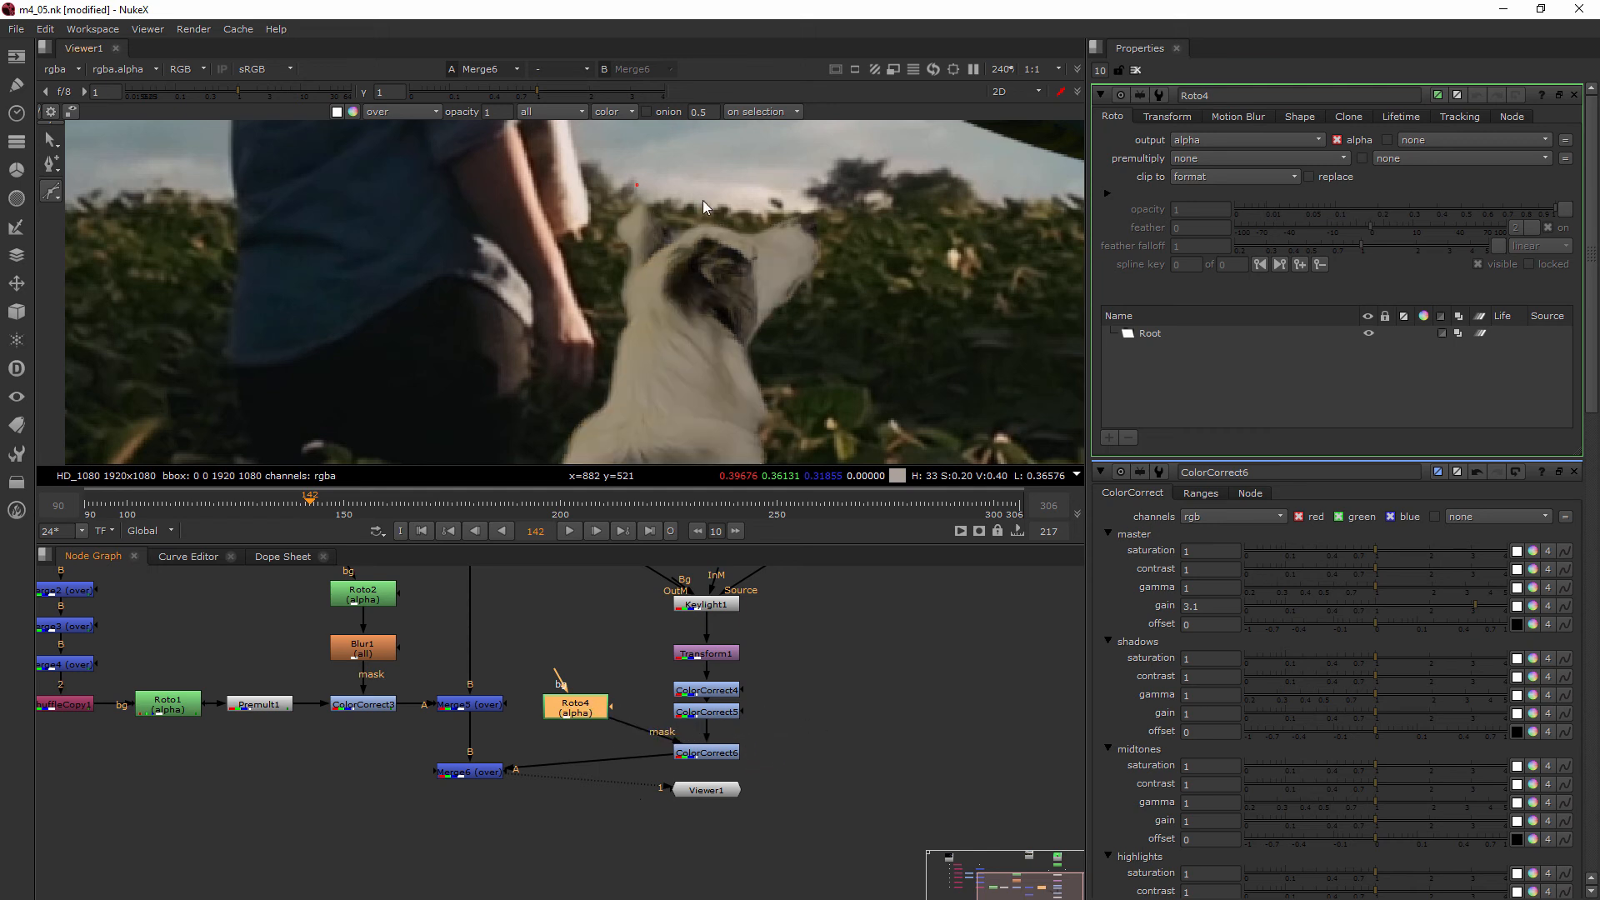
Draw a closed Bezier just inside the dog's ear, head, muzzle and chest edge, looping outward around the area toward the robot.
left_click(1142, 335)
left_click(624, 190)
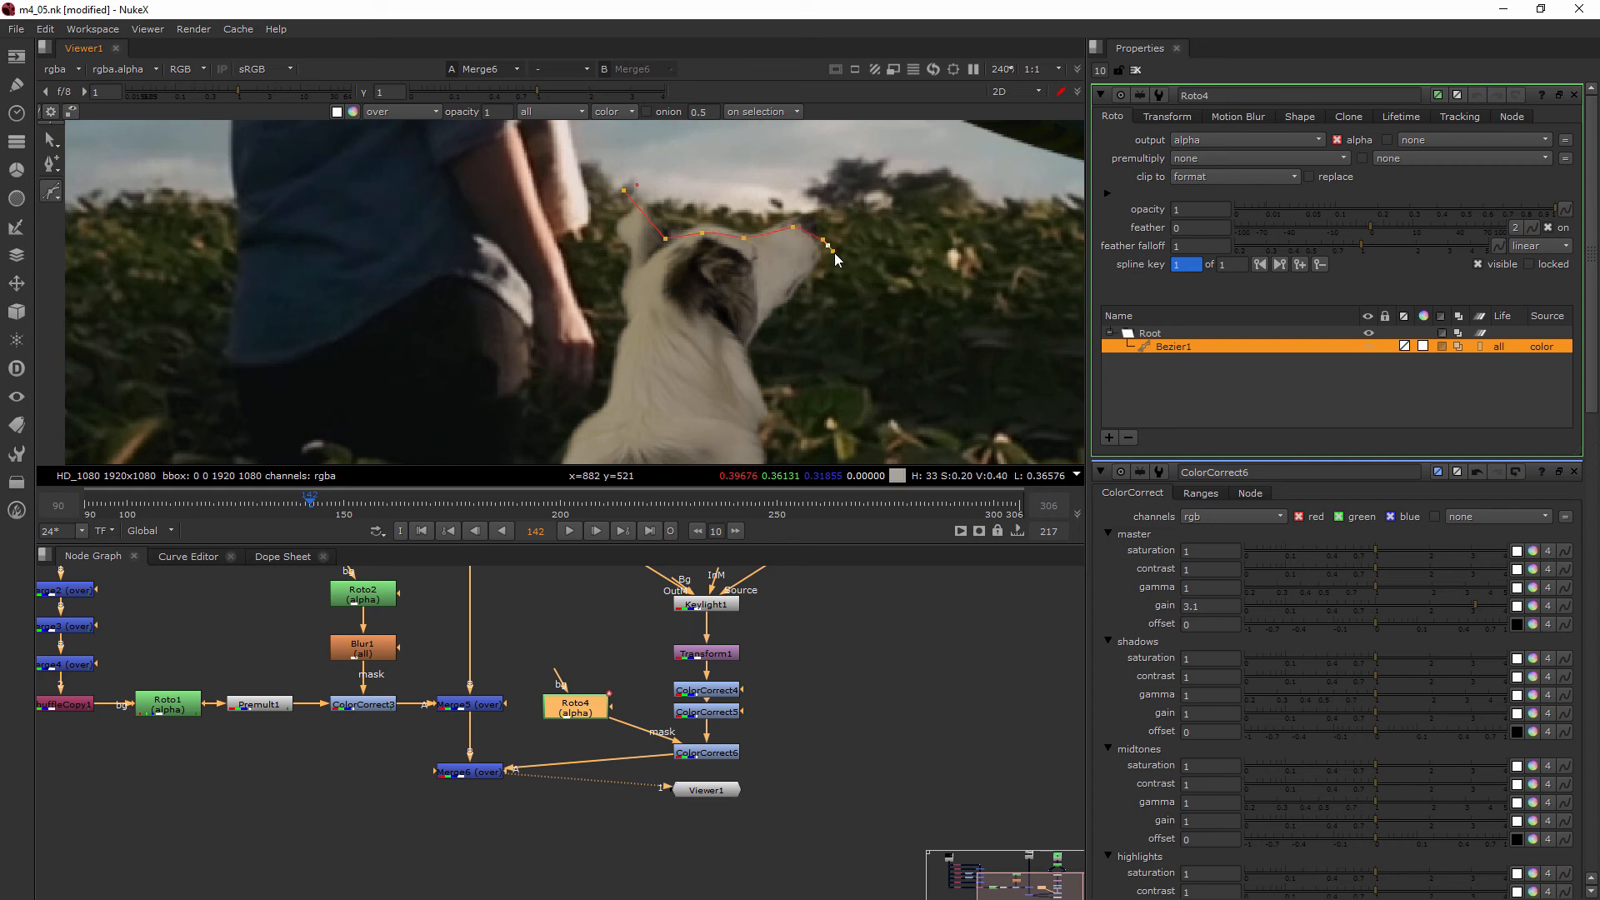
left_click(829, 292)
left_click(767, 354)
left_click_drag(740, 354, 737, 361)
scroll(765, 403, "down", 2)
middle_click_drag(765, 403, 704, 289)
left_click(690, 288)
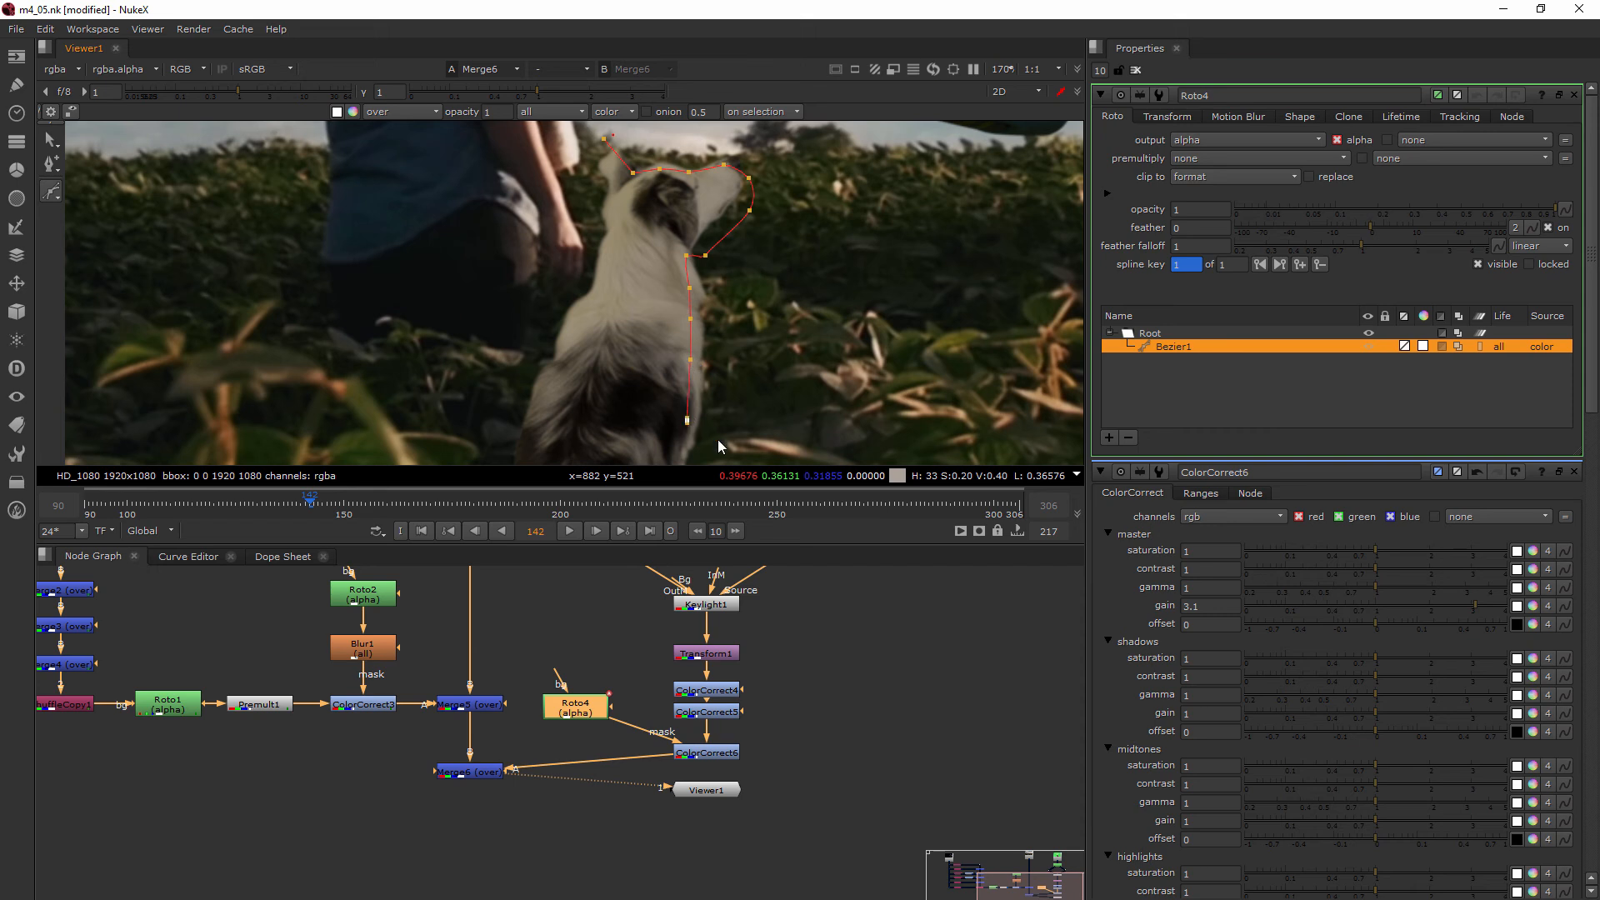
middle_click_drag(802, 411, 790, 308)
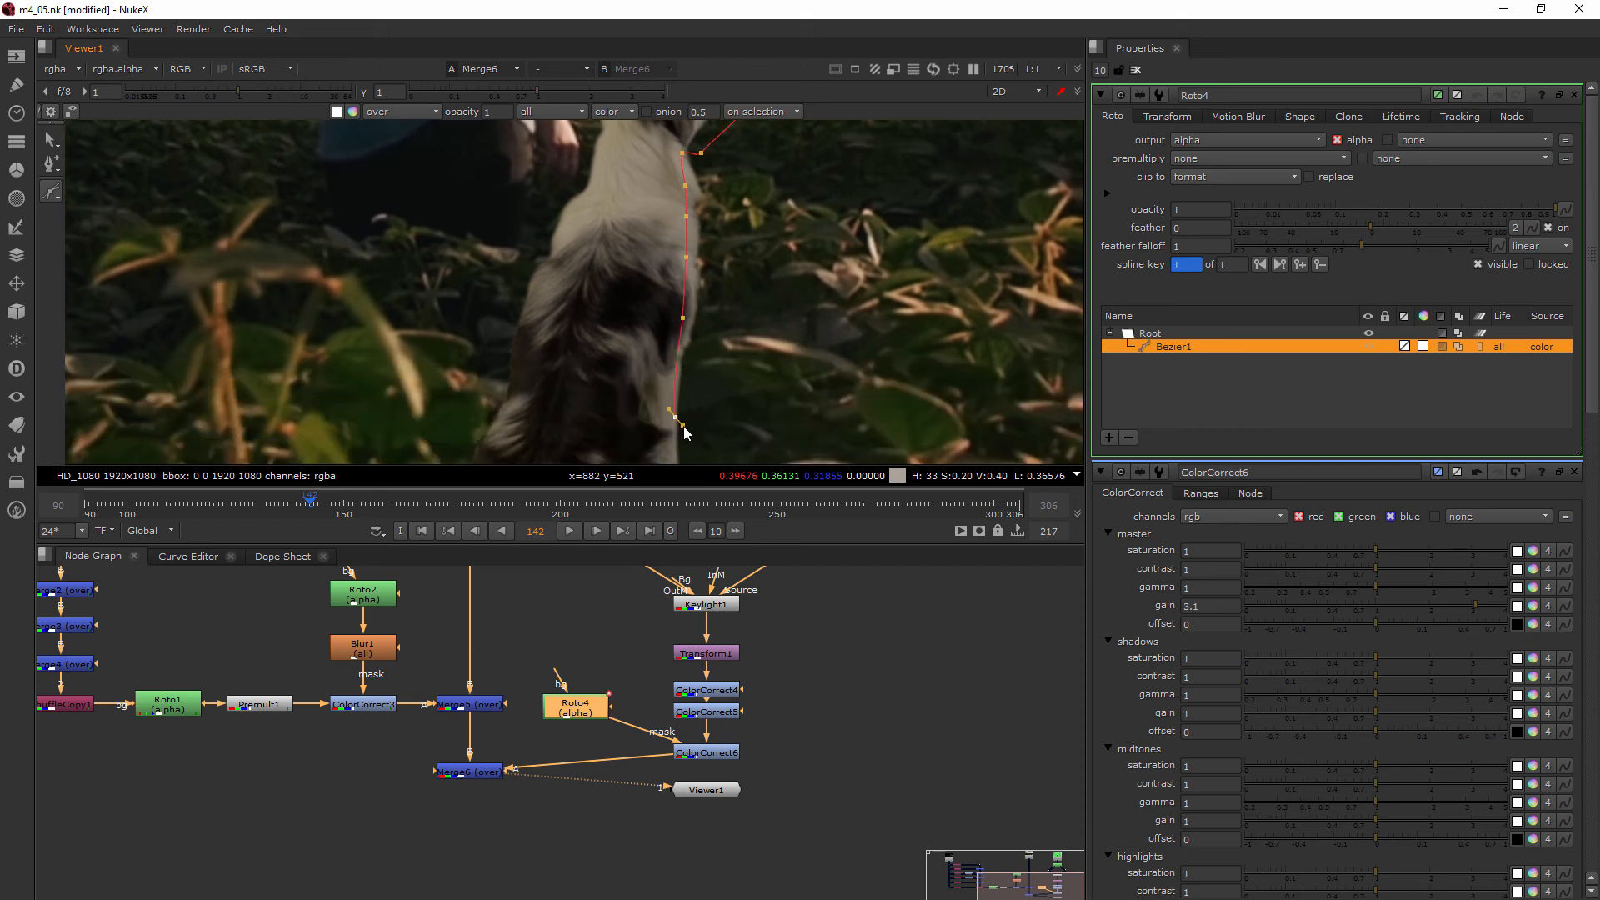
scroll(812, 417, "down", 2)
left_click(882, 336)
left_click(922, 162)
left_click(571, 175)
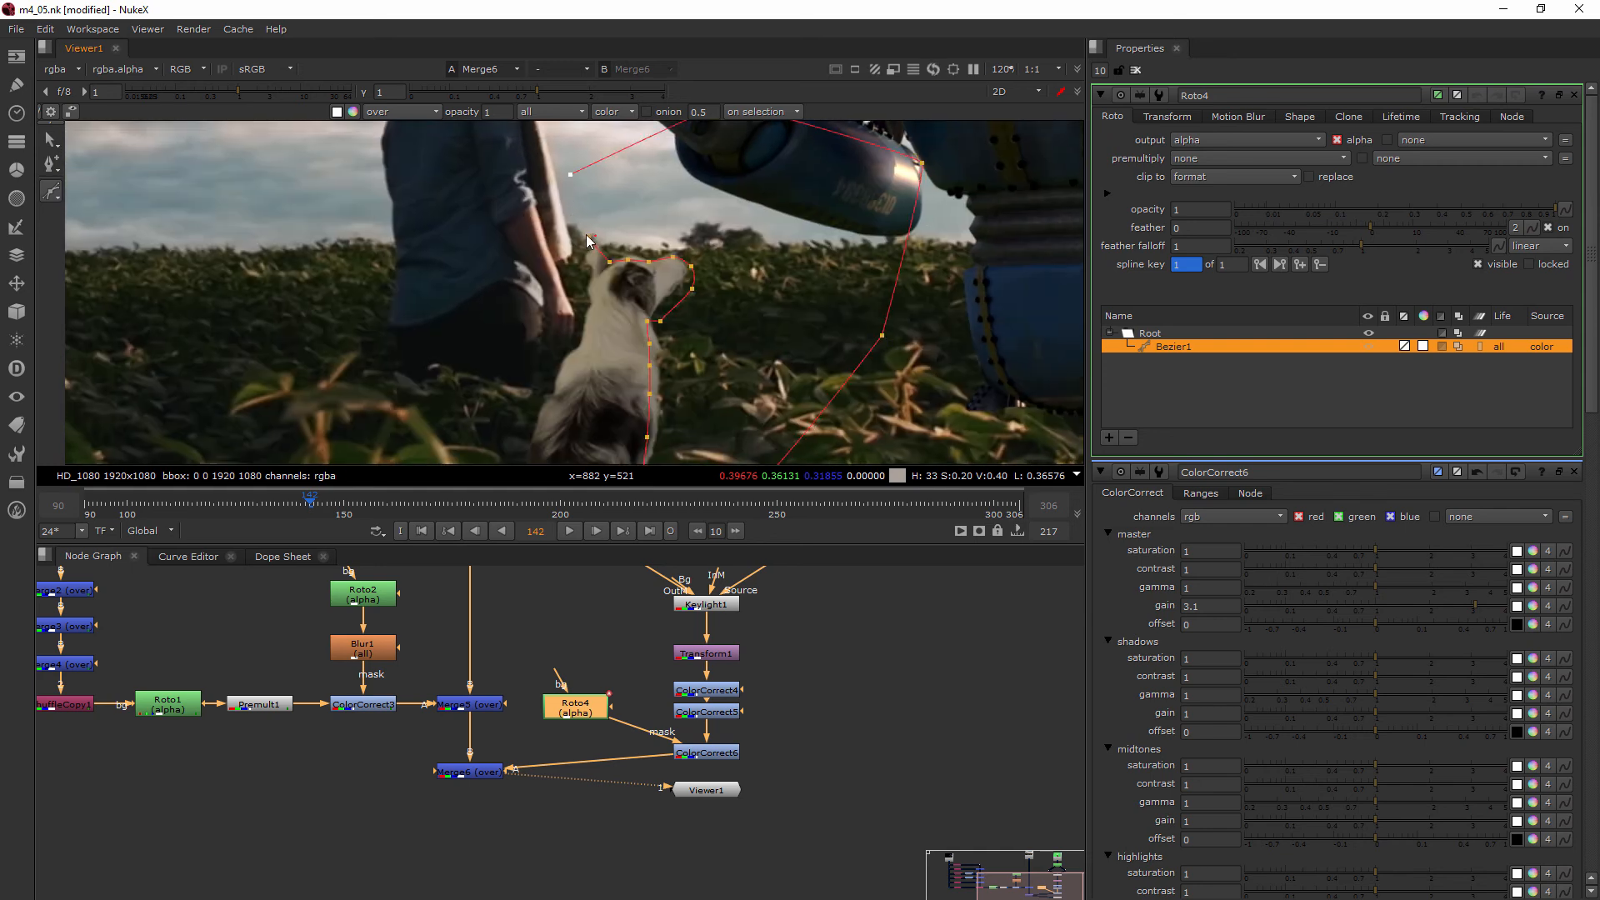
left_click(590, 239)
left_click(893, 370)
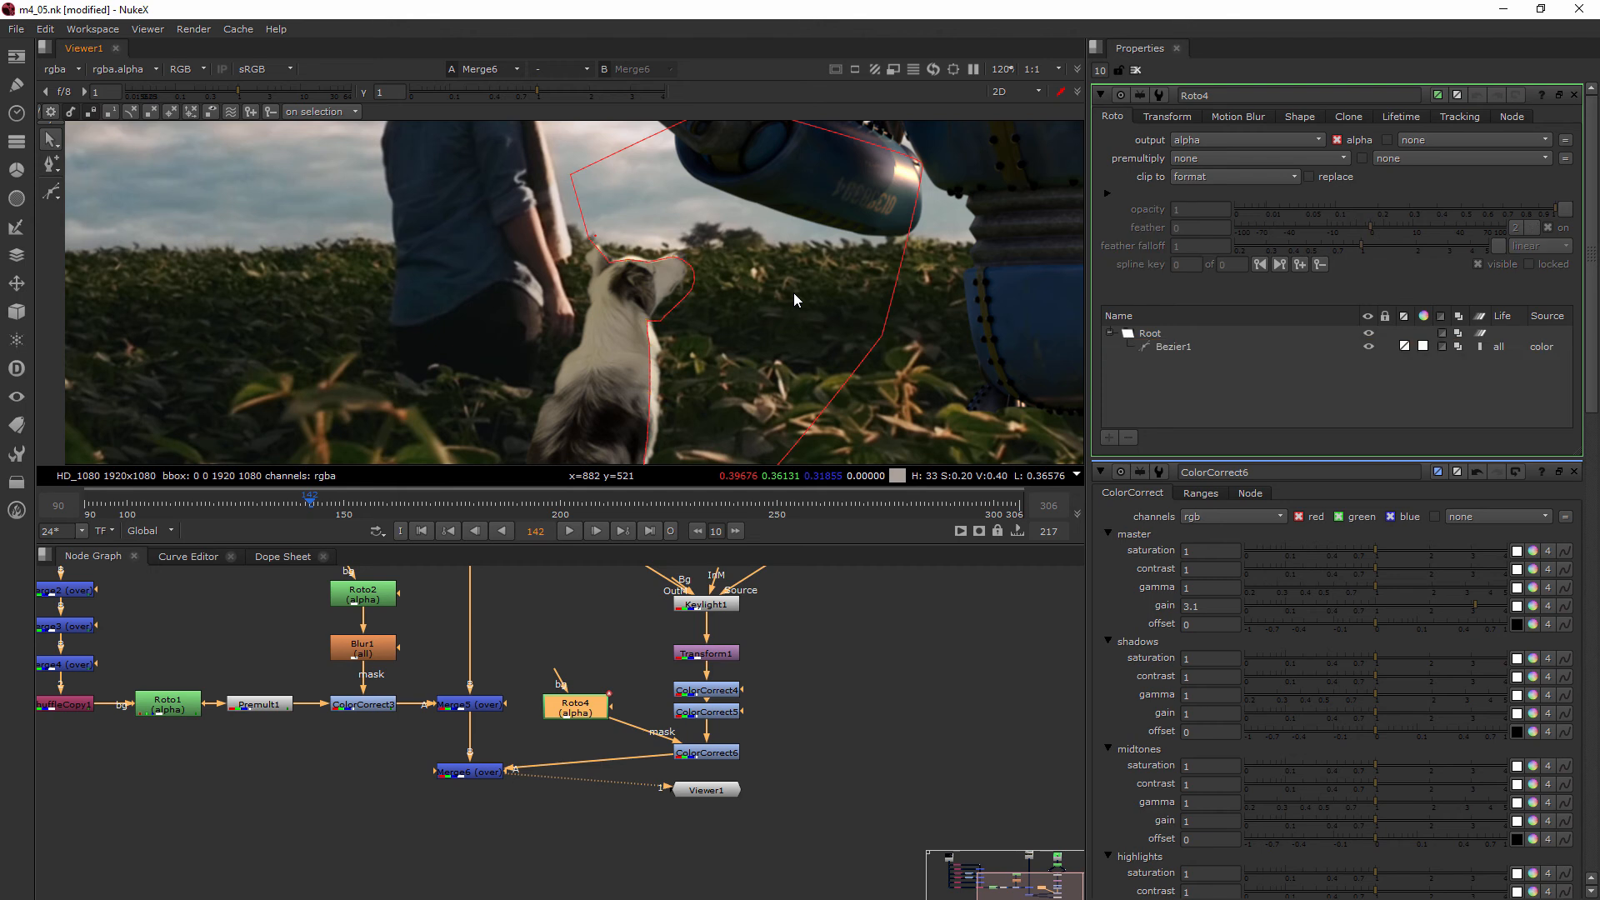
Refine the Bezier points along the dog's neck, head and ear, and set the shape's feather to 5.
scroll(666, 321, "up", 5)
left_click(617, 321)
mouse_move(608, 308)
left_mouse_down()
mouse_move(673, 282)
mouse_move(615, 313)
left_mouse_up()
left_click_drag(615, 385, 607, 388)
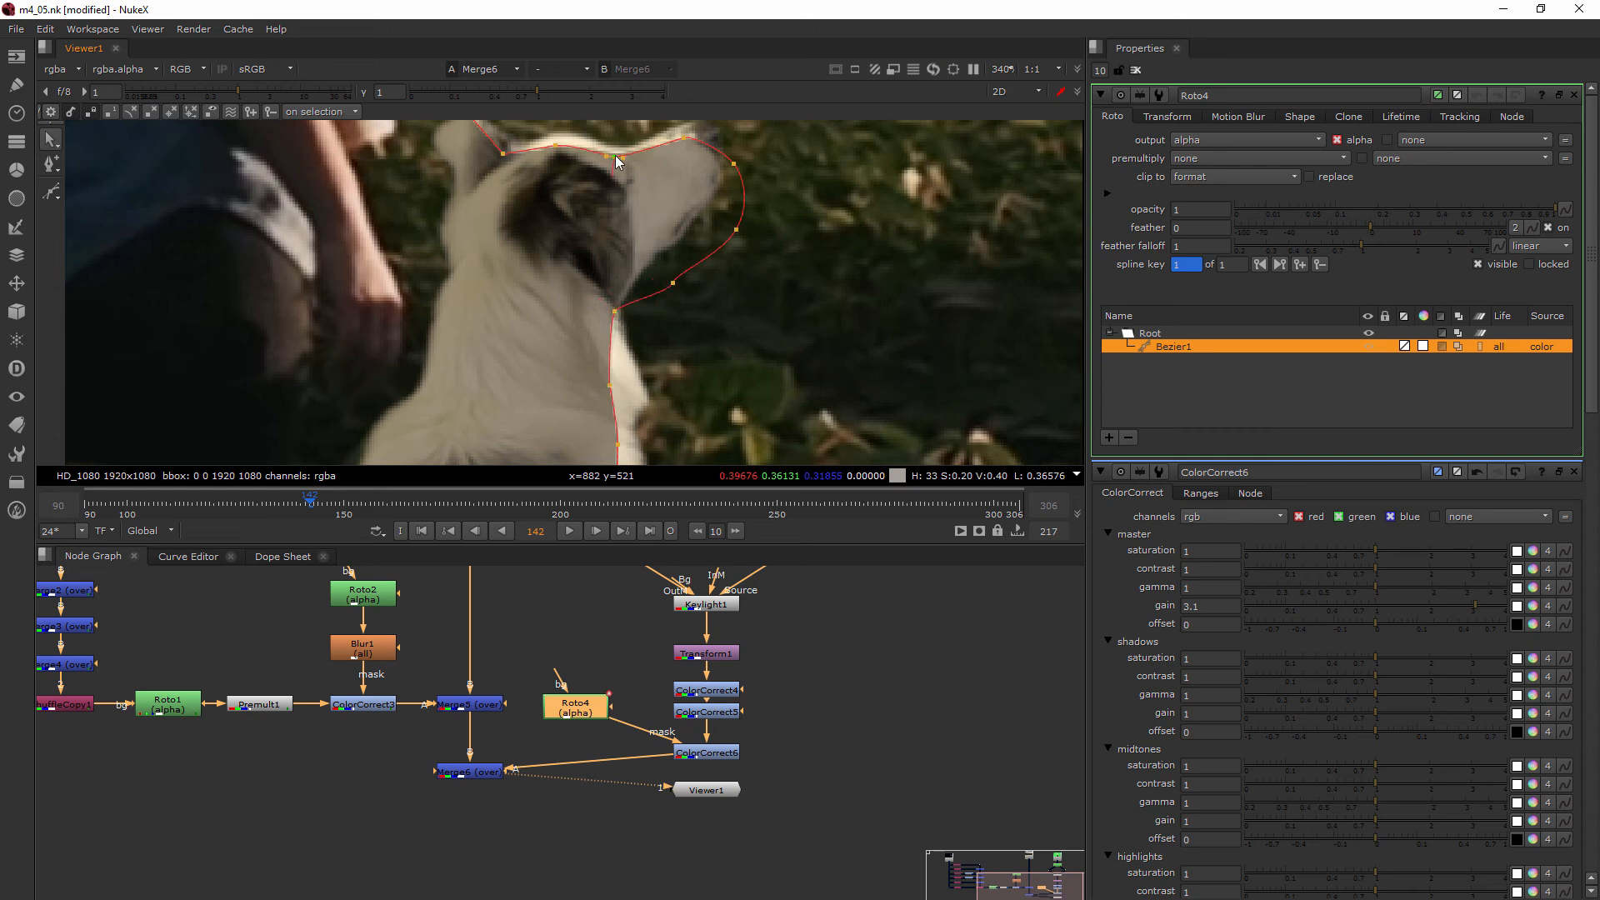
middle_click_drag(793, 162, 795, 218)
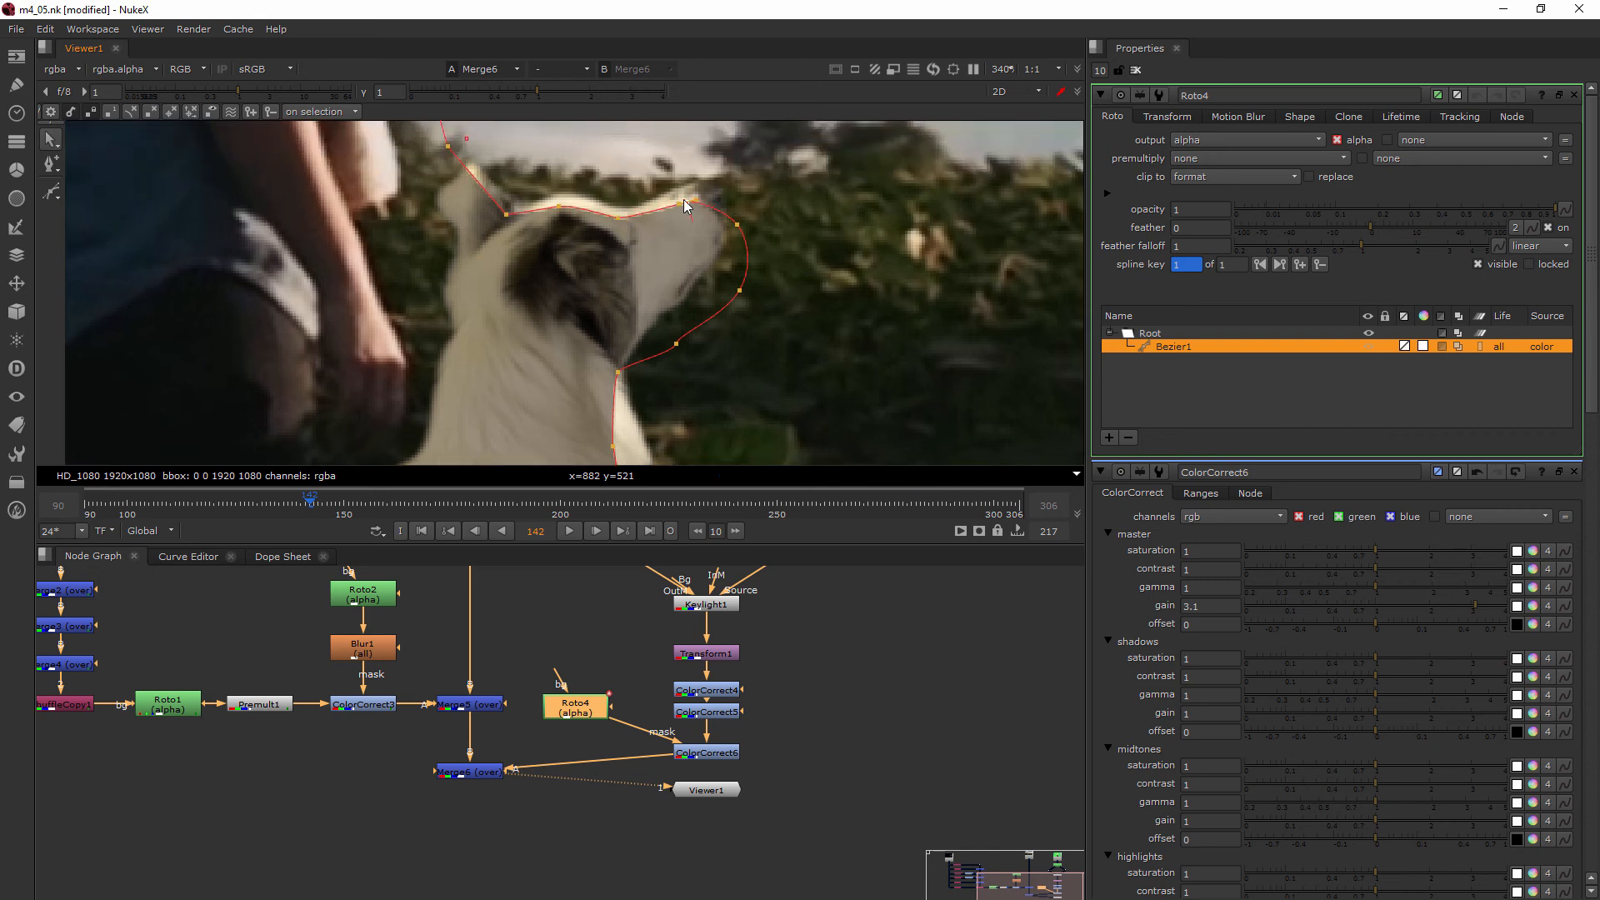
left_click_drag(617, 218, 617, 220)
left_click_drag(505, 214, 505, 217)
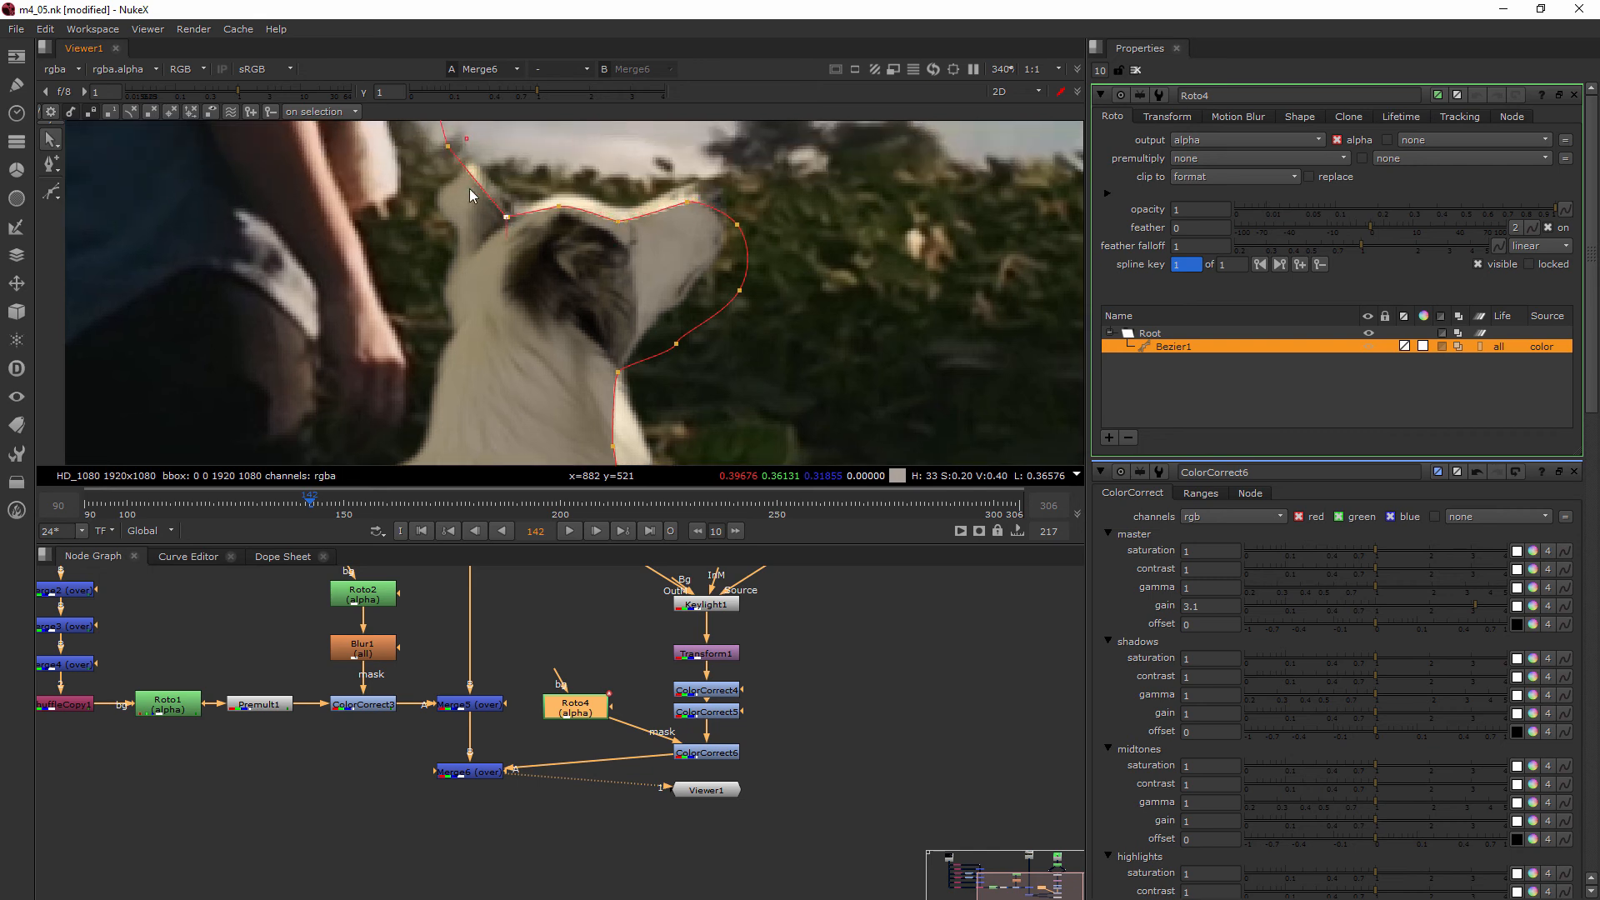
left_click_drag(448, 146, 445, 149)
mouse_move(1372, 227)
left_mouse_down()
mouse_move(1447, 230)
mouse_move(1398, 229)
left_mouse_up()
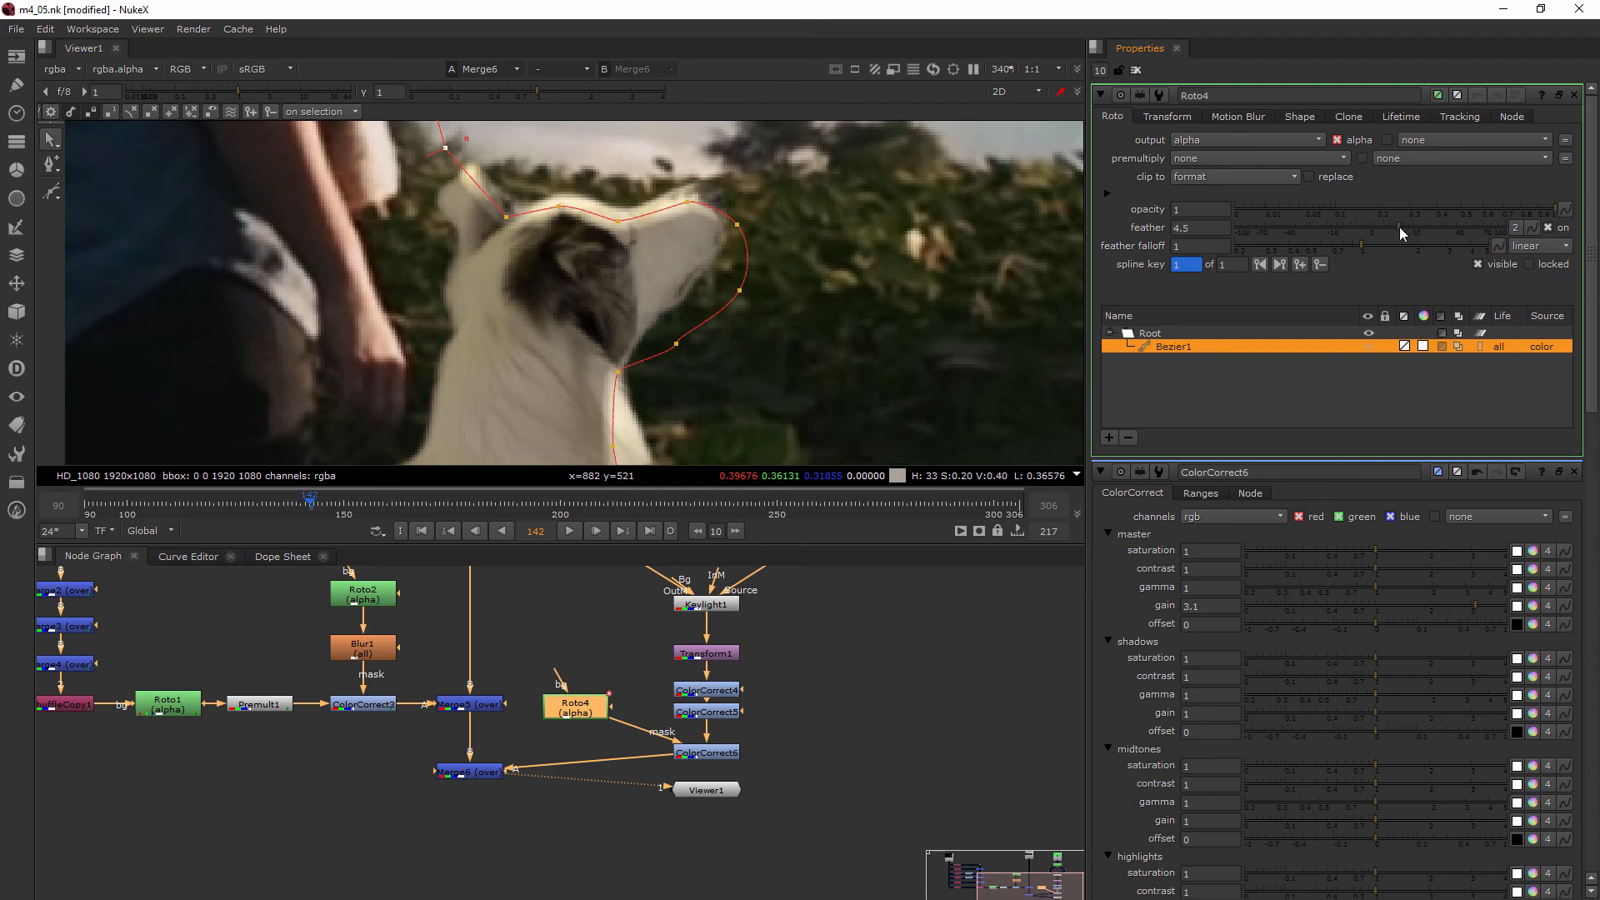
Insert a Blur node between Roto4 and the ColorCorrect6 mask, and tidy the graph with a dot and Viewer1 below the Merge.
left_click(863, 673)
key("Tab")
type("blur")
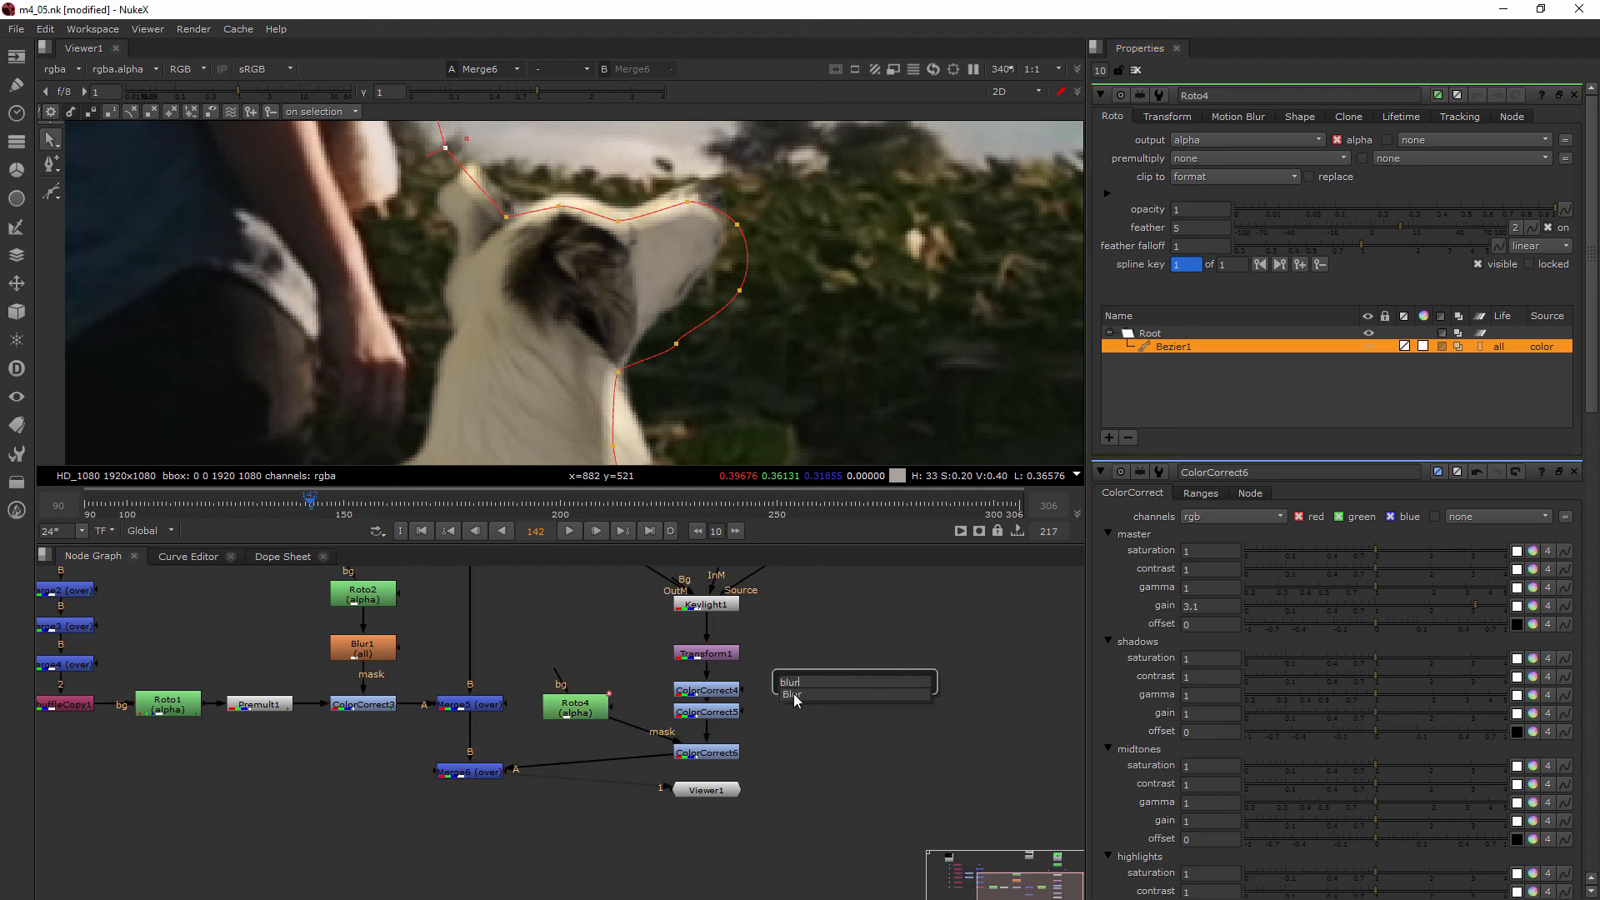
left_click(791, 695)
left_click_drag(869, 684, 594, 742)
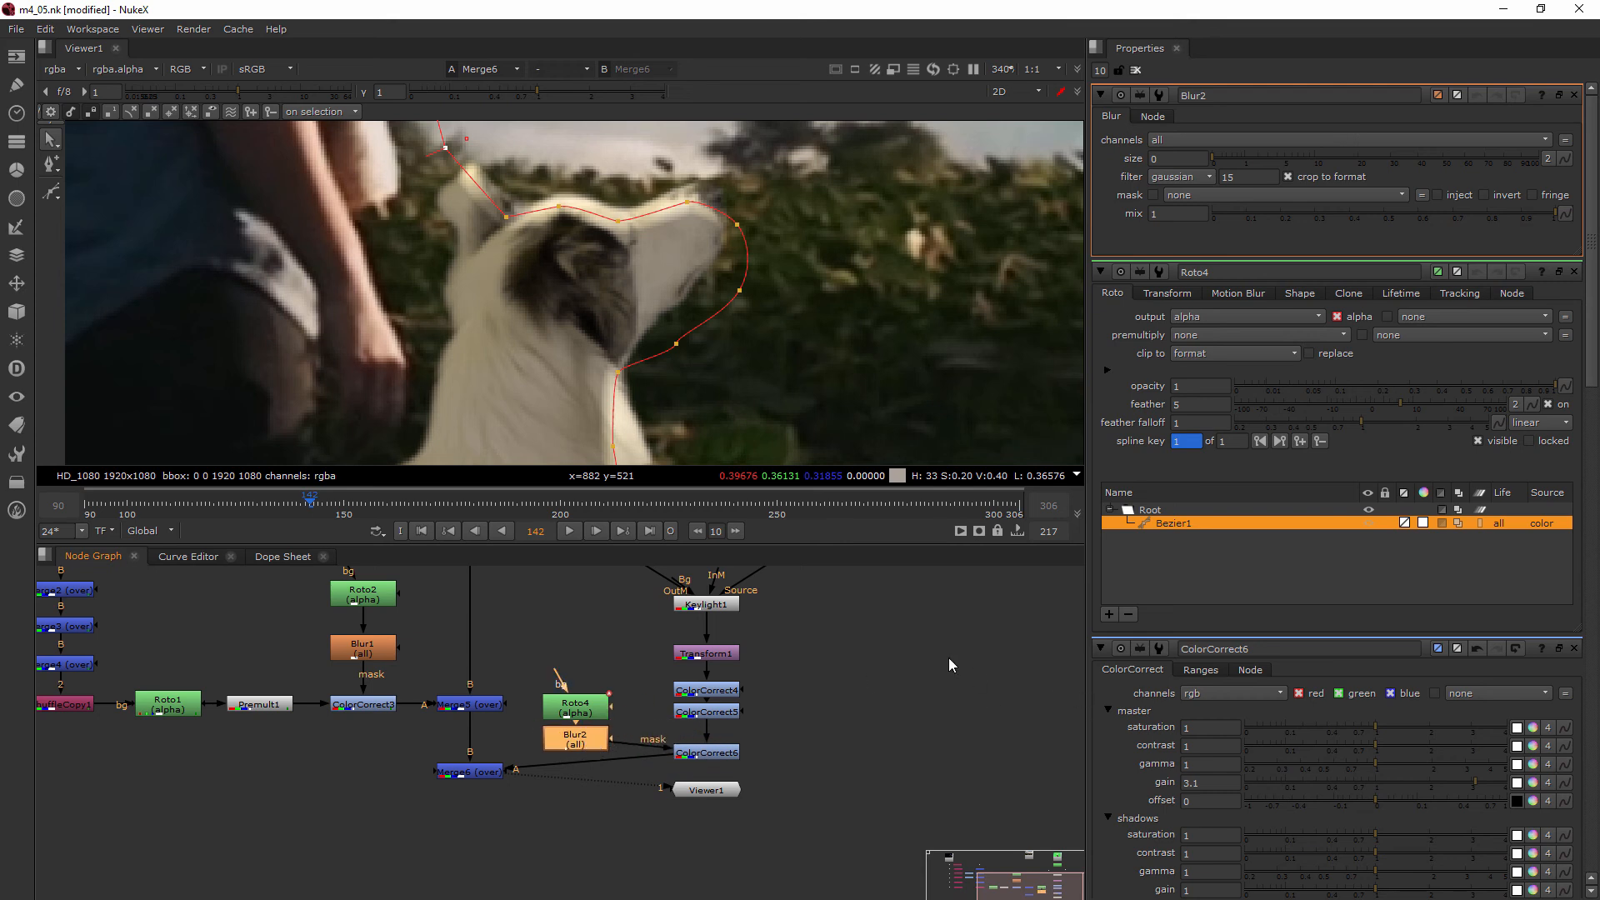
left_click_drag(701, 754, 702, 740)
left_click_drag(588, 755, 481, 871, "ctrl")
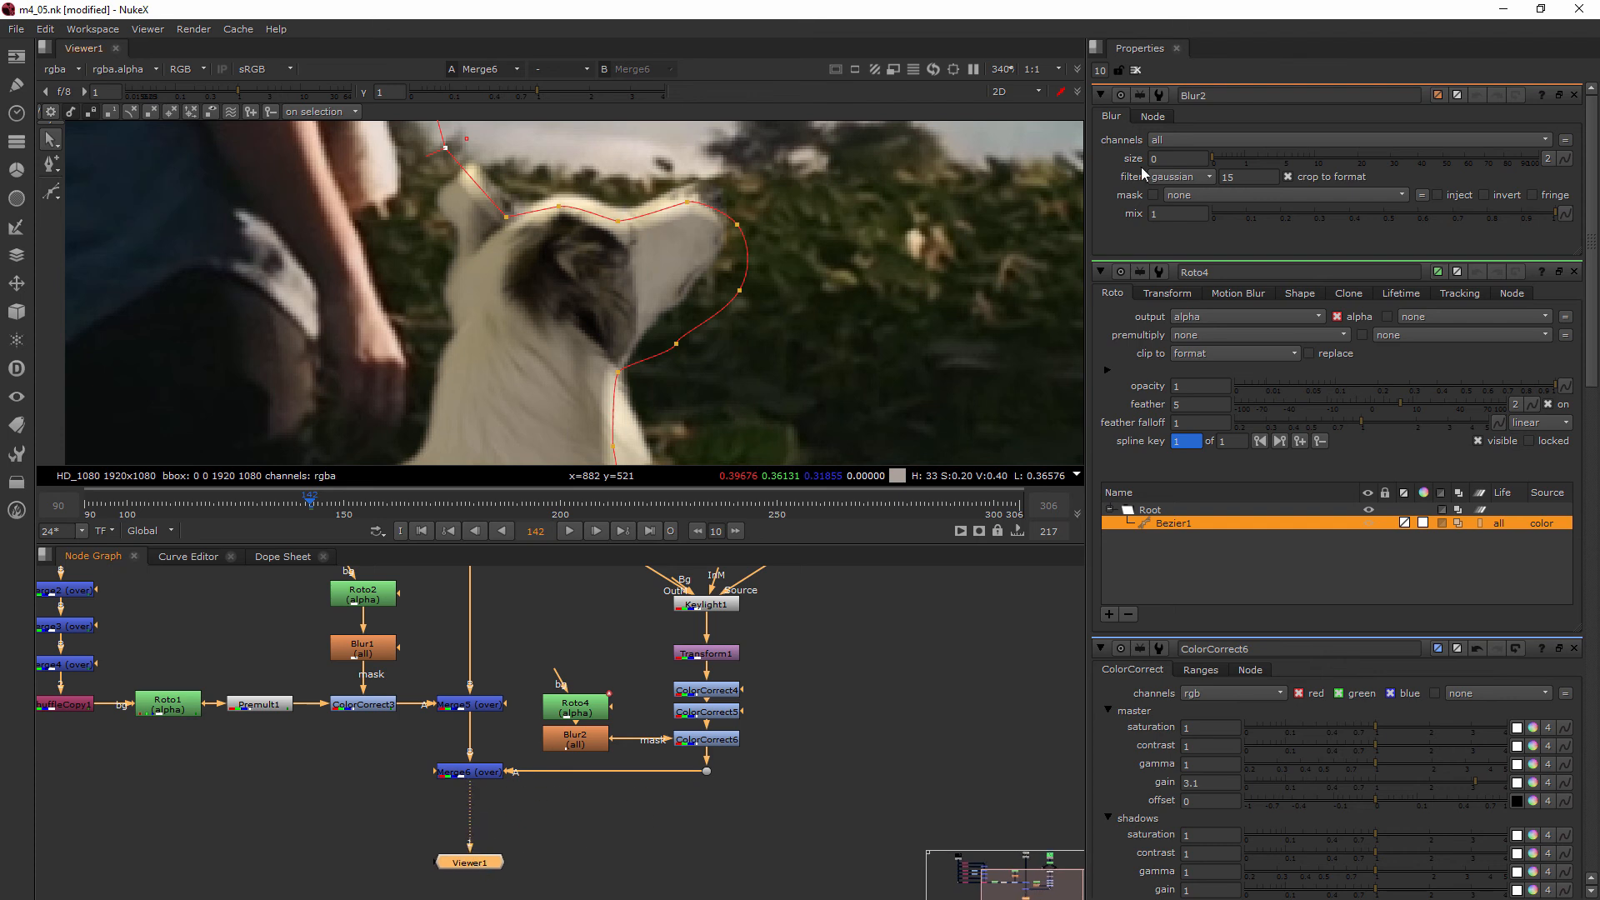
Soften the rim mask with a Blur2 size of 7.4 and raise the ColorCorrect6 master gain to 5.
left_click(1223, 164)
left_click_drag(1222, 164, 1304, 175)
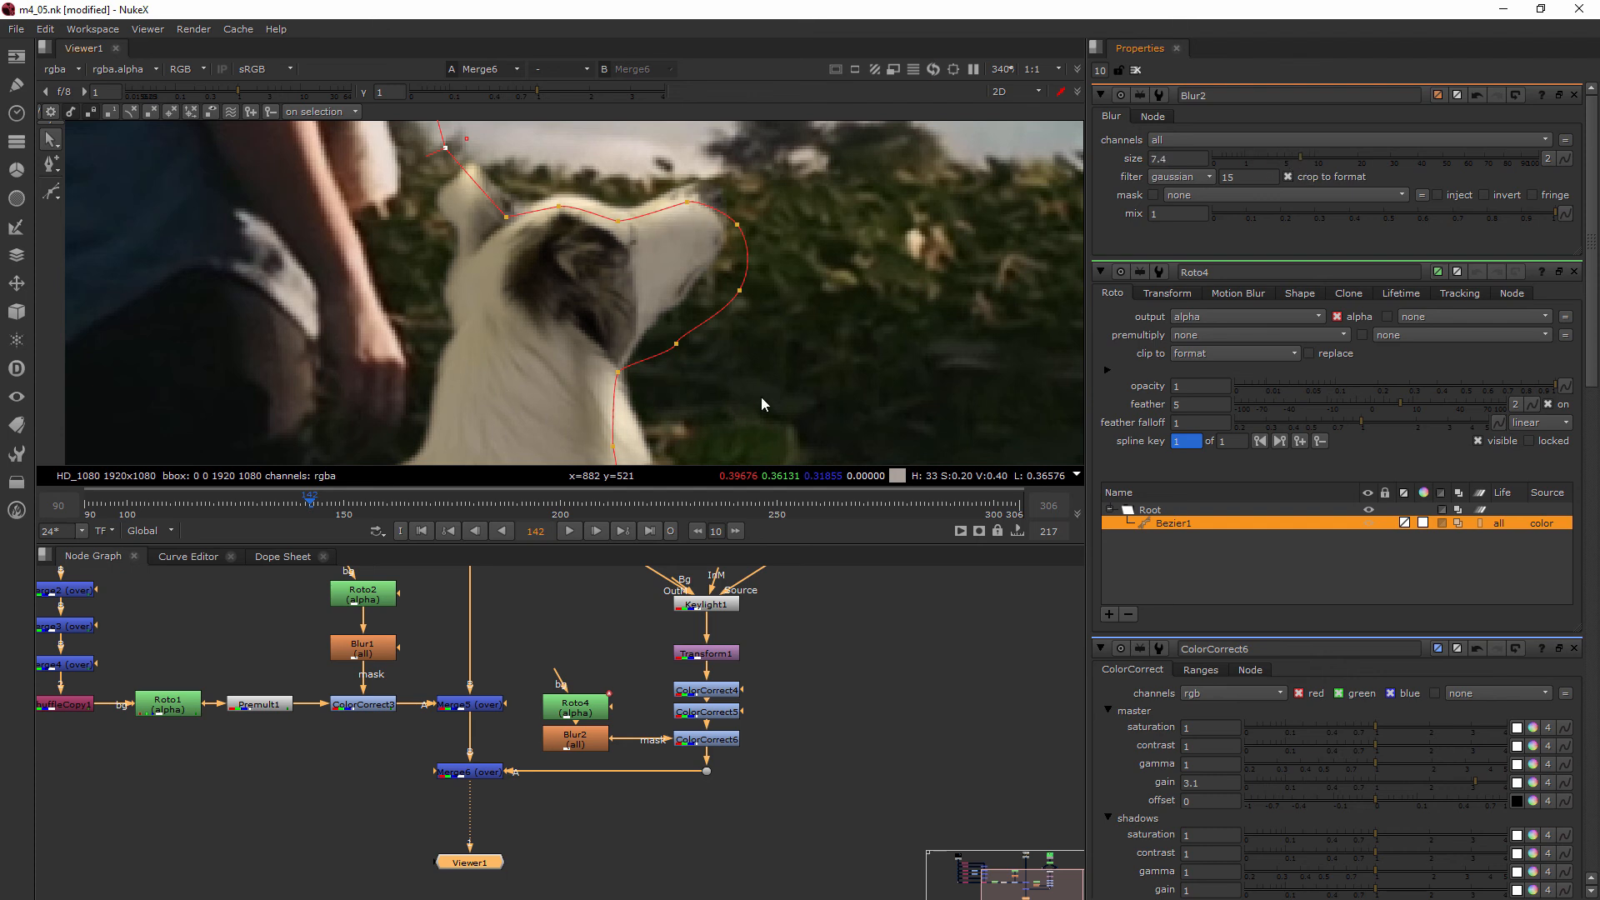
scroll(1273, 603, "down", 3)
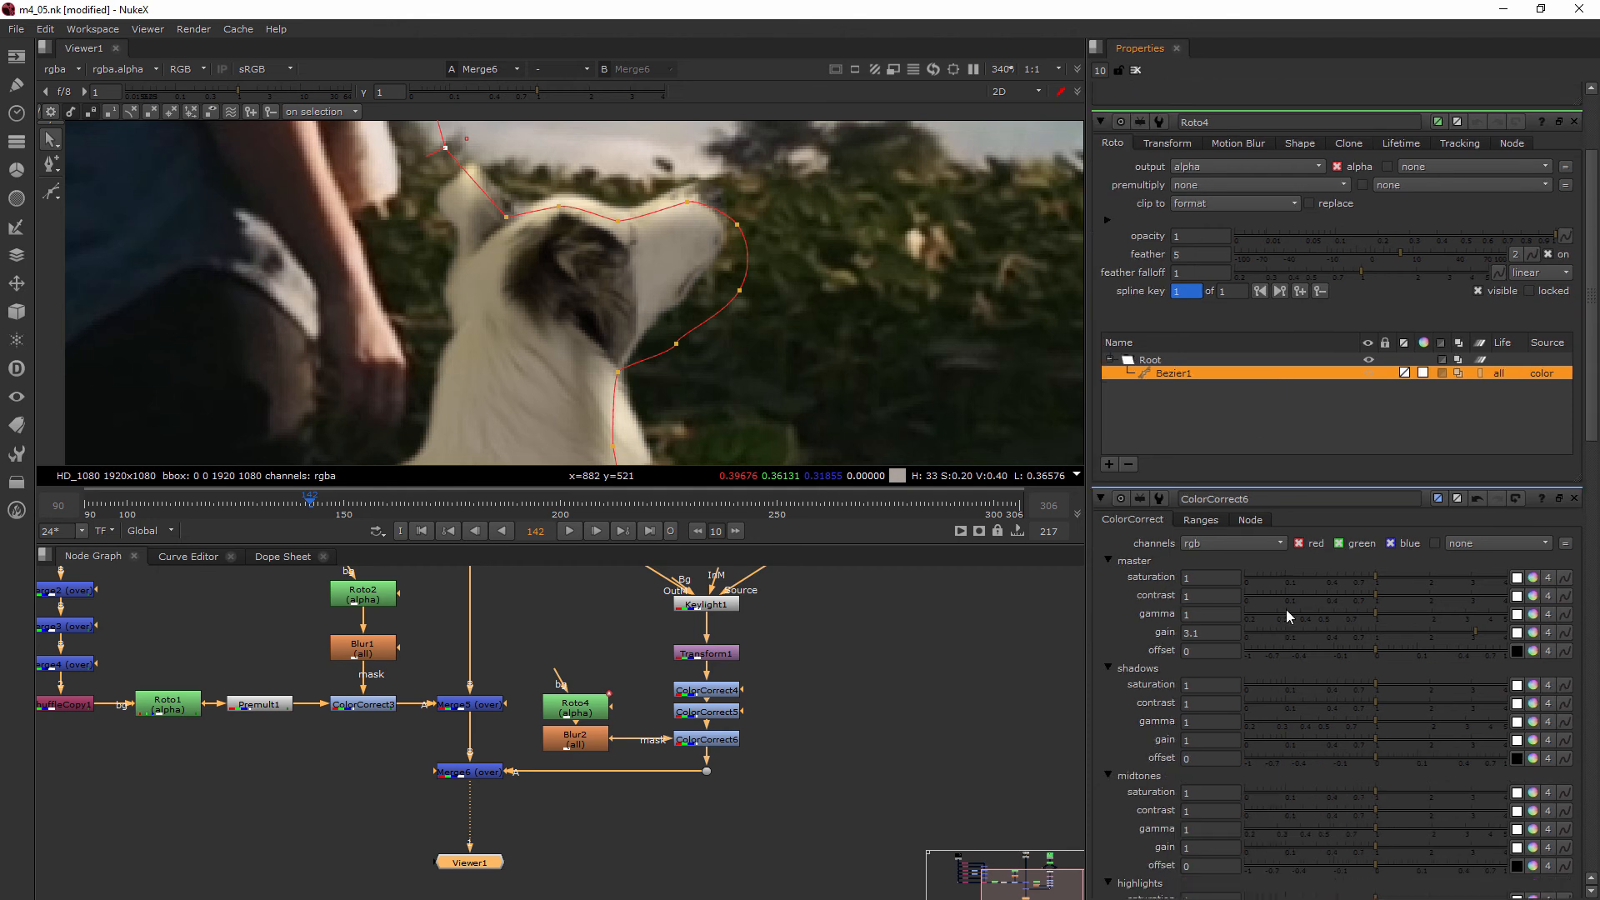
left_click(1484, 633)
left_click(1489, 634)
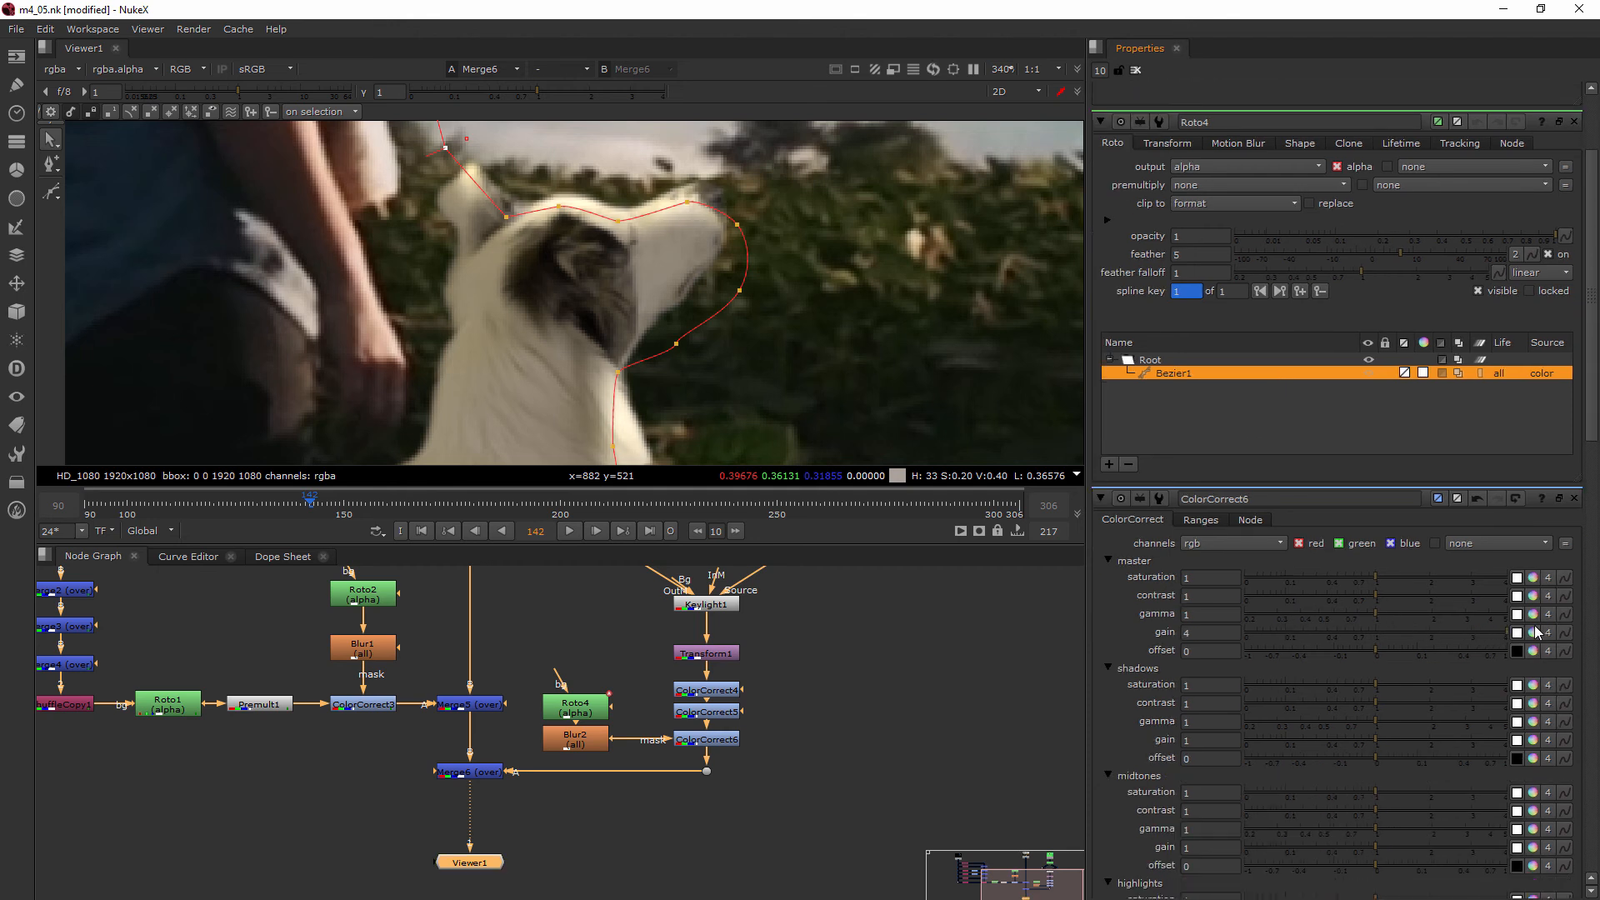
double_click(1202, 635)
type("5")
left_click(1001, 693)
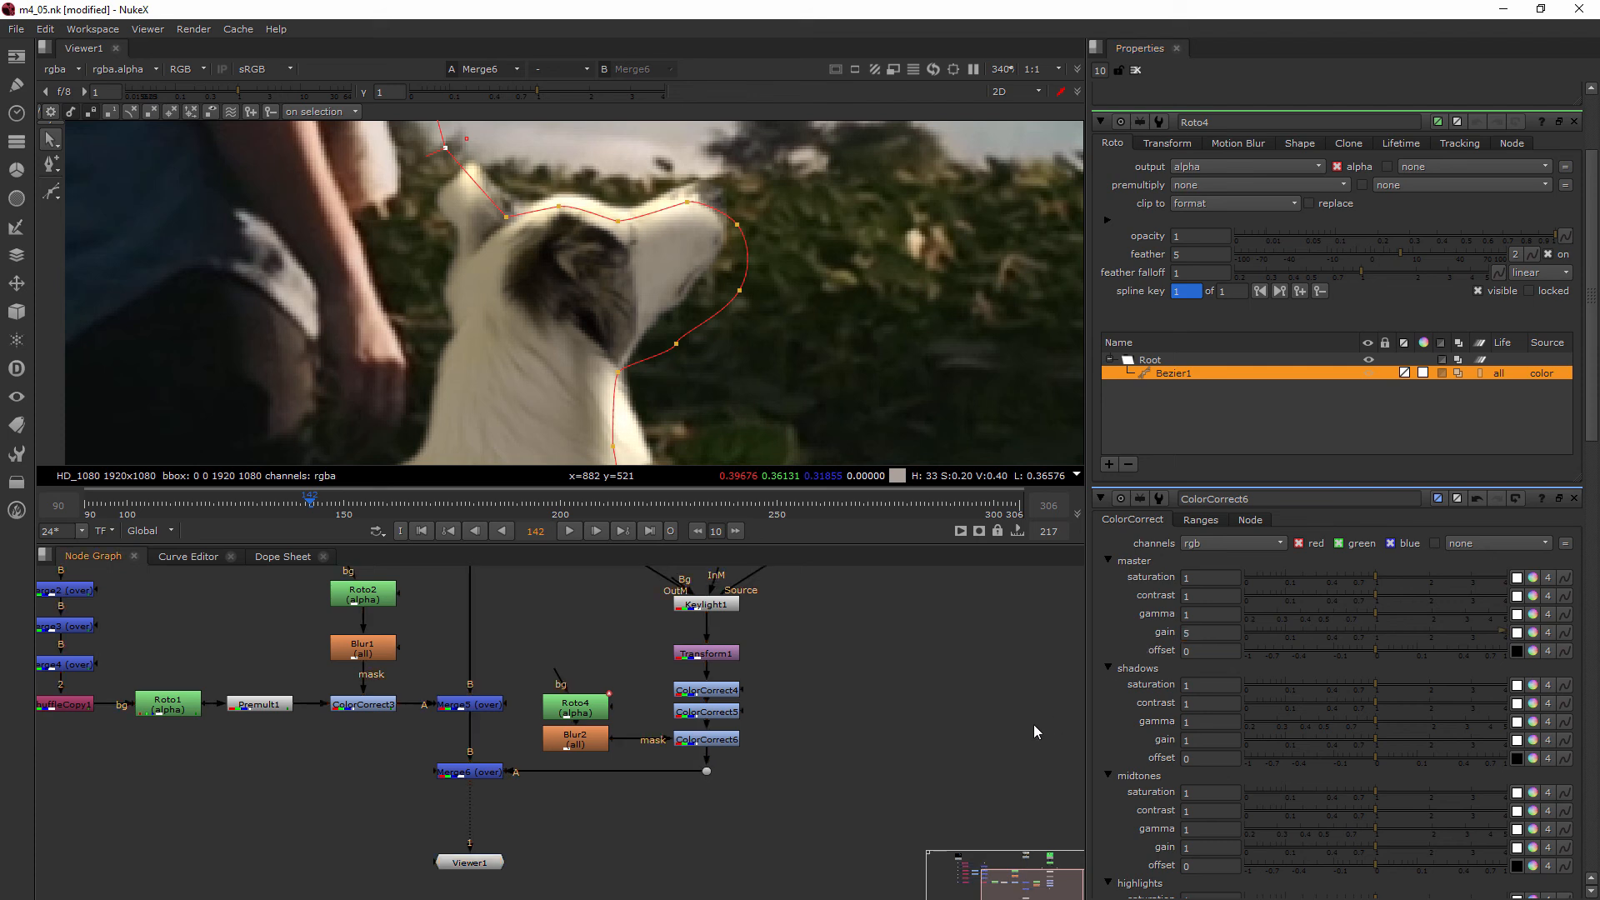
Close all open node properties and examine the dog's rim light against the woman and robot in the full frame.
left_click(1134, 71)
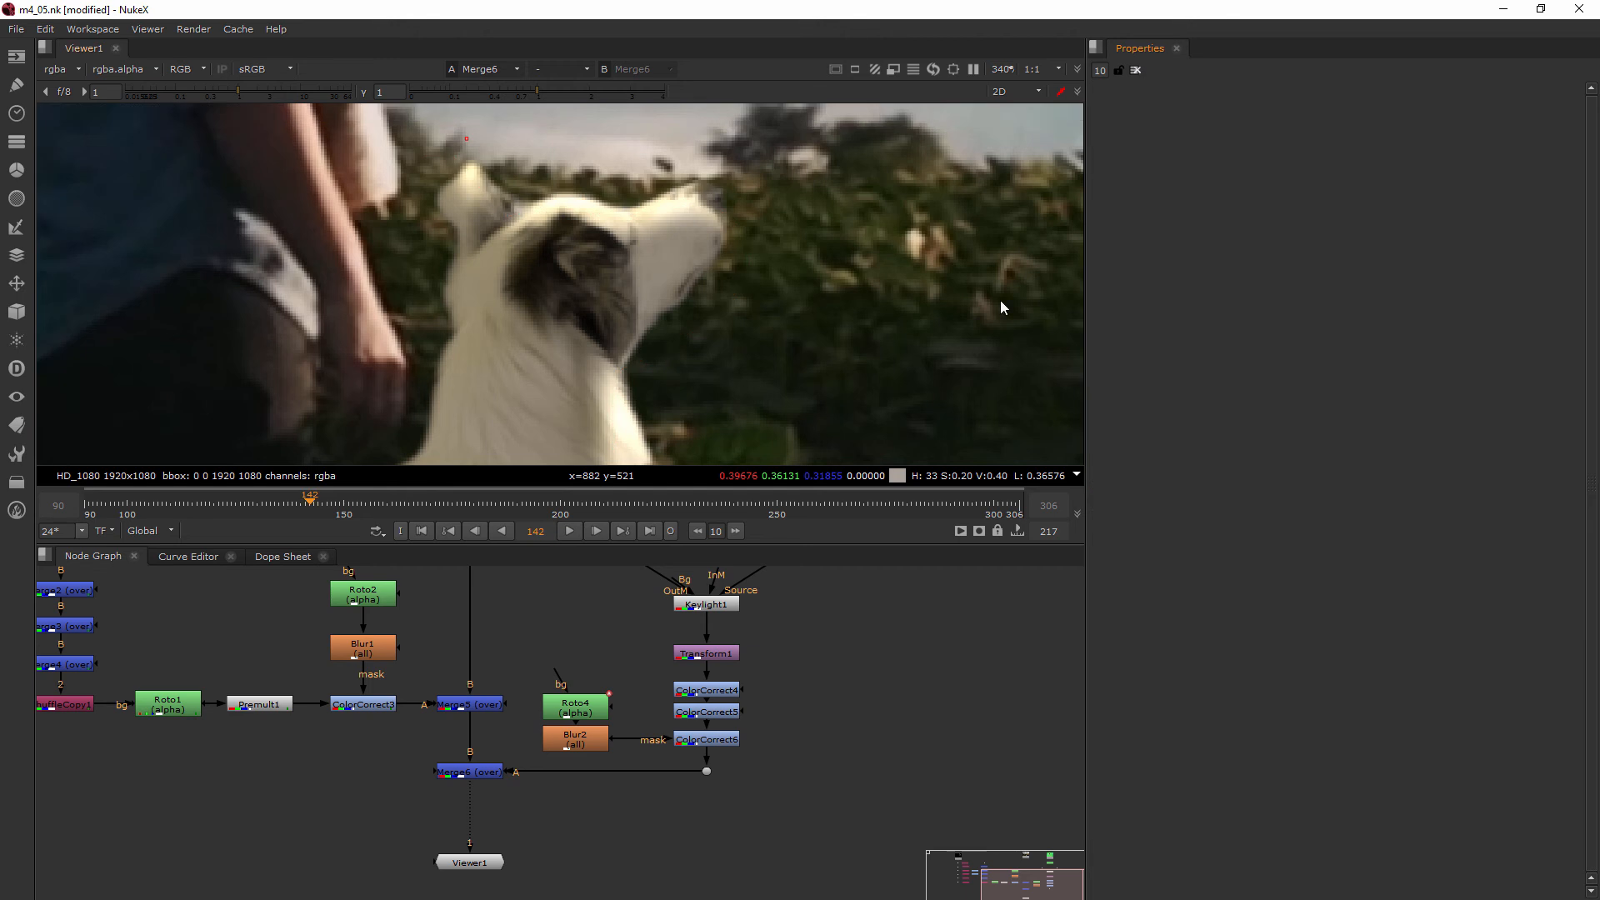
scroll(877, 400, "down", 6)
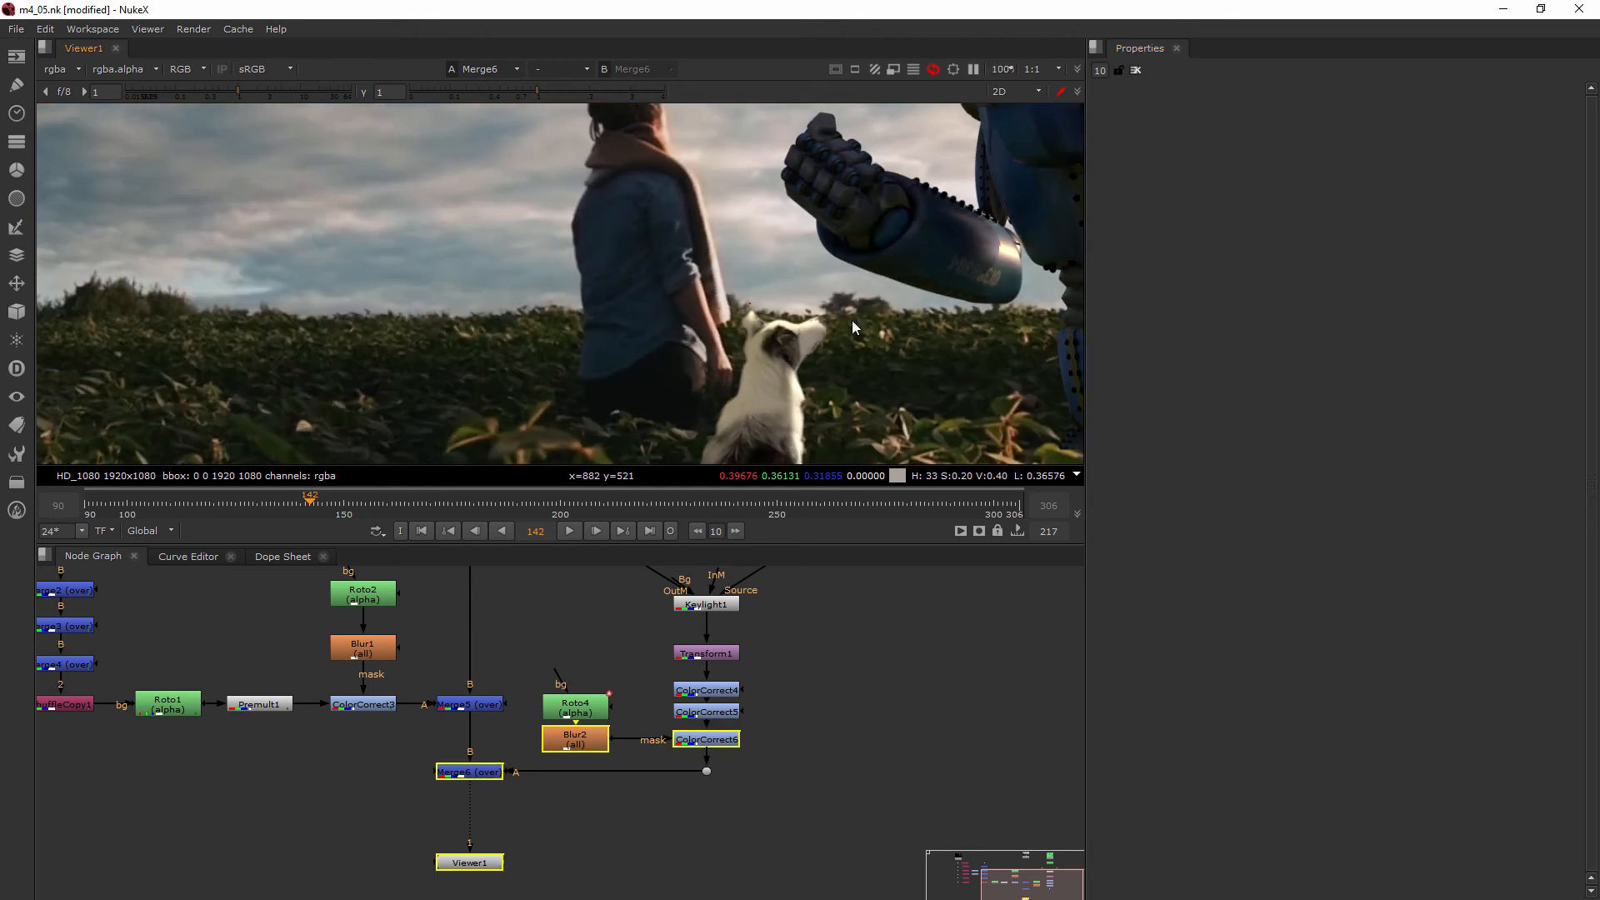
scroll(653, 215, "down", 5)
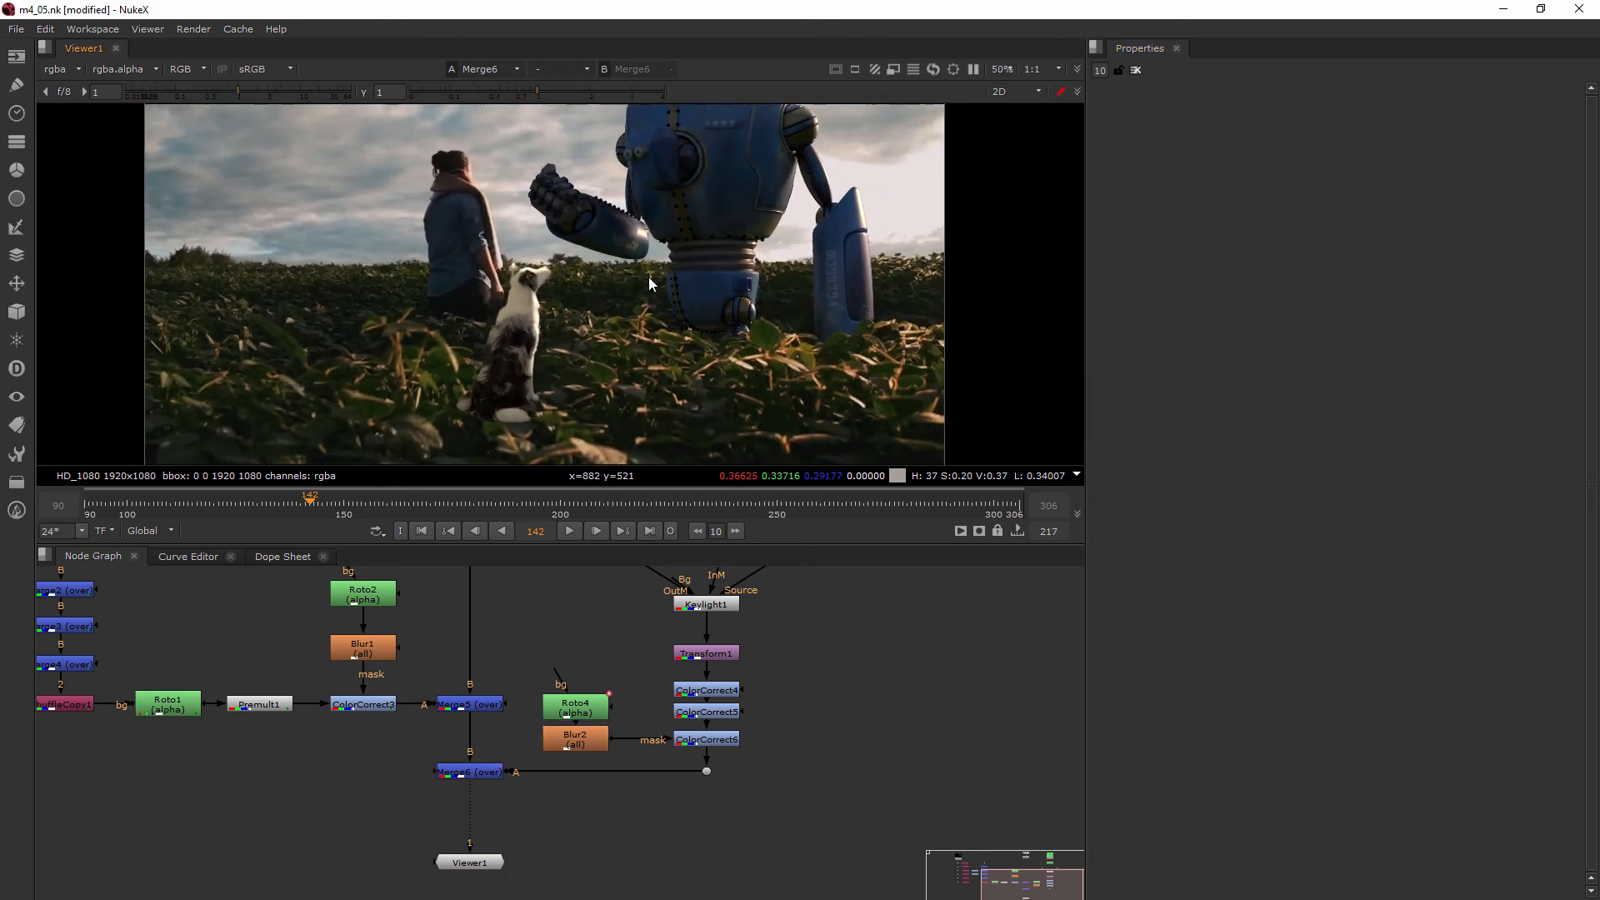
middle_click_drag(651, 278, 607, 303)
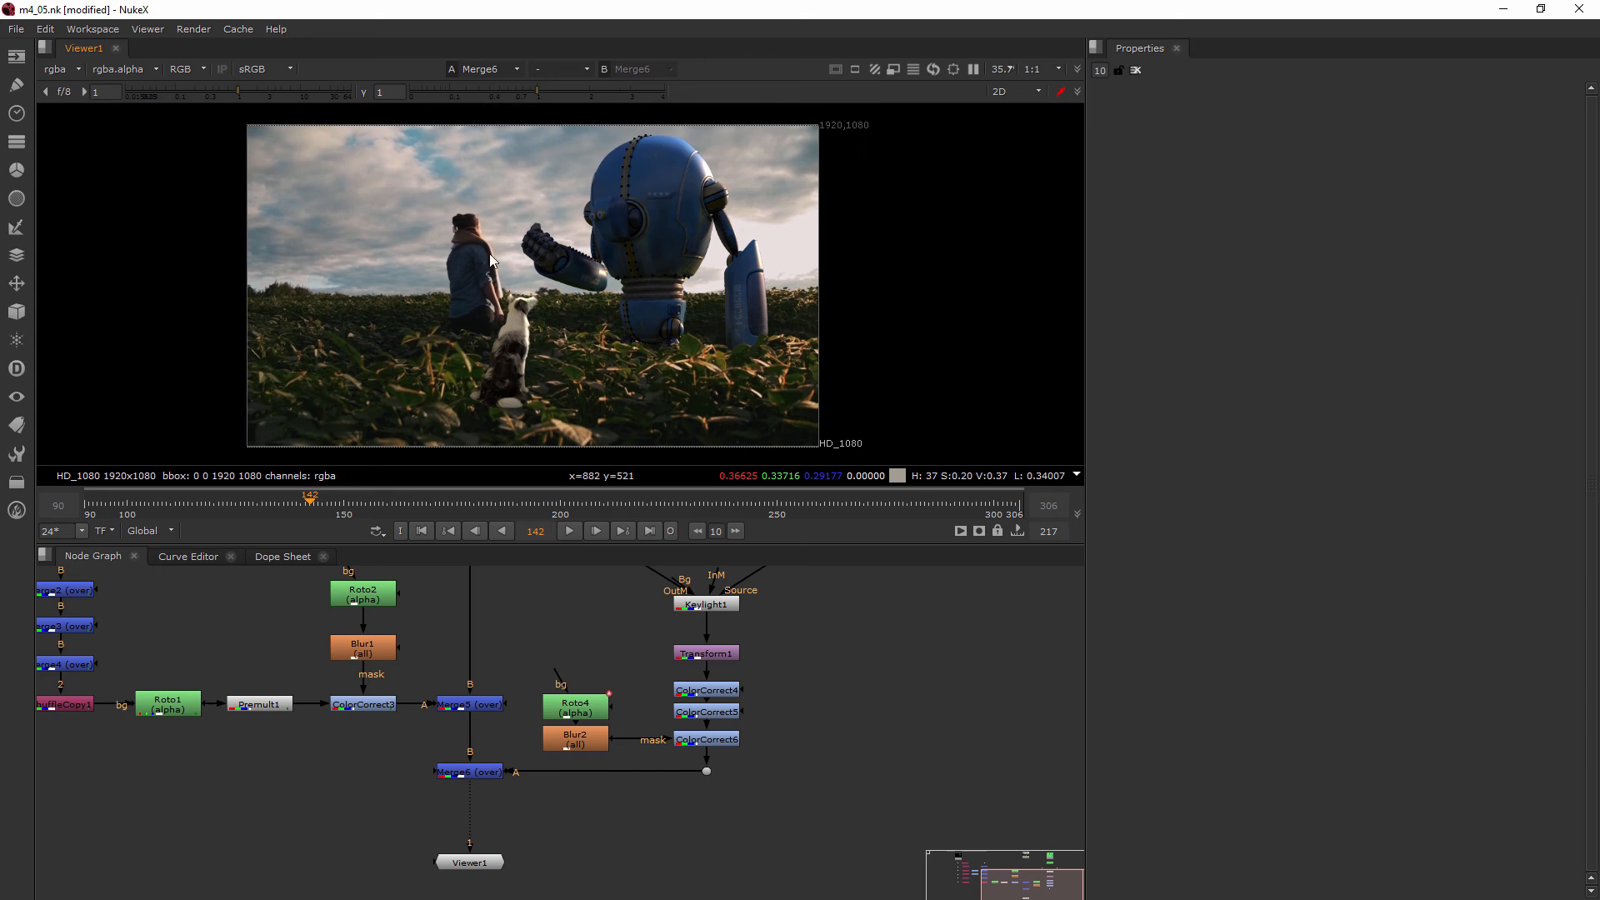
Open Roto4 and shift the Bezier1 points along the dog's chest slightly outward at frame 142 to narrow the rim light.
scroll(587, 375, "up", 5)
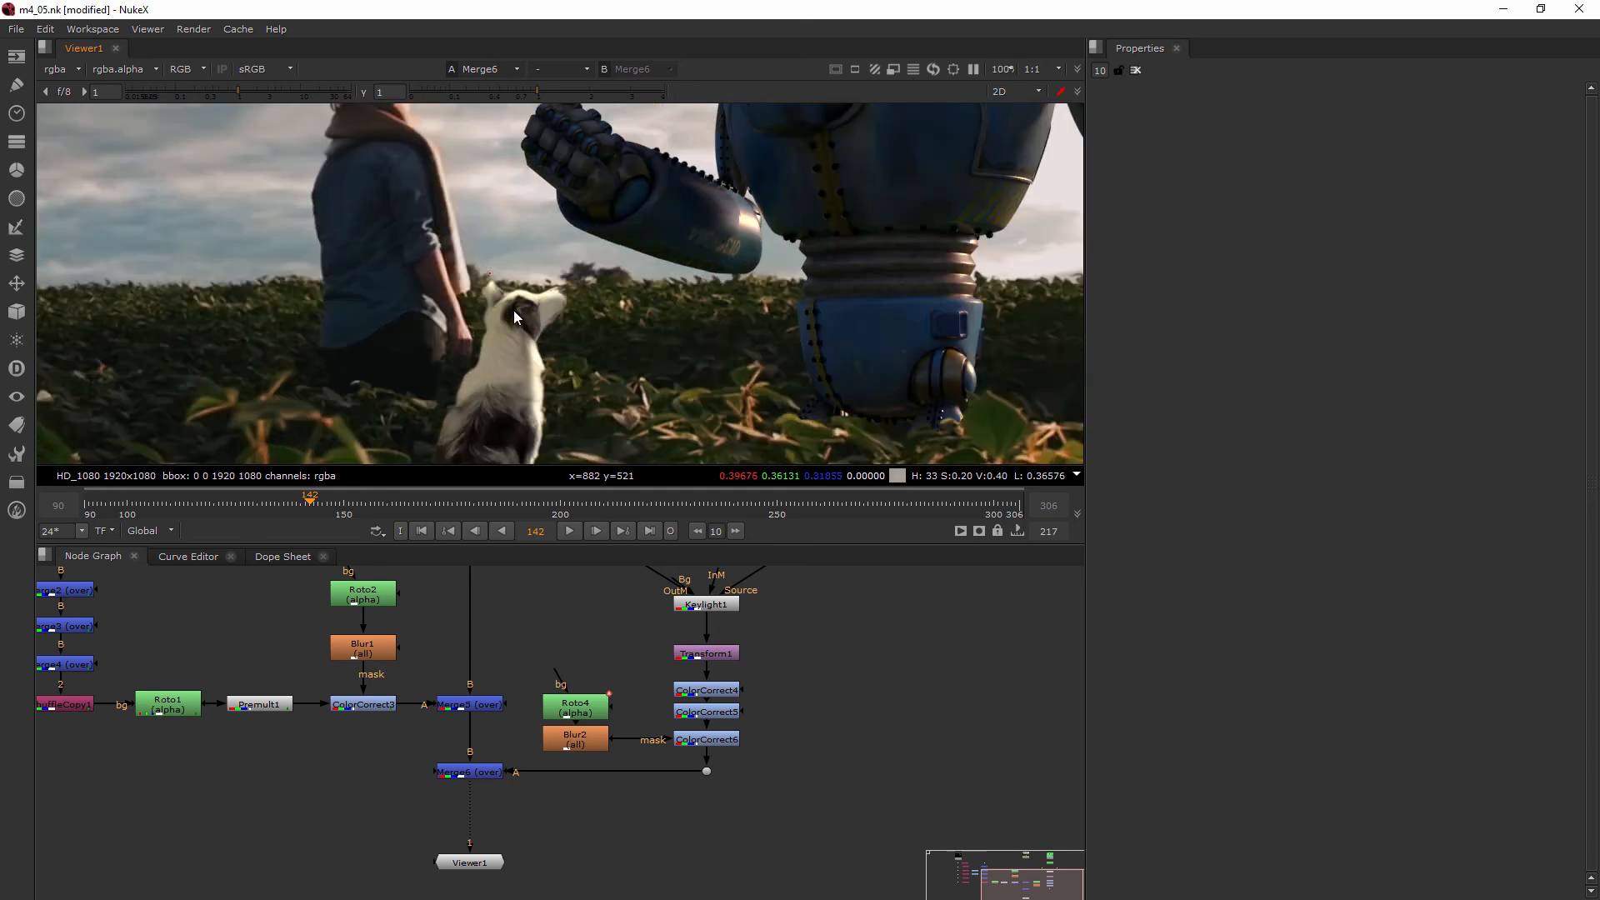
scroll(472, 323, "up", 3)
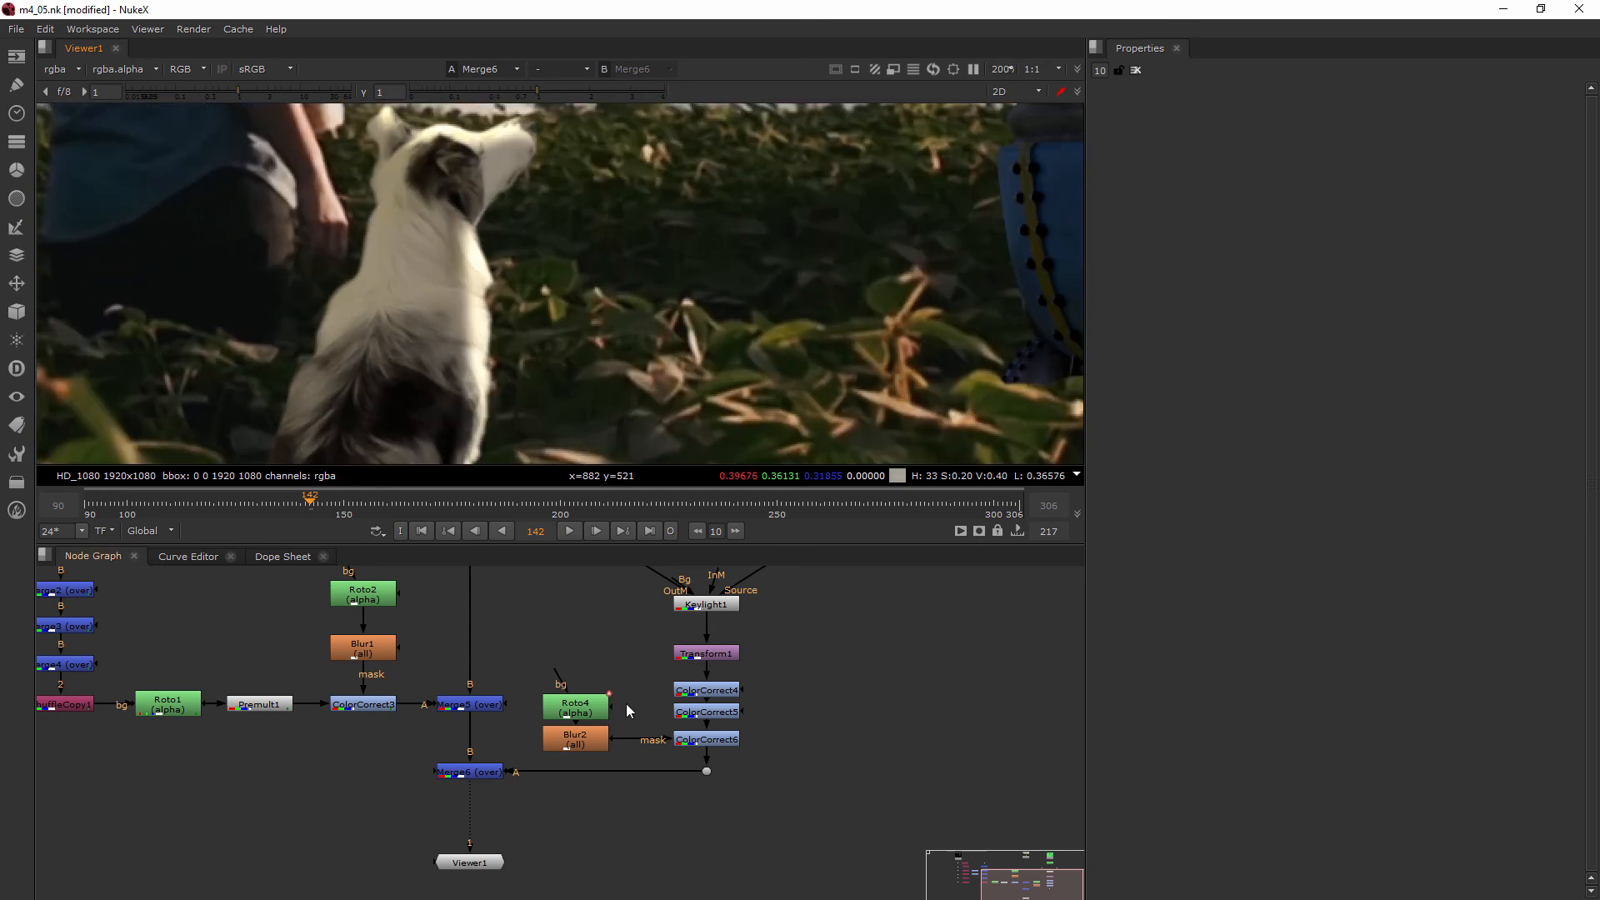
double_click(575, 707)
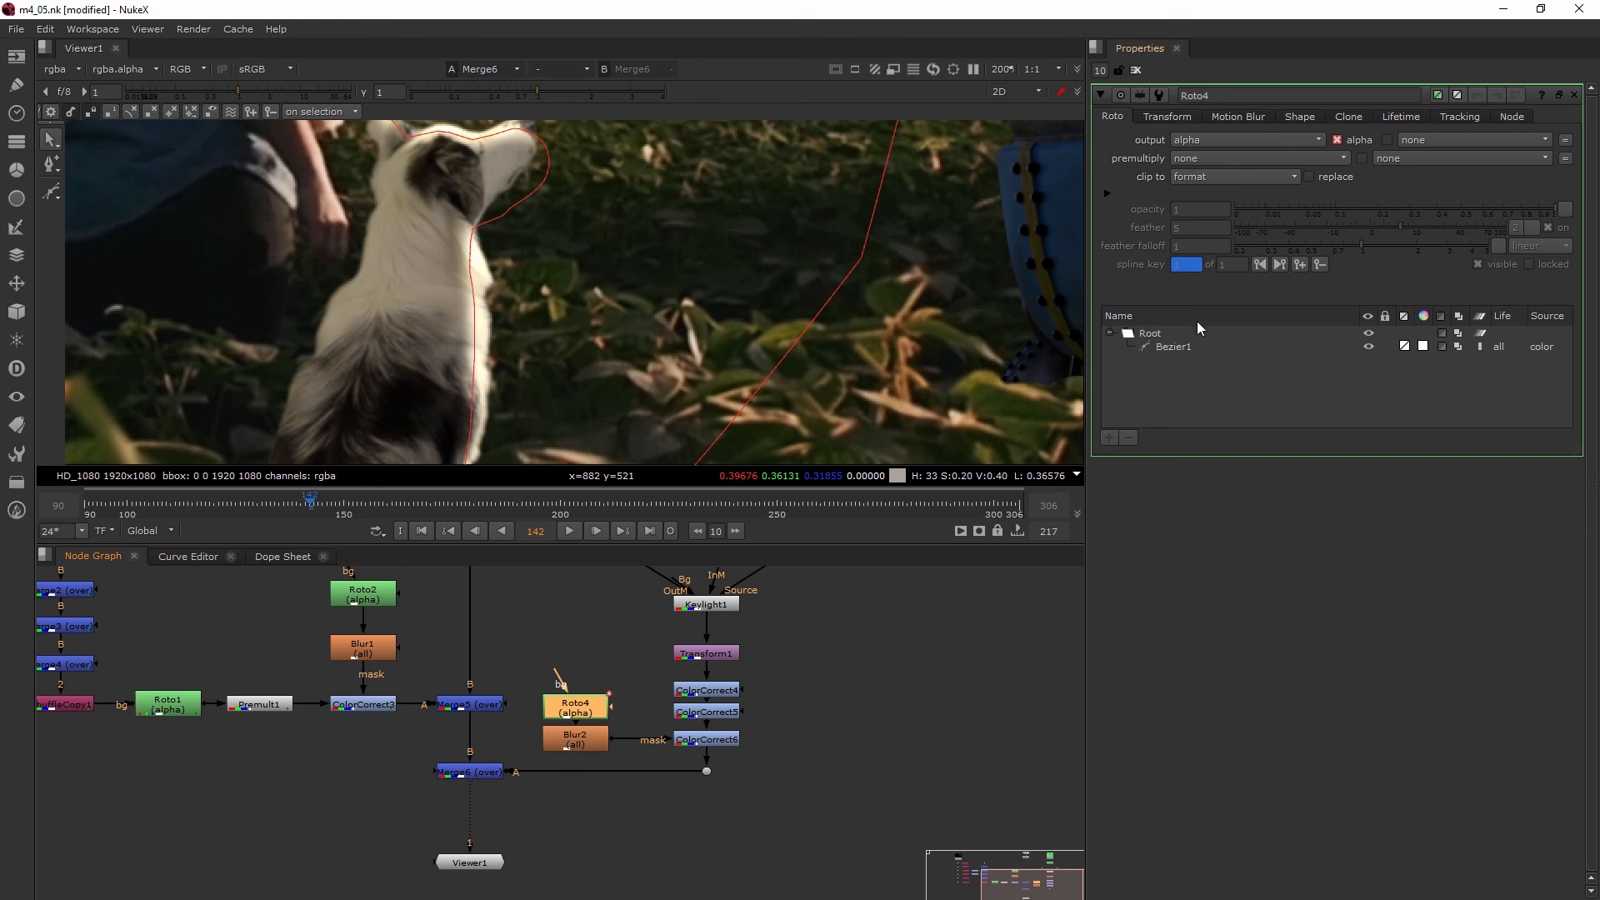
left_click(1170, 346)
left_click_drag(434, 254, 499, 406)
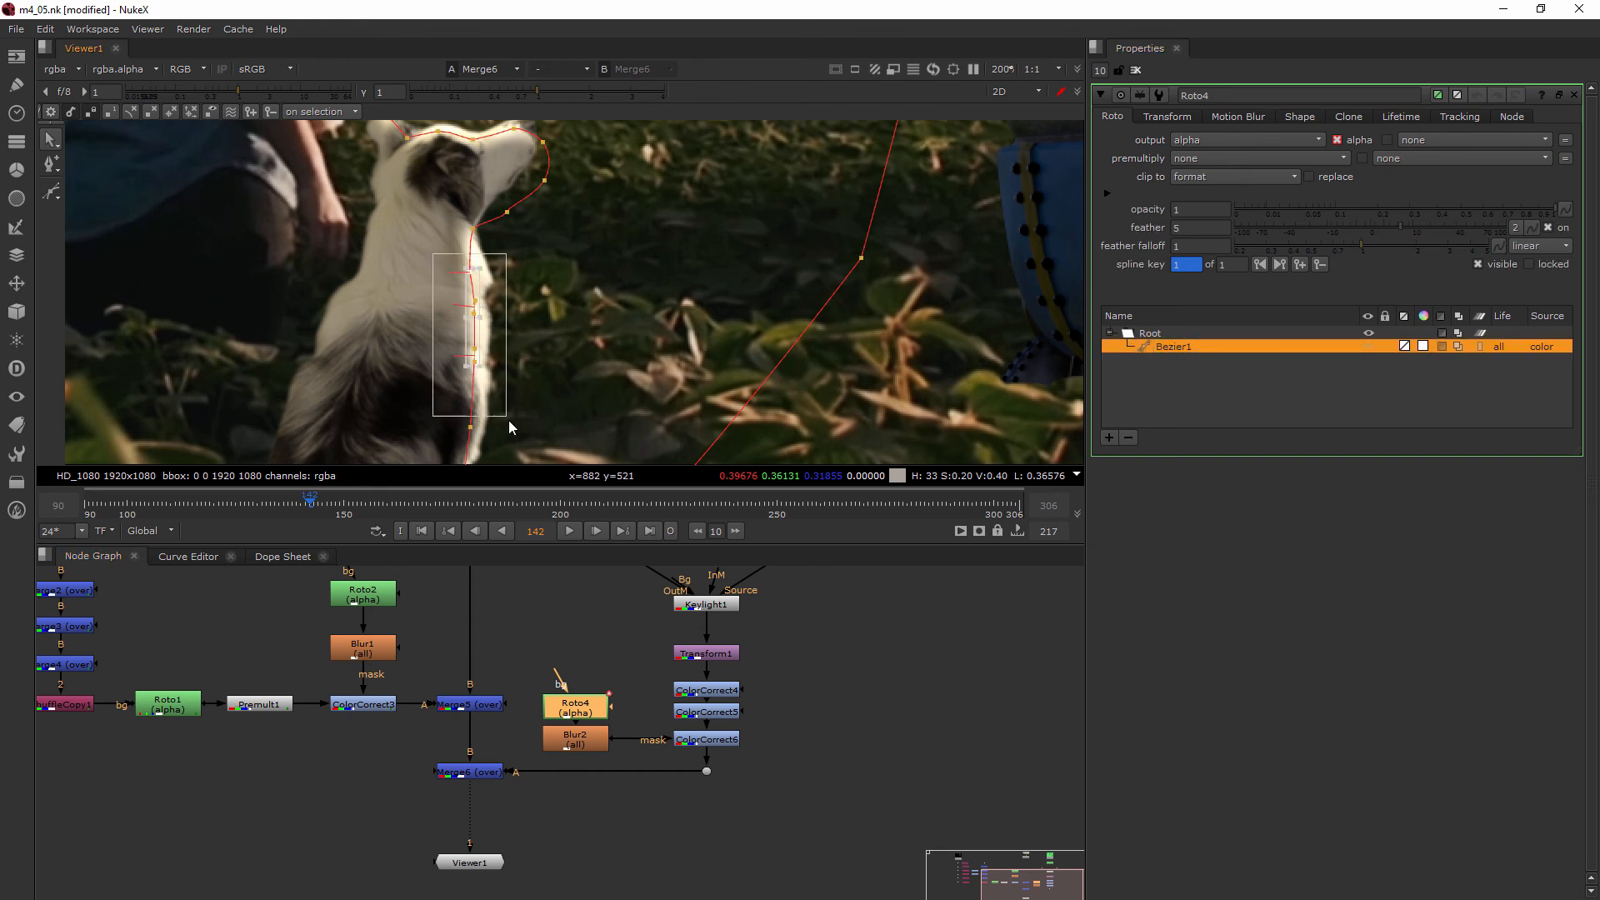
left_click_drag(475, 329, 482, 330)
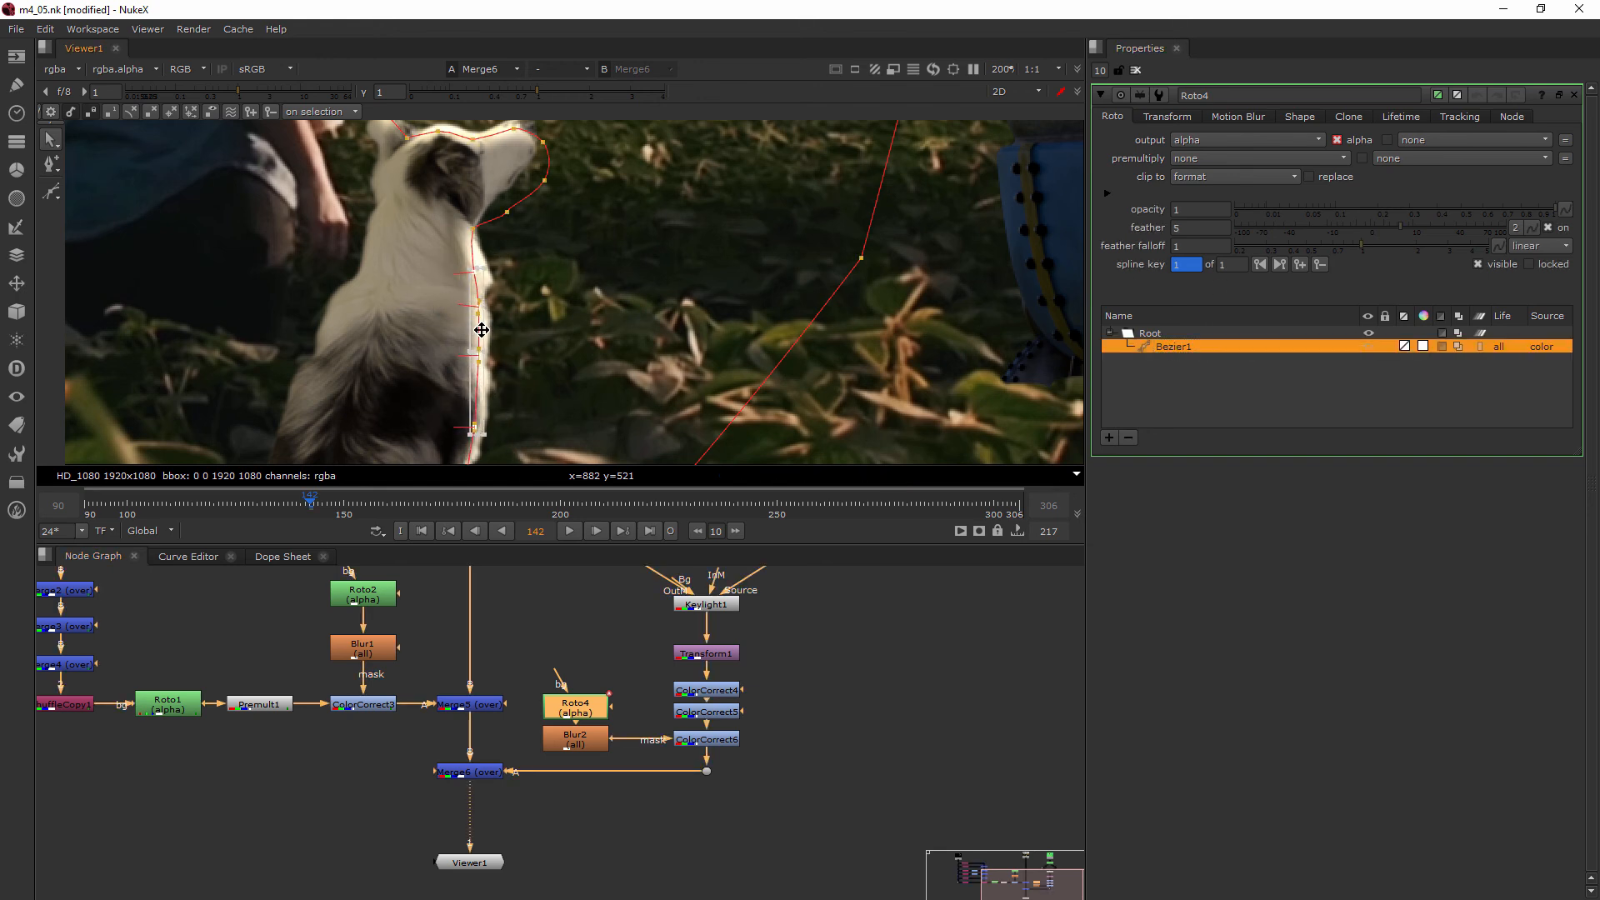
left_click(682, 349)
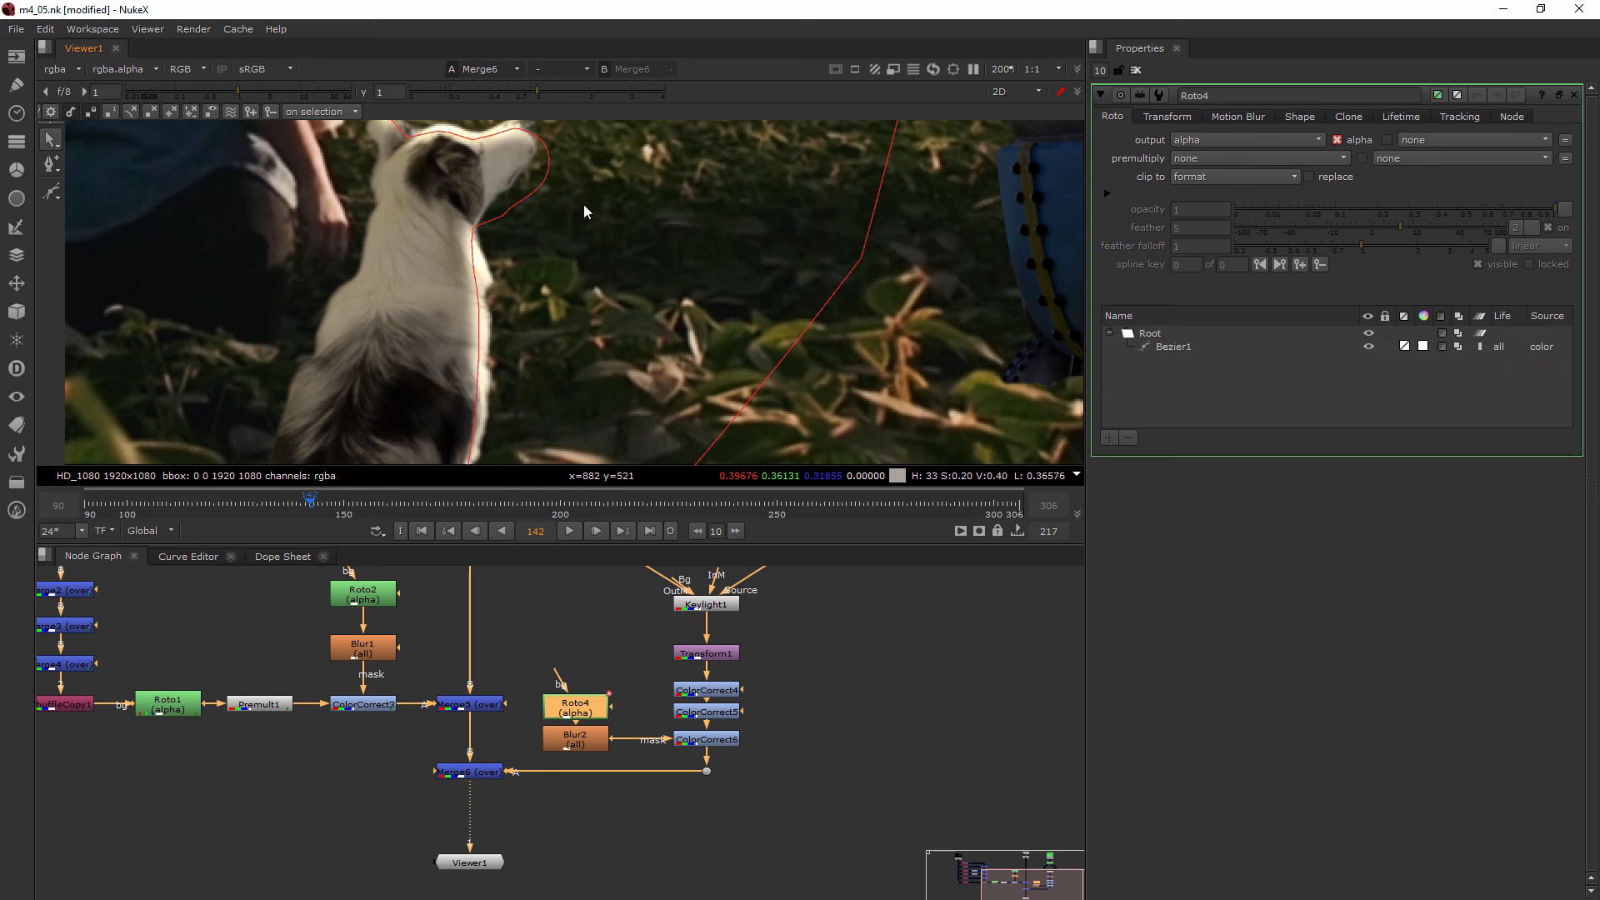
At frame 123, rotate and reposition Bezier1's head points as a group to follow the dog's head.
left_click_drag(277, 503, 165, 508)
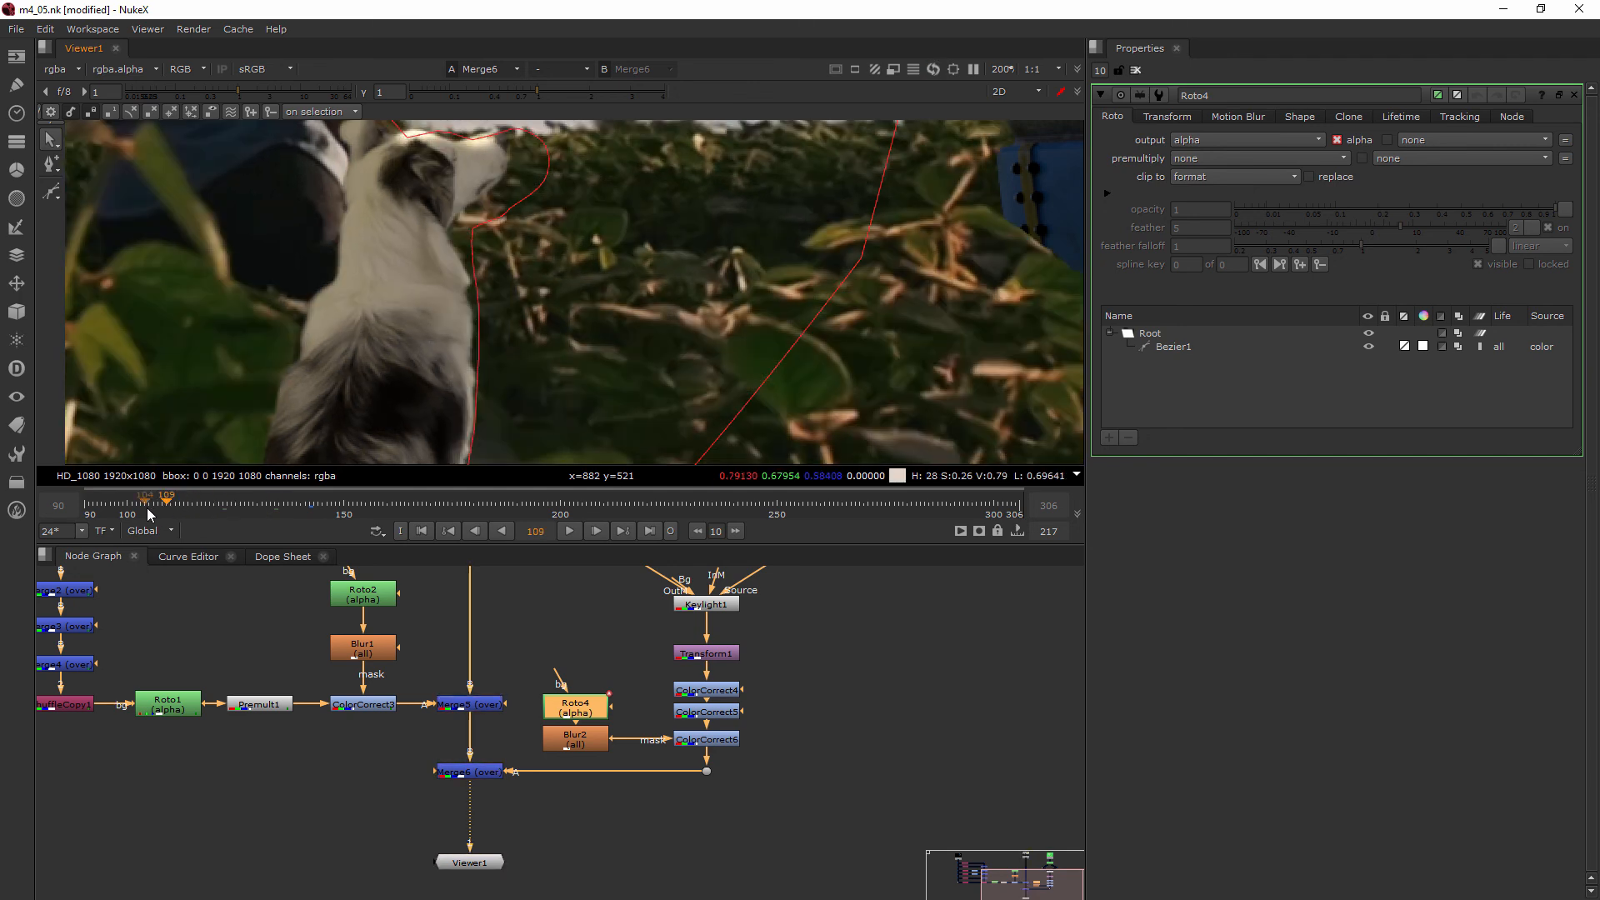
left_click(146, 507)
left_click_drag(118, 508, 227, 513)
left_click_drag(523, 262, 278, 383)
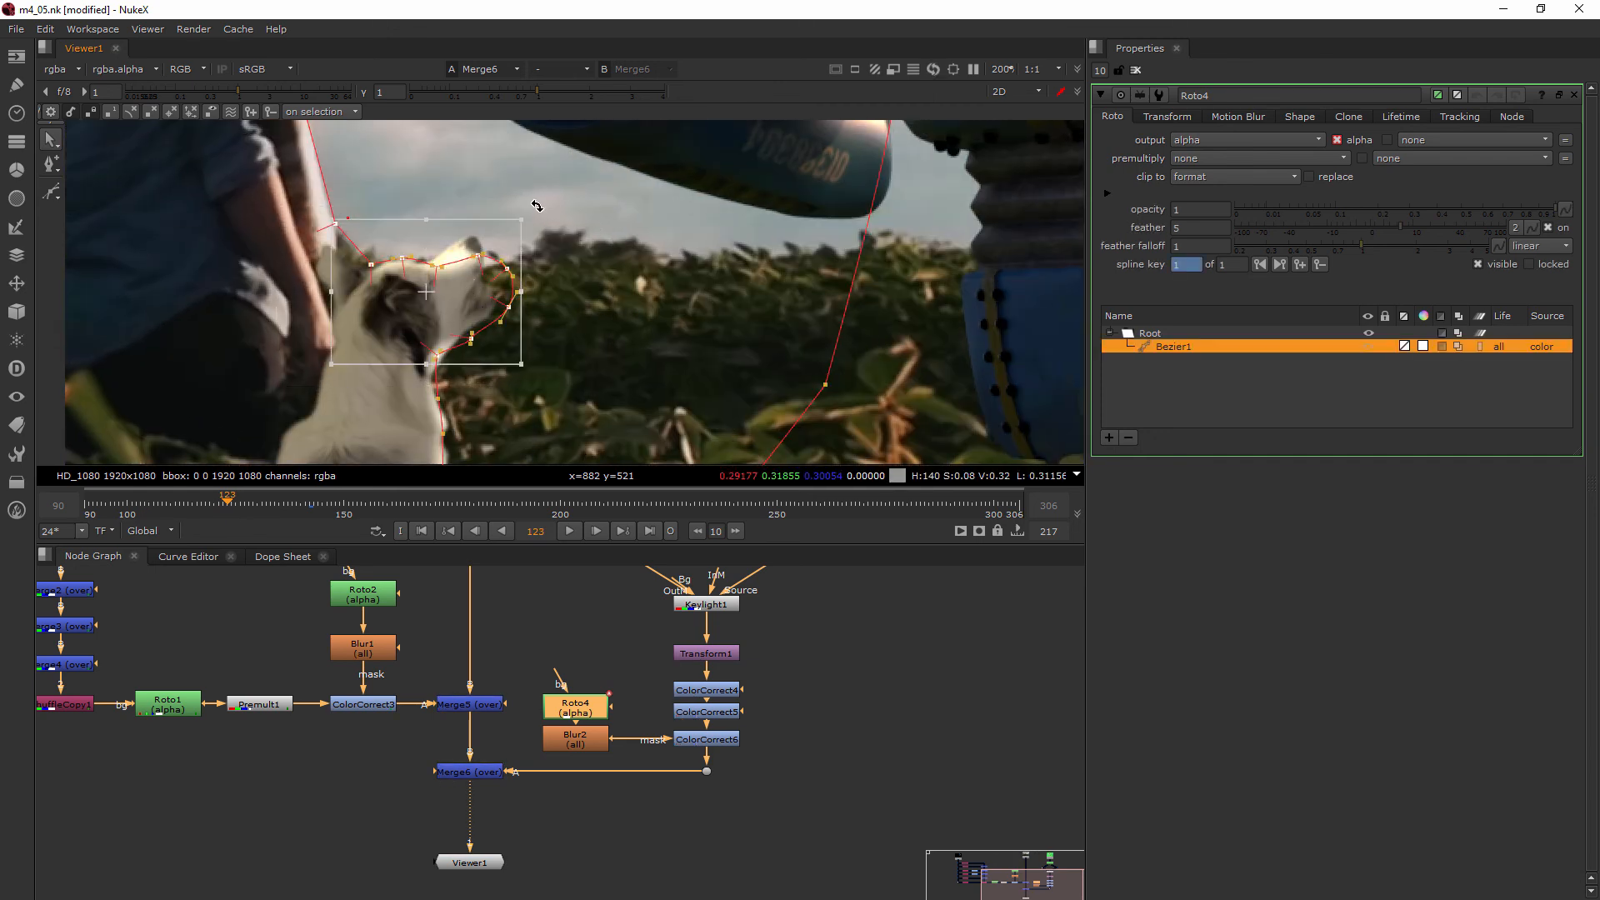
left_click_drag(531, 210, 512, 183)
left_click_drag(444, 260, 446, 263)
left_click(534, 335)
Shift Bezier1's points along the dog's neck and chest to match its edge at frame 123.
middle_click_drag(532, 350, 510, 254)
scroll(541, 358, "down", 1)
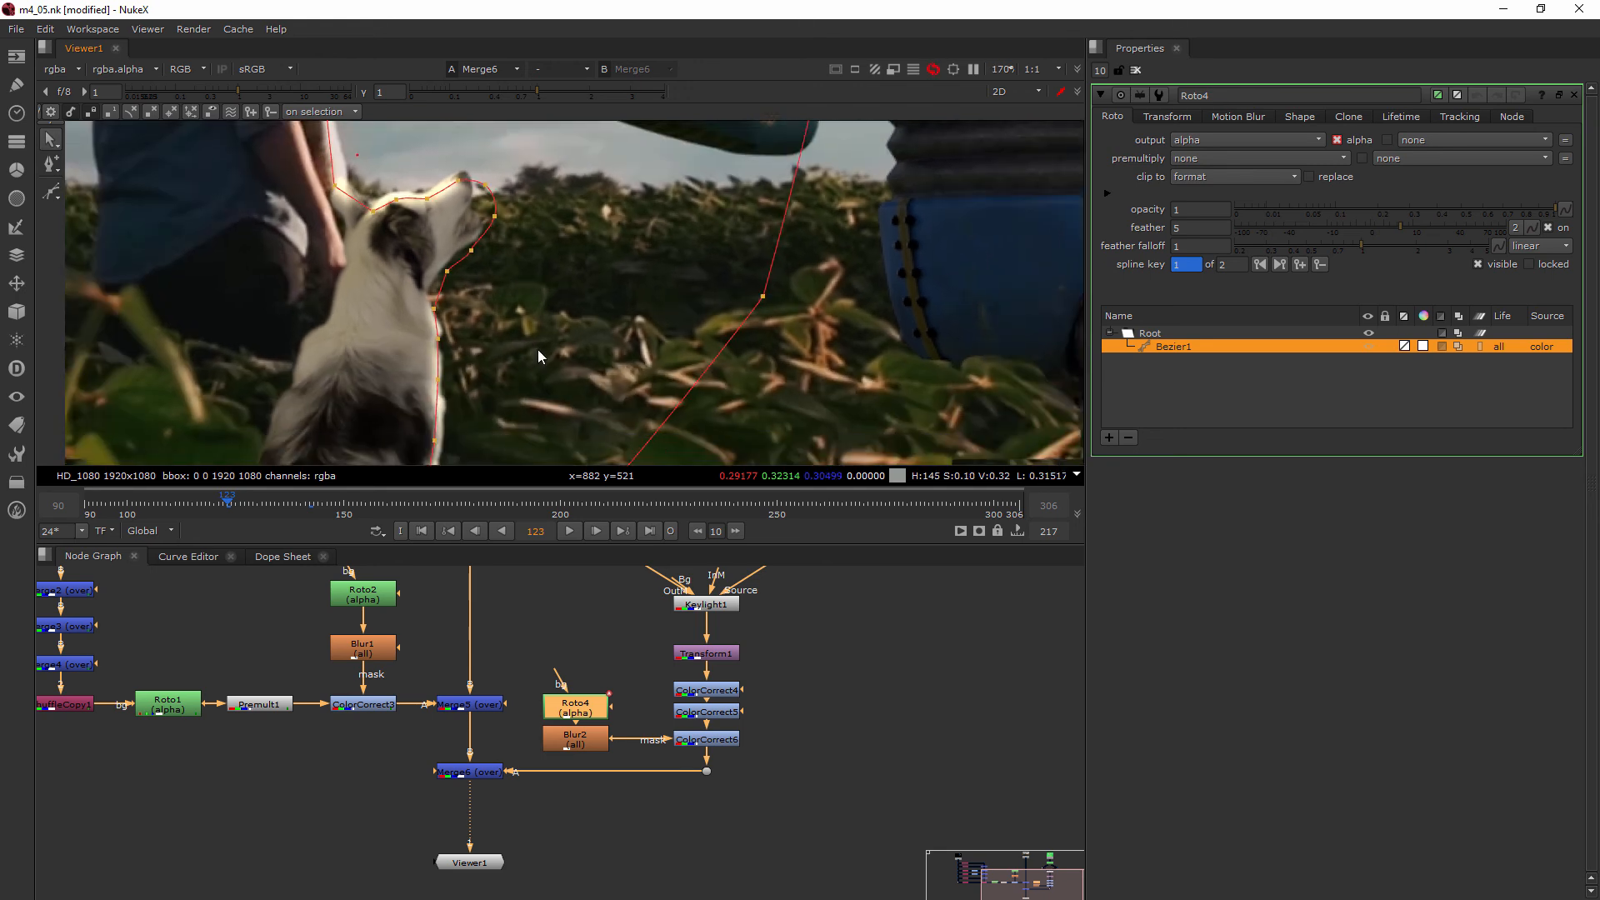
middle_click_drag(541, 359, 525, 305)
left_click_drag(426, 351, 358, 453)
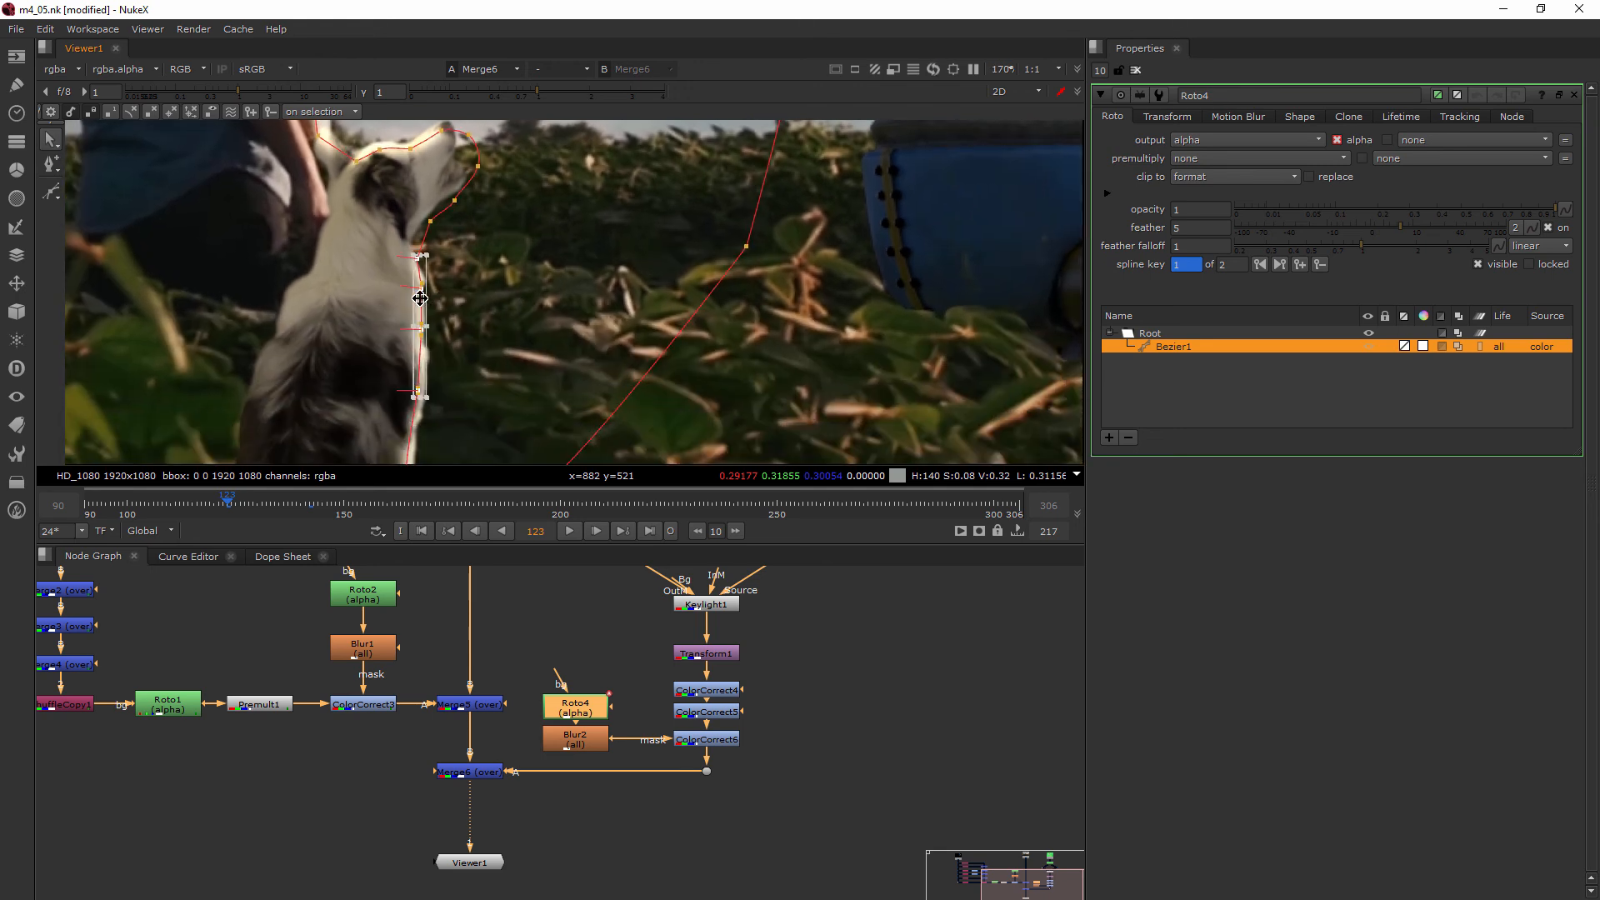
scroll(417, 299, "up", 3)
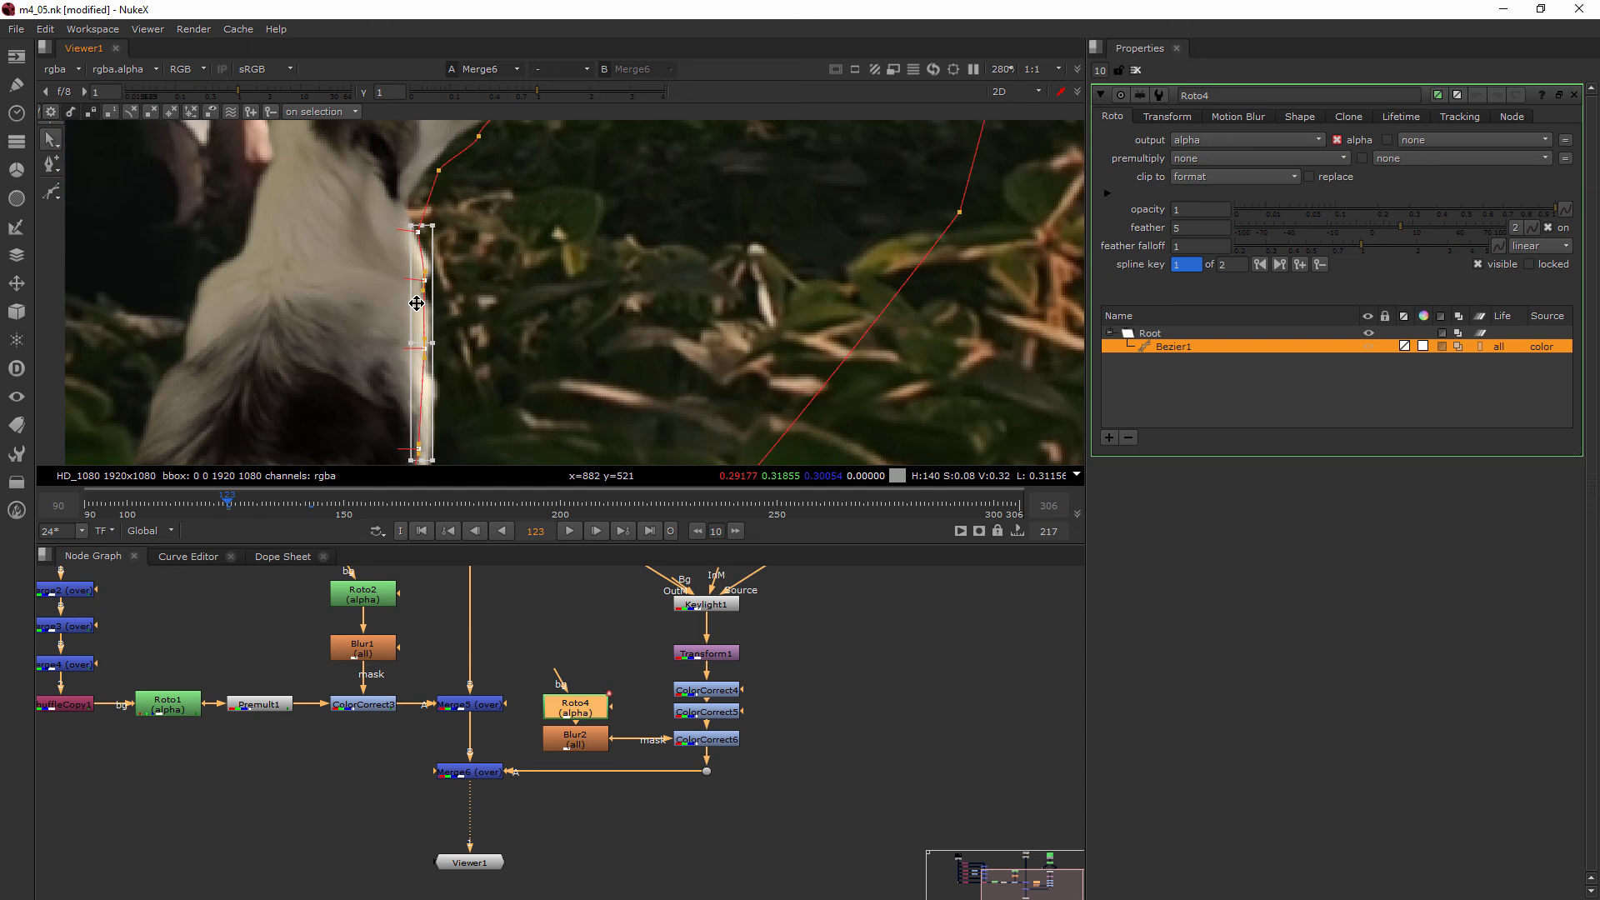
scroll(542, 298, "down", 3)
left_click(562, 302)
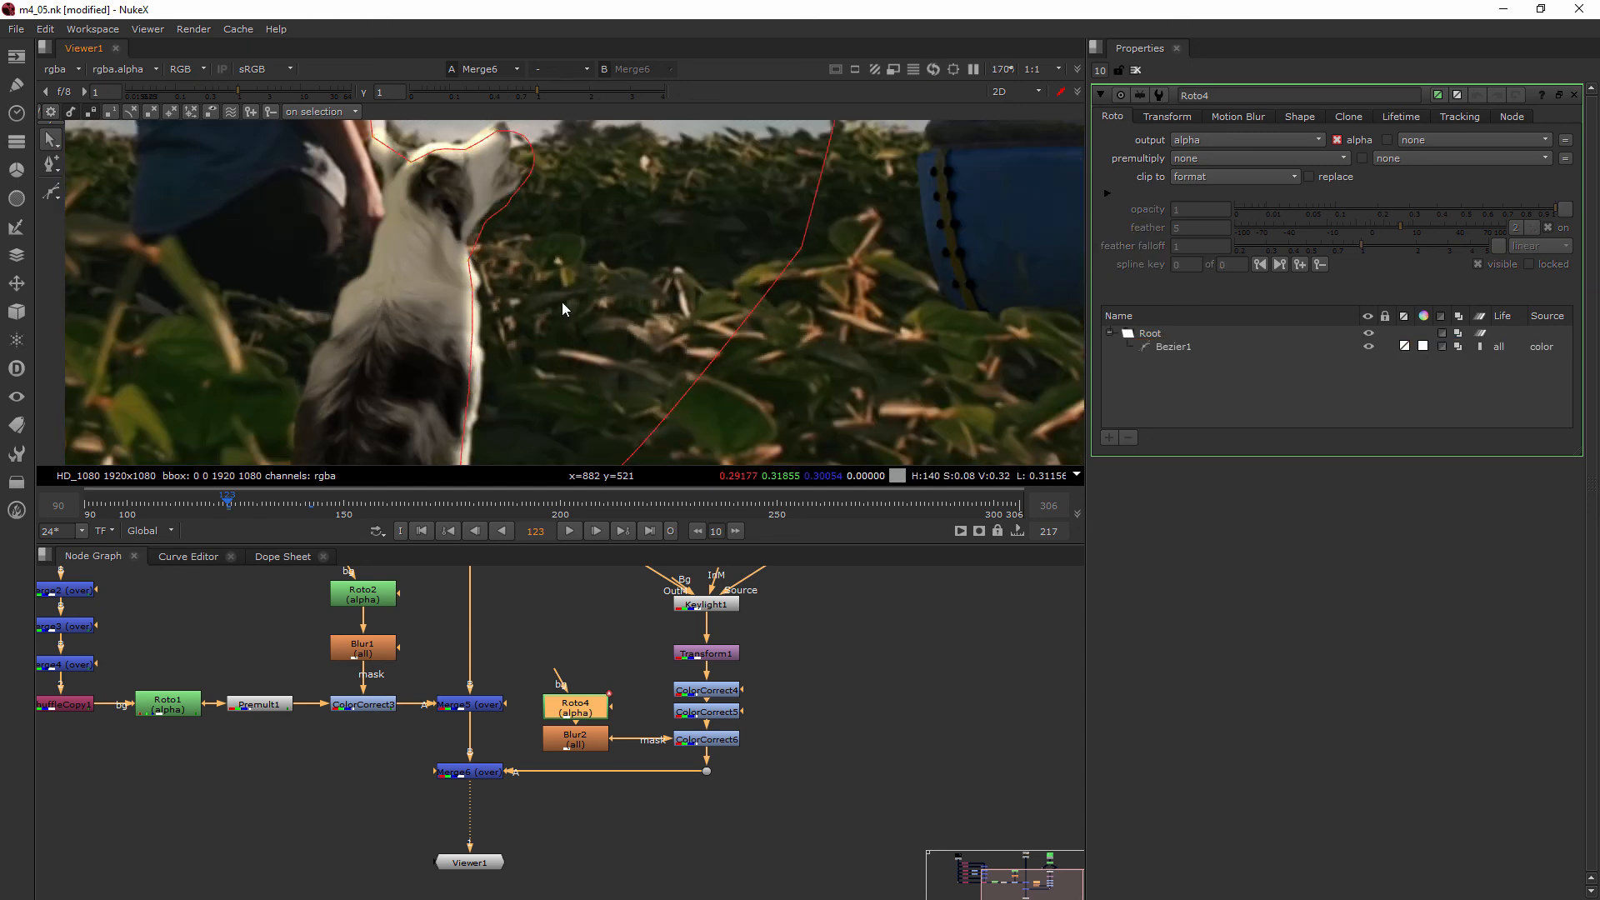
In the Dope Sheet, move the later of Roto4's two Bezier1 keyframes to frame 133.
left_click(268, 512)
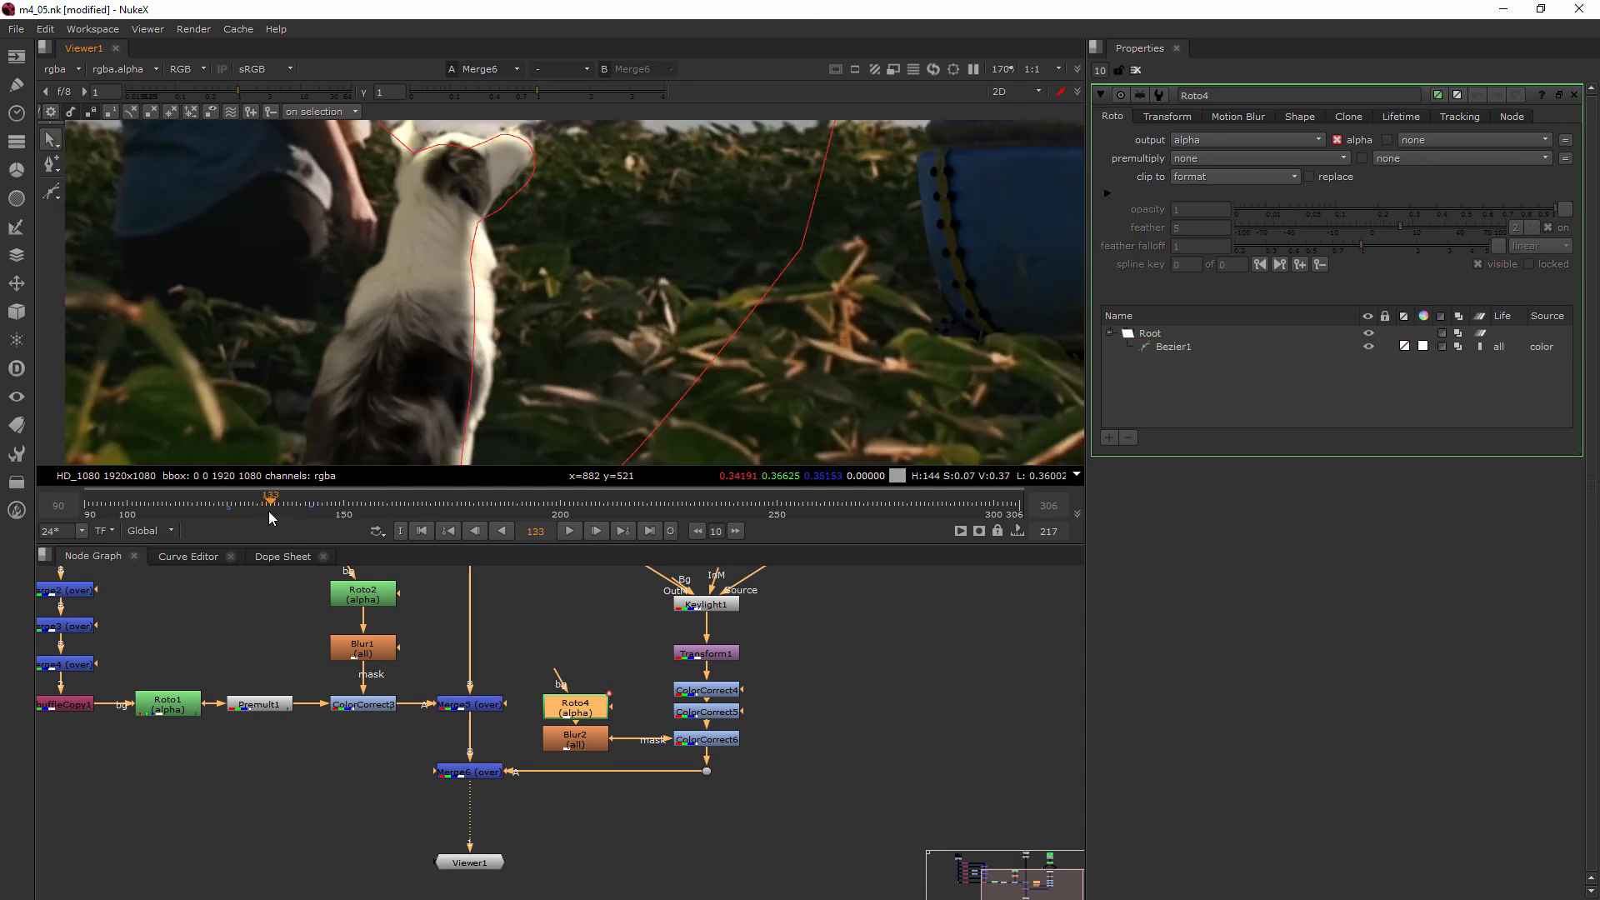
mouse_move(267, 512)
left_mouse_down()
mouse_move(238, 506)
mouse_move(303, 527)
mouse_move(272, 522)
left_mouse_up()
left_click(280, 557)
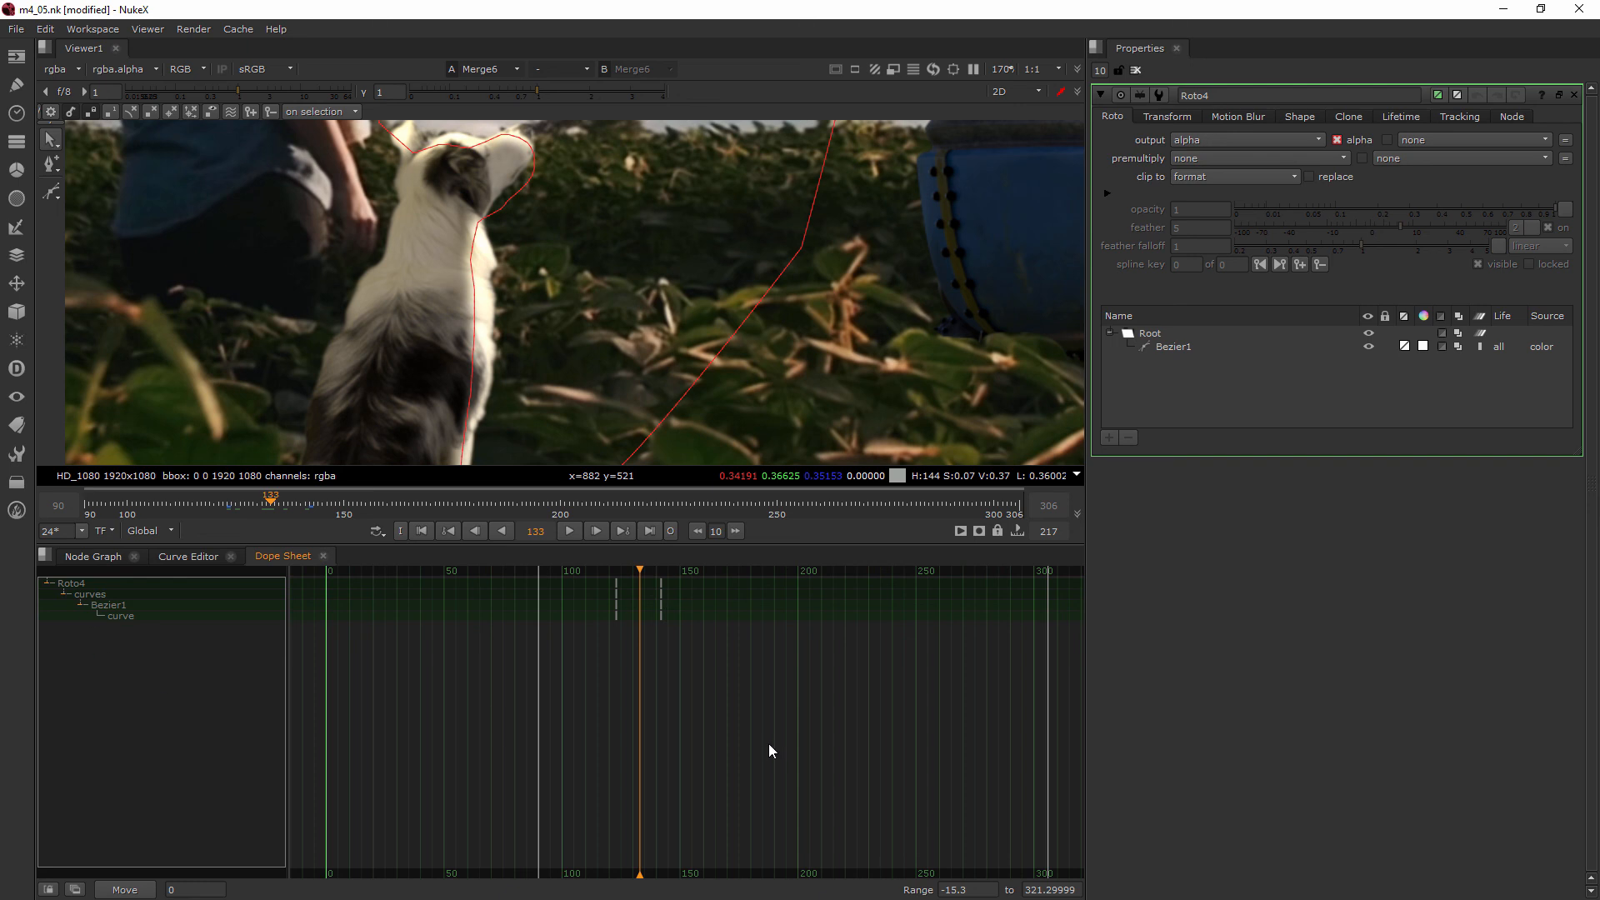
left_click_drag(684, 653, 632, 565)
left_click_drag(700, 678, 636, 608)
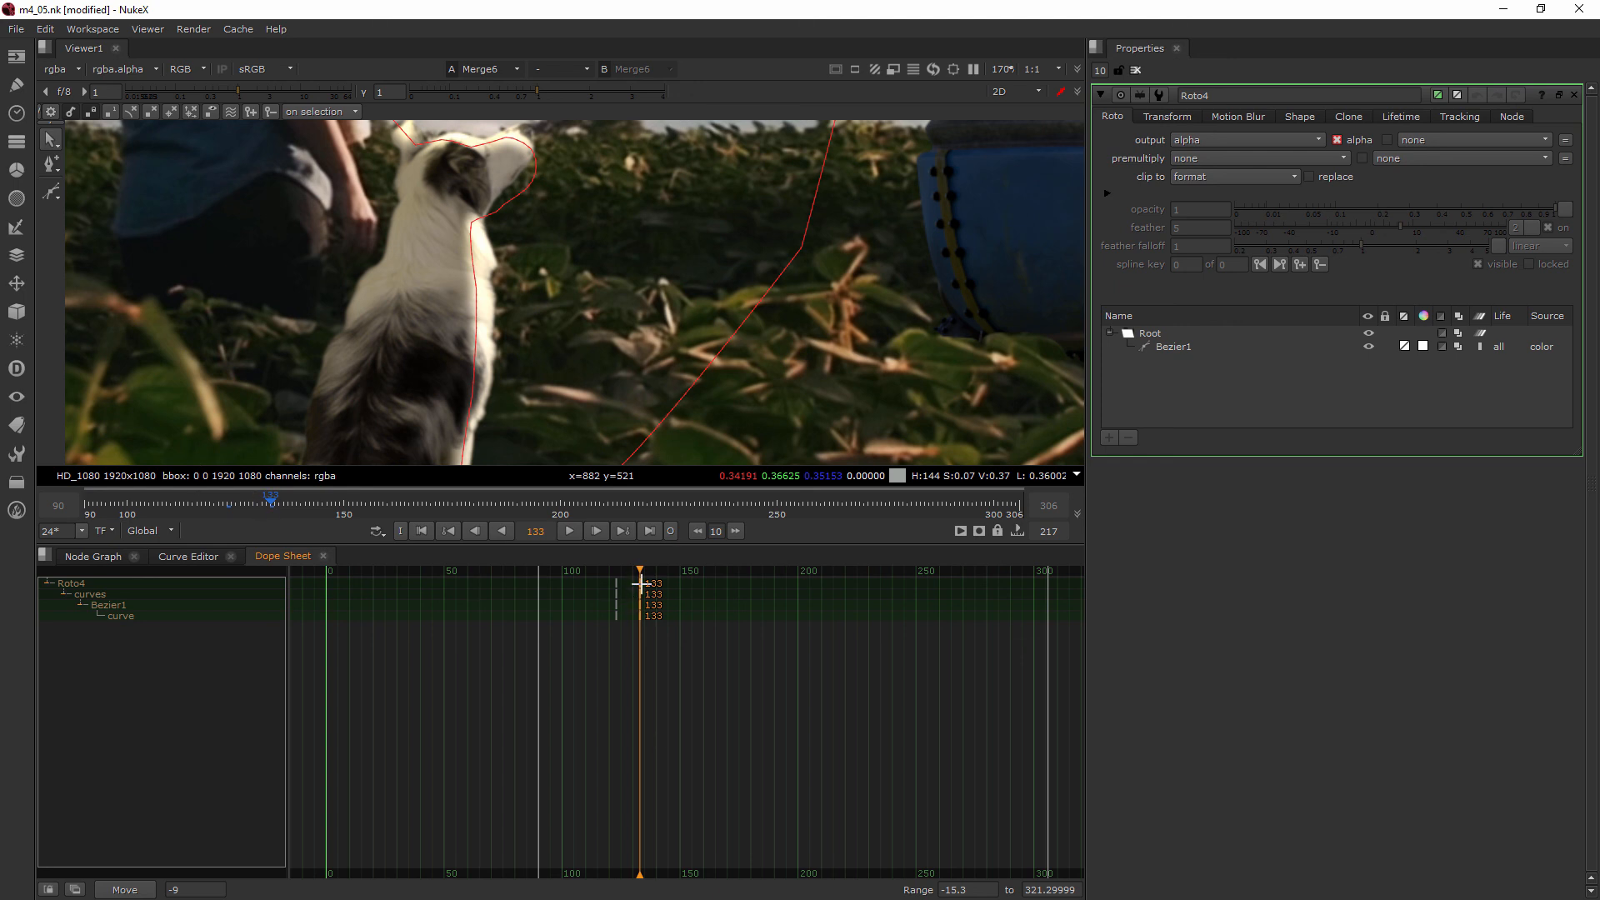
At frame 113, move and rotate Bezier1's head points as a group to fit the dog's head.
mouse_move(635, 577)
left_mouse_down()
mouse_move(579, 579)
mouse_move(631, 591)
mouse_move(594, 599)
left_mouse_up()
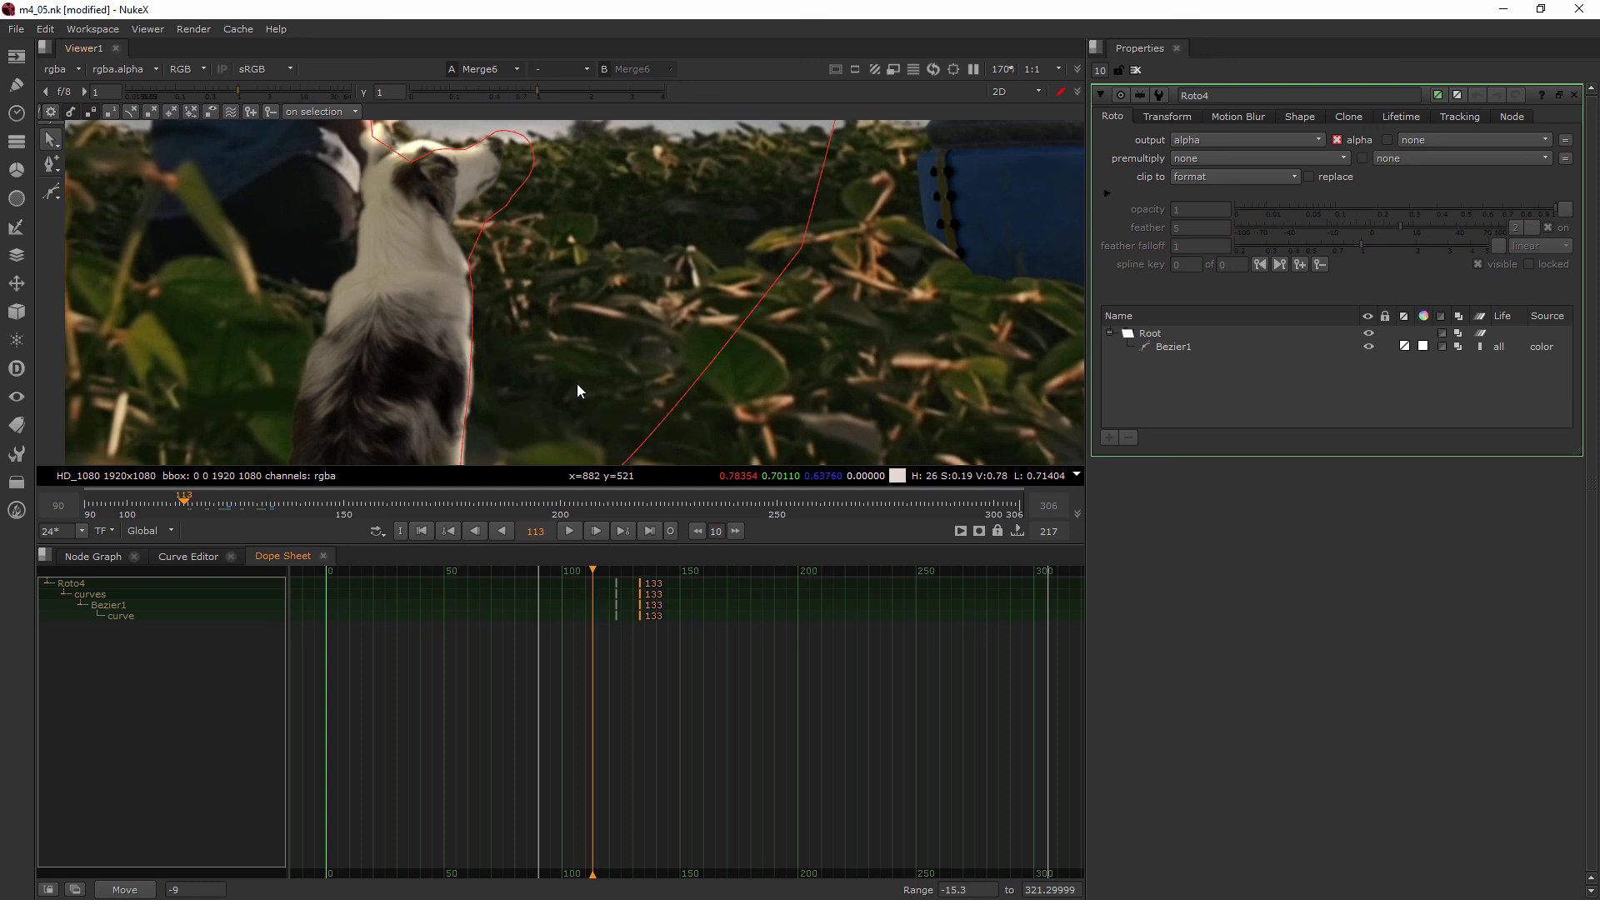
scroll(566, 338, "down", 1)
middle_click_drag(563, 235, 588, 312)
left_click_drag(592, 229, 380, 359)
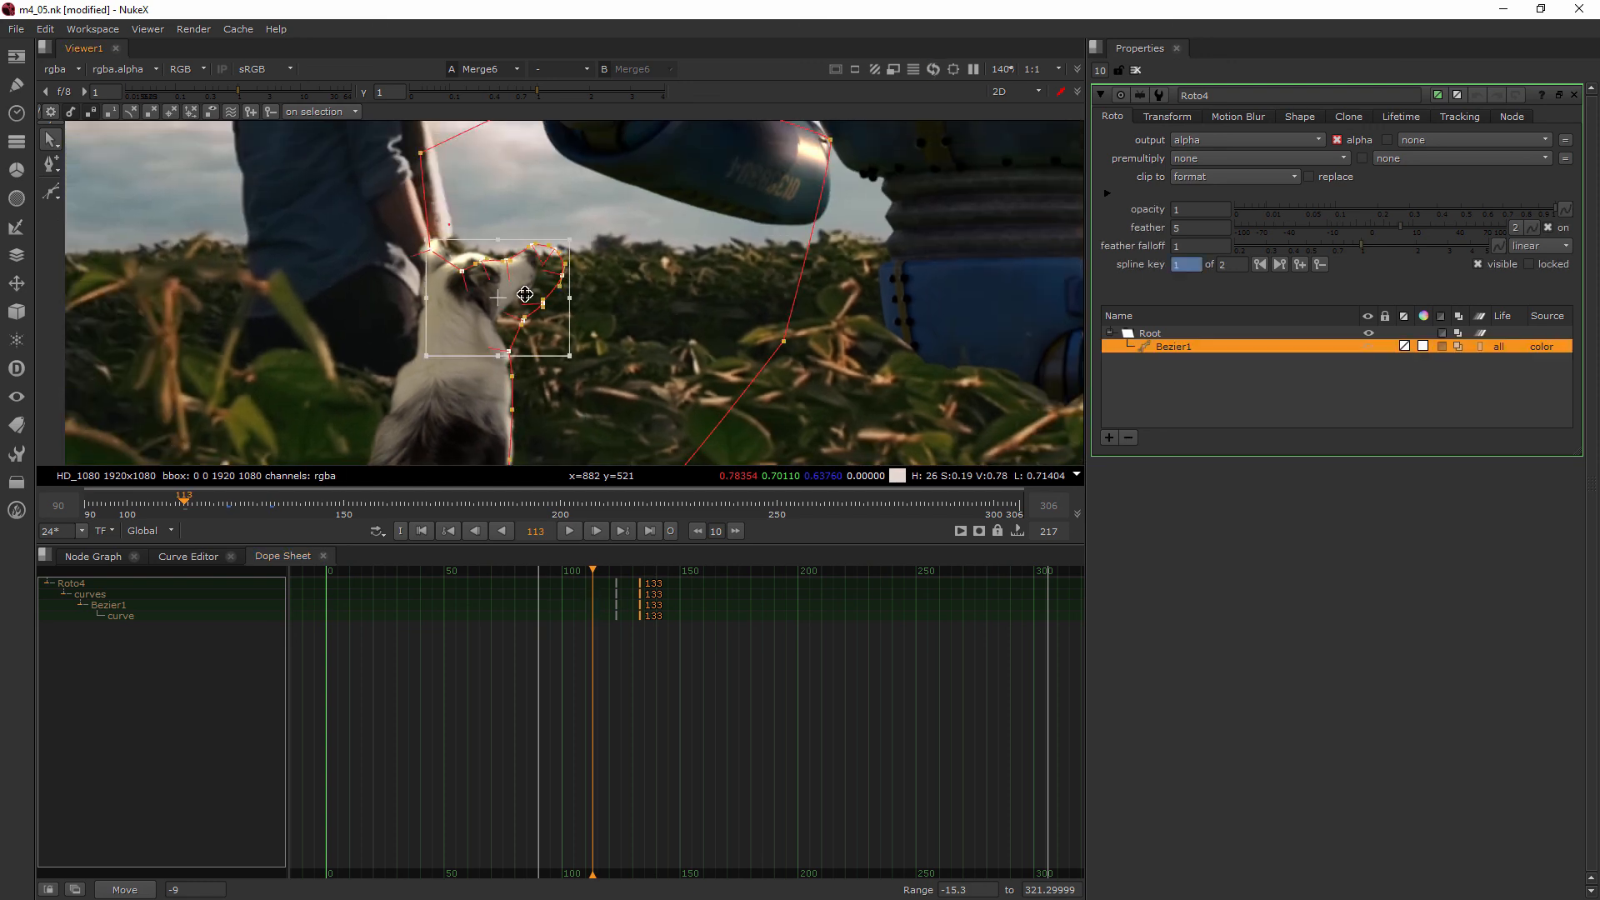
scroll(527, 274, "up", 3)
left_click_drag(528, 275, 518, 277)
left_click_drag(590, 211, 603, 231)
left_click(669, 307)
Reposition Bezier1's group of neck and chest points to follow the dog's body at frame 113.
scroll(554, 401, "down", 2)
middle_click_drag(554, 396, 541, 276)
left_click_drag(556, 270, 440, 453)
middle_click_drag(497, 307, 505, 360)
left_click_drag(506, 360, 494, 338)
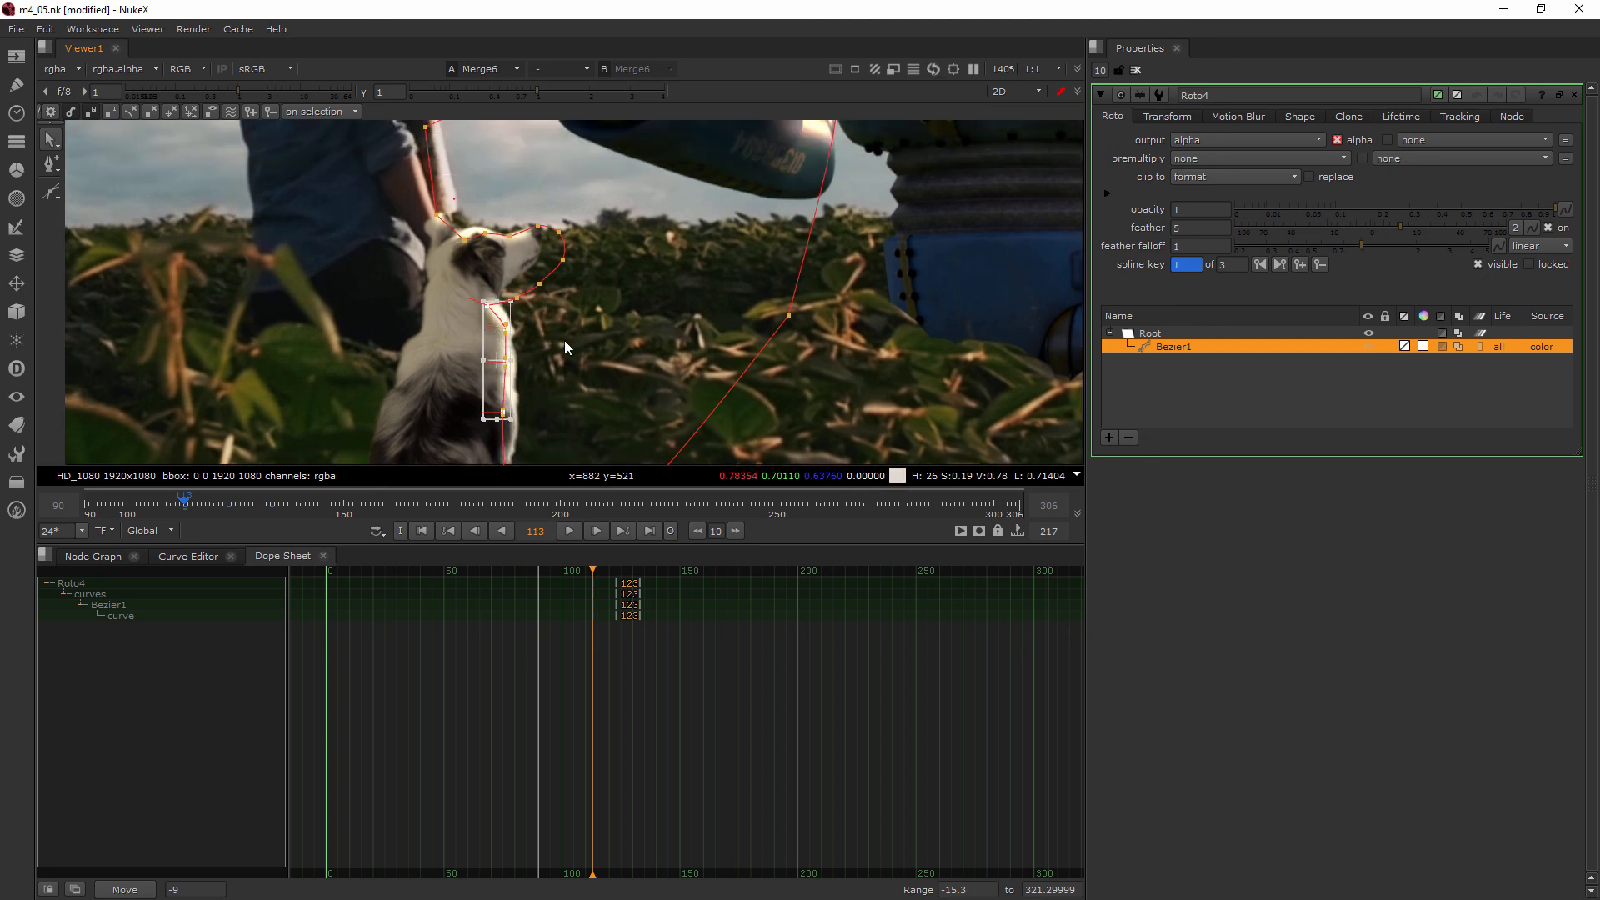
Adjust the individual Bezier1 points under the dog's chin and at its throat at frame 113, and deselect the shape.
middle_click_drag(559, 343, 557, 373)
scroll(527, 347, "up", 3)
left_click(499, 289)
left_click_drag(500, 293, 508, 260)
left_click_drag(415, 309, 439, 300)
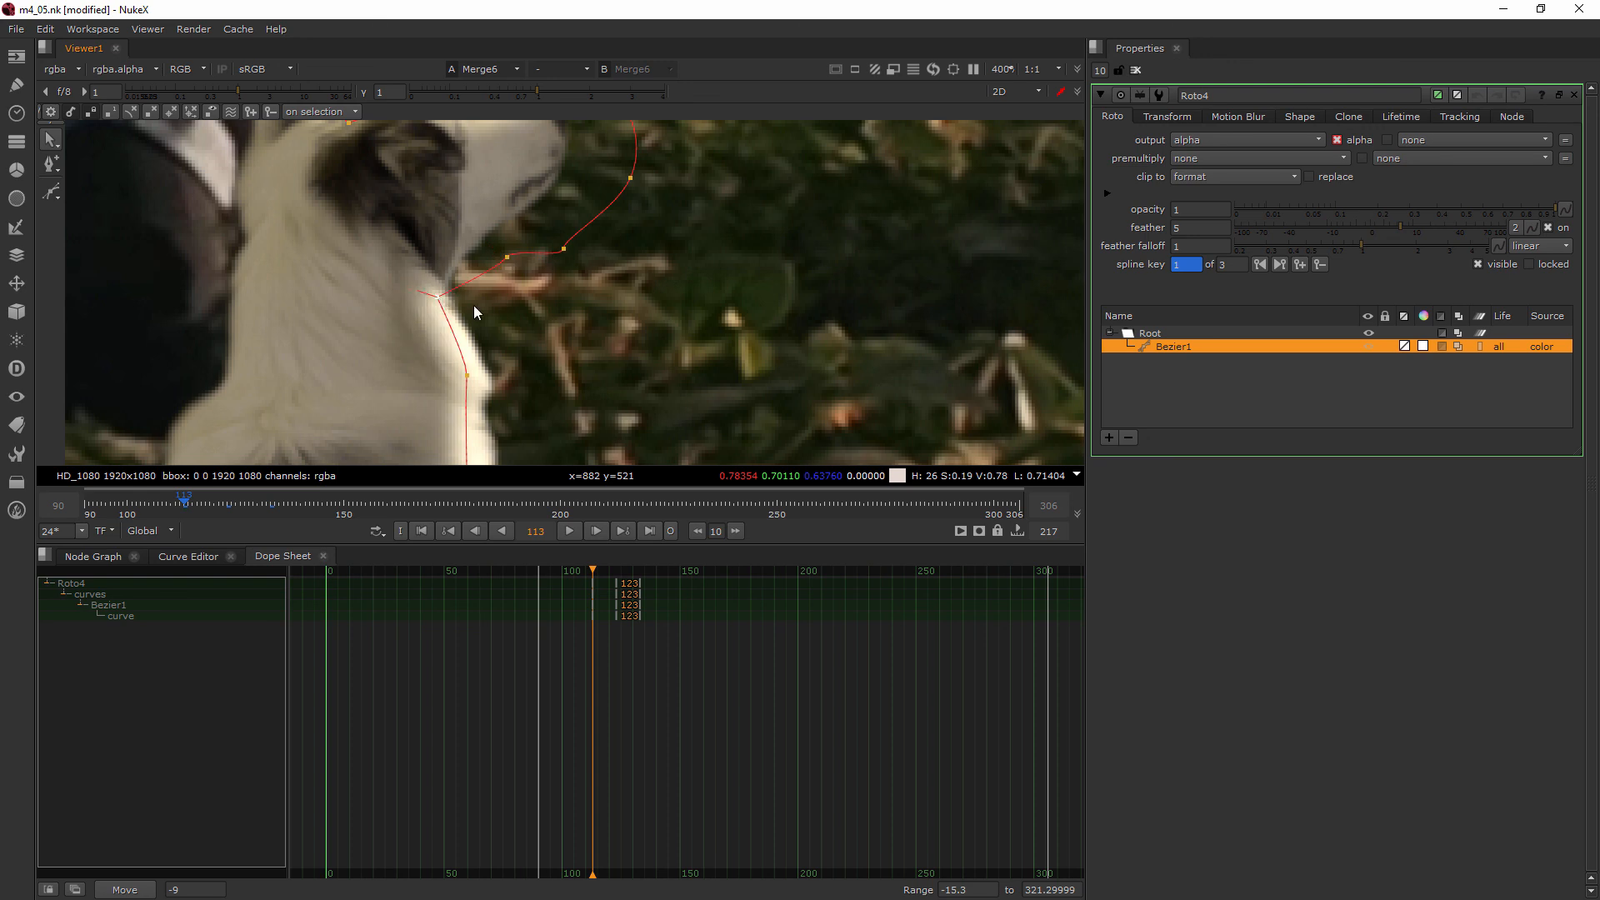
scroll(568, 320, "down", 3)
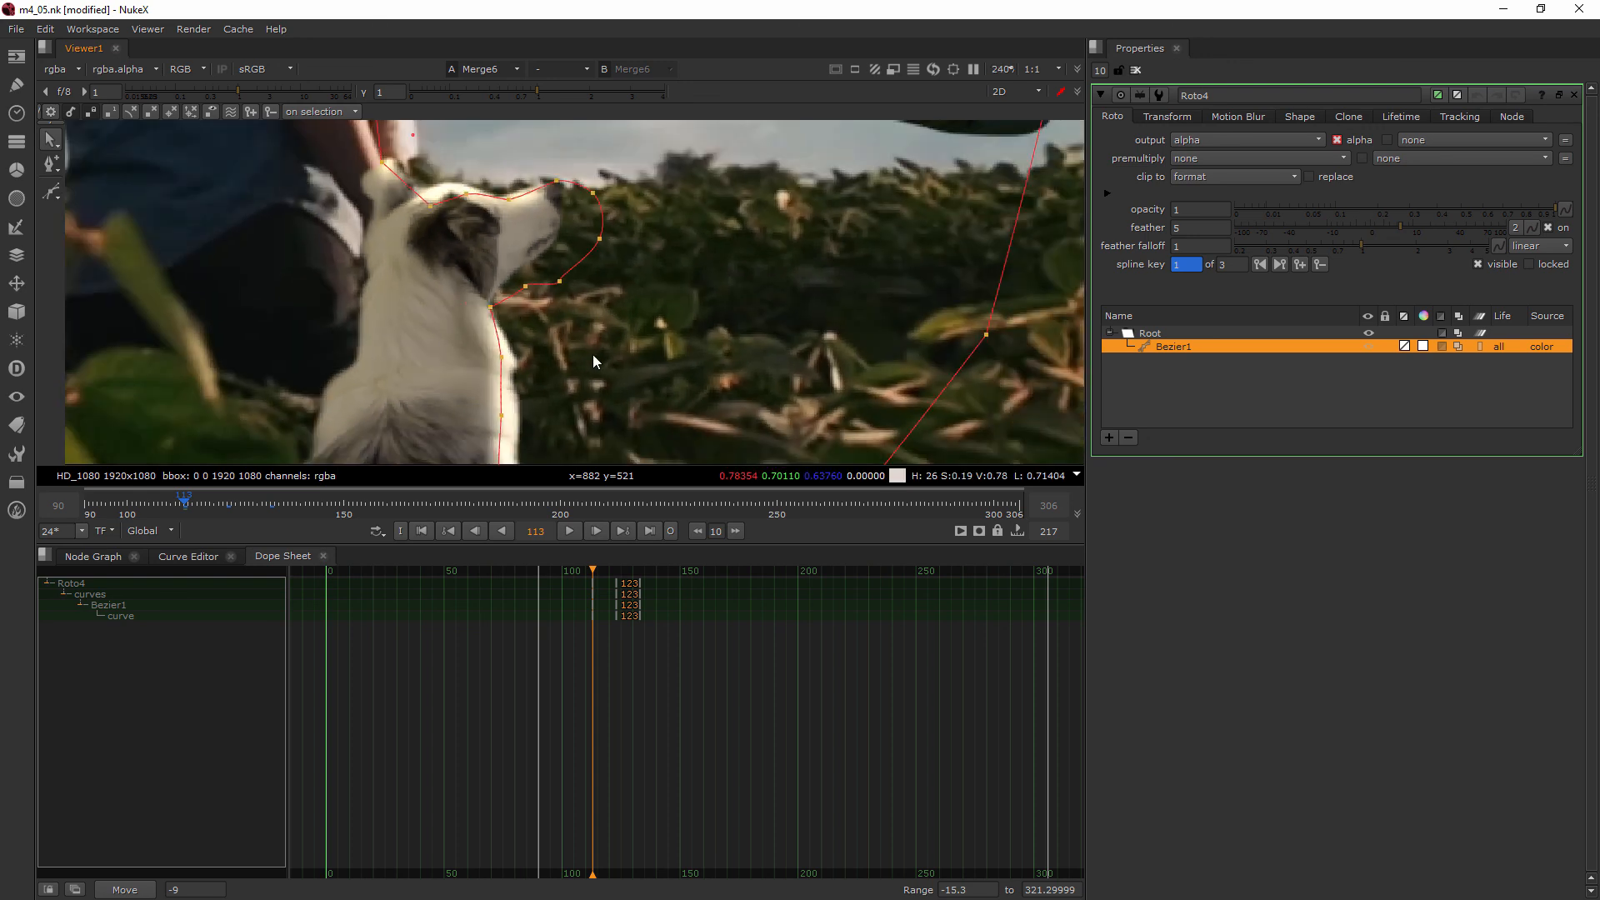
scroll(604, 359, "down", 3)
left_click(615, 373)
scroll(642, 387, "down", 3)
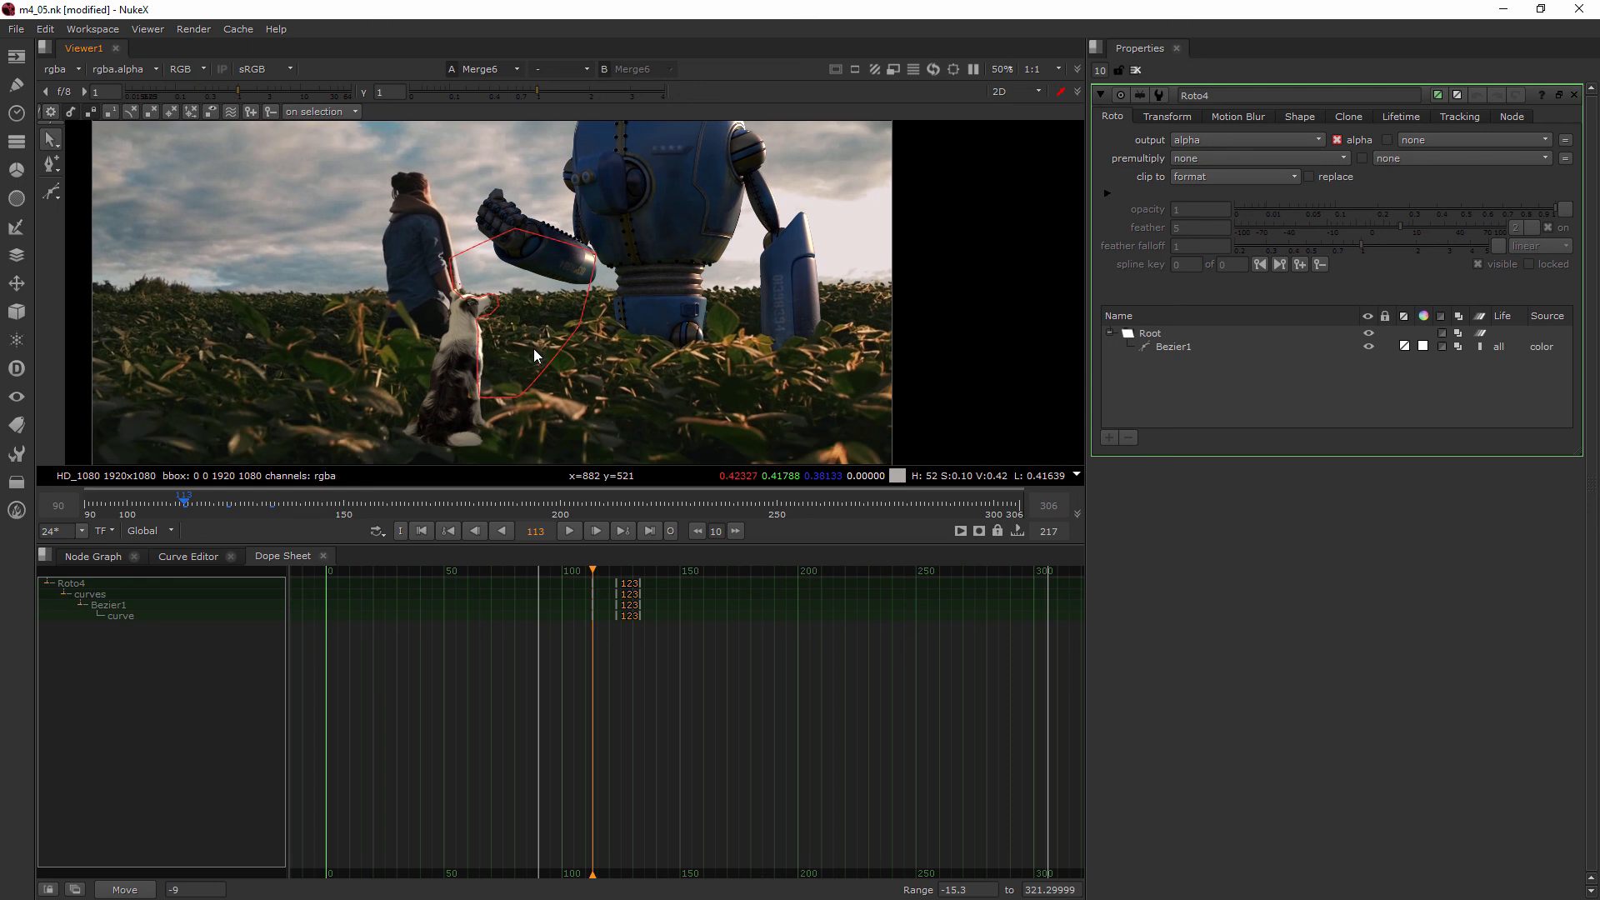
Close all node properties, review the dog's rim light up to frame 126, and return to the Node Graph.
left_click(1135, 71)
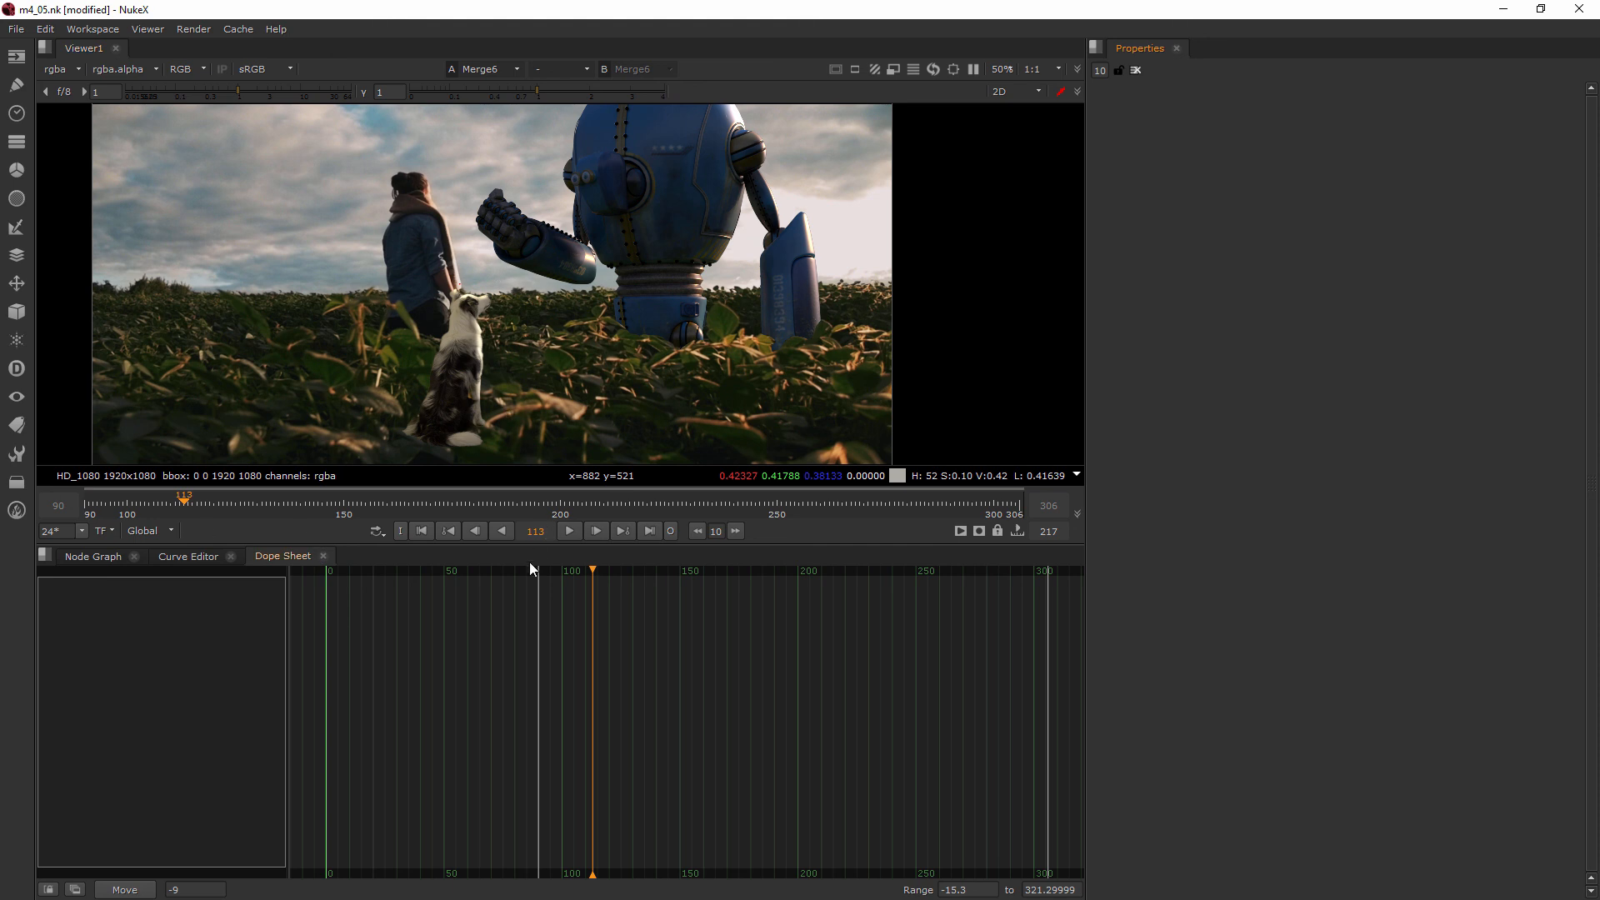
mouse_move(252, 506)
left_mouse_down()
mouse_move(772, 510)
mouse_move(208, 526)
mouse_move(783, 523)
mouse_move(178, 538)
mouse_move(240, 534)
left_mouse_up()
left_click(94, 557)
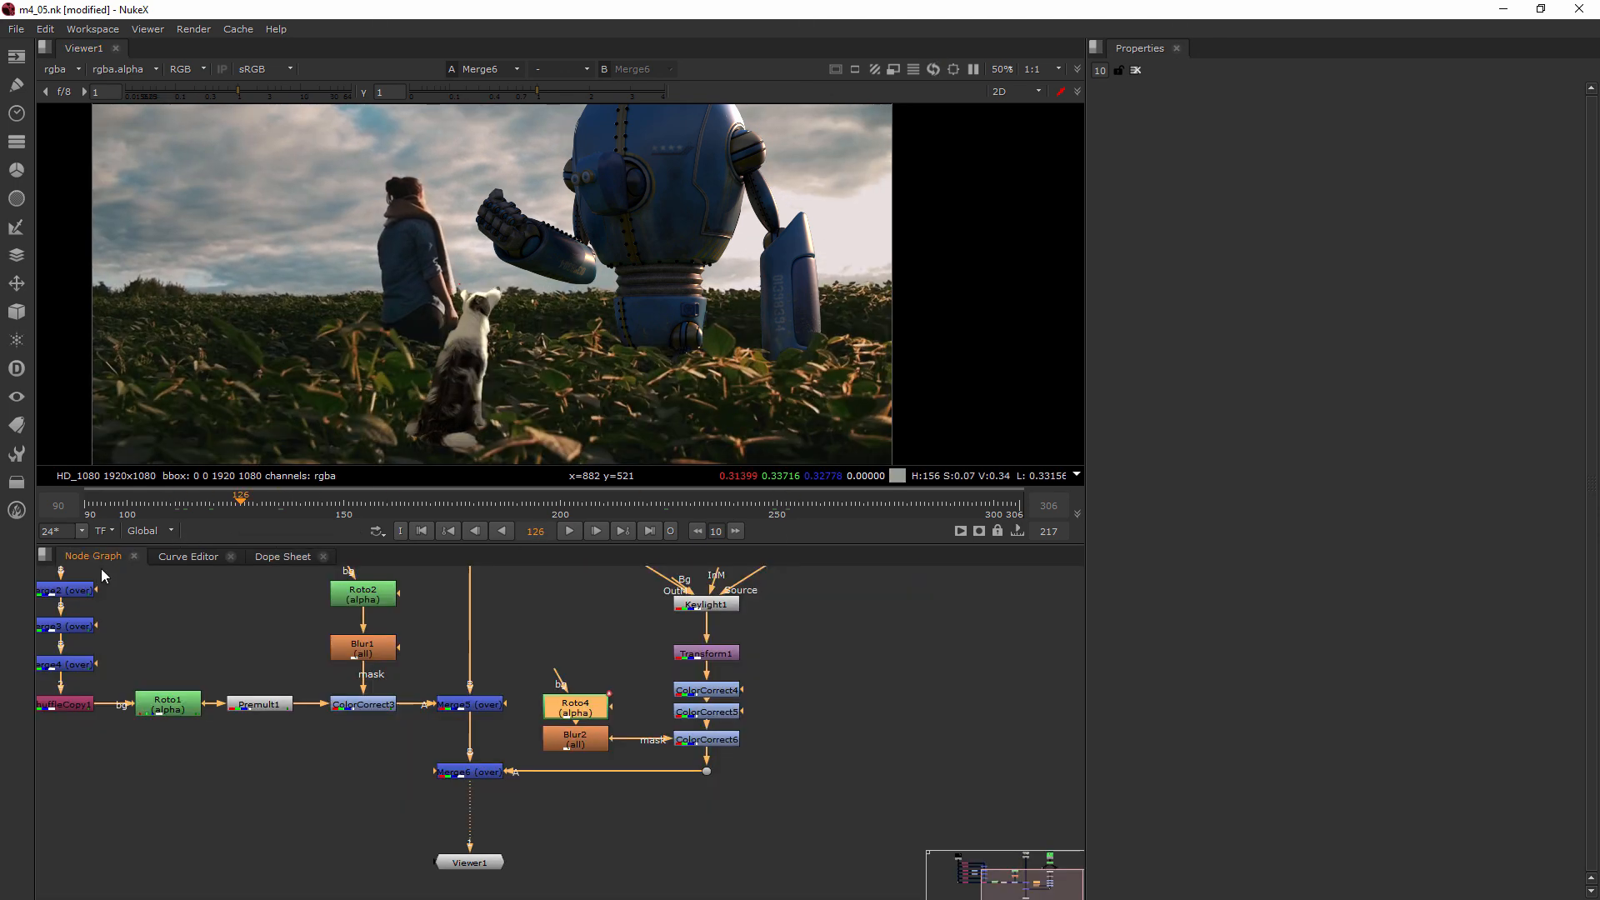
Reopen Roto4 and scrub to frame 148 to examine how the mask lines up with the dog.
double_click(590, 710)
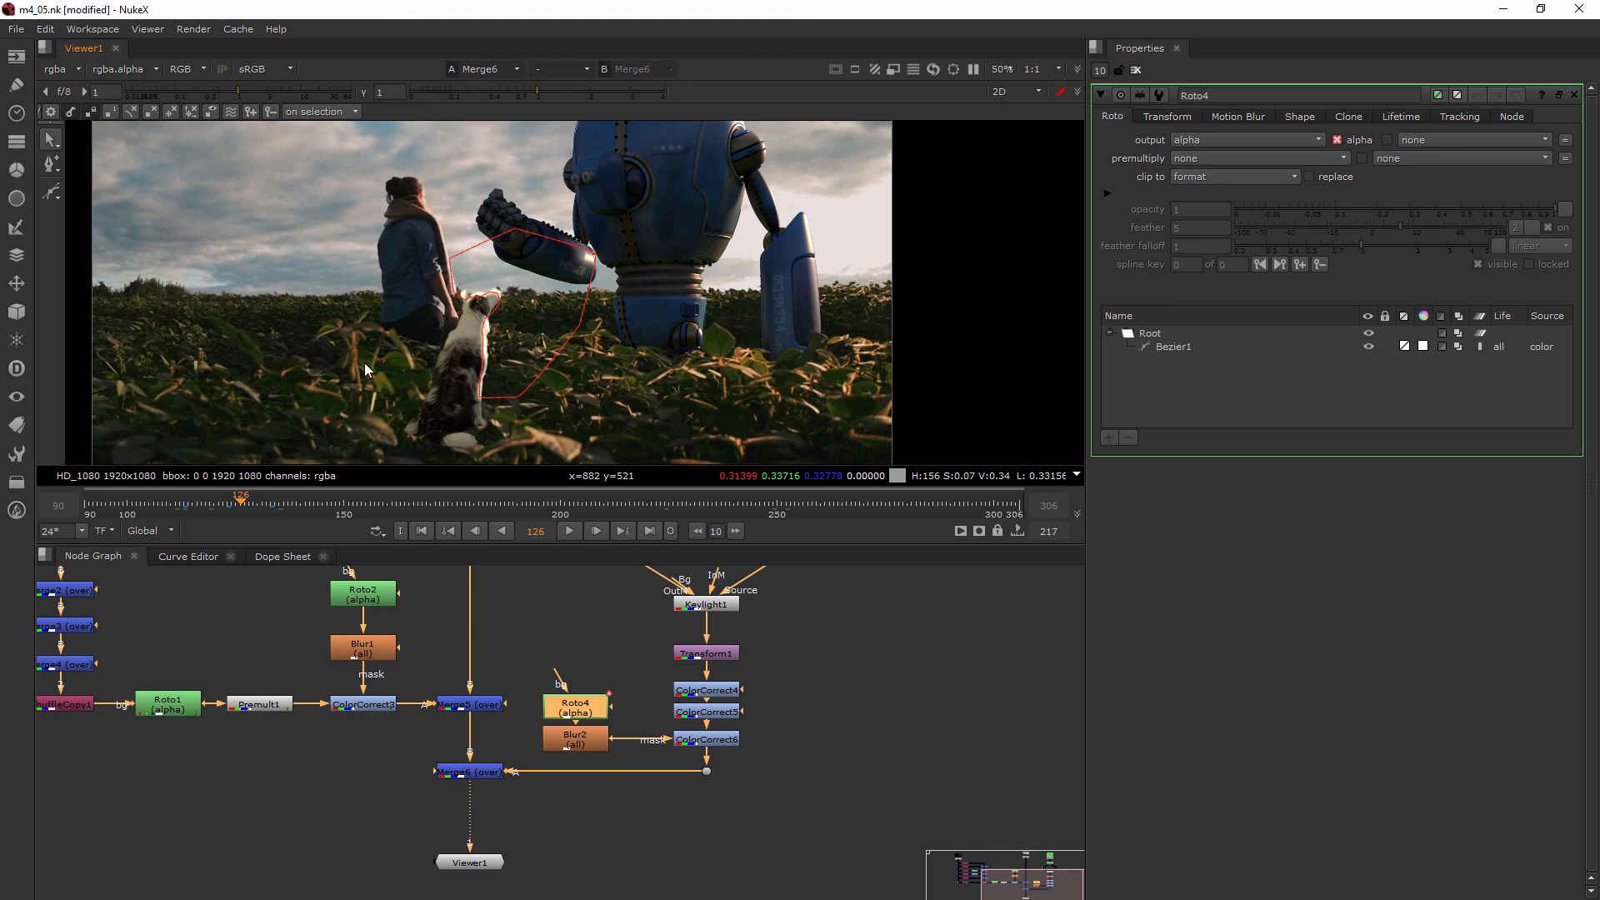
left_click(709, 510)
left_click_drag(708, 510, 335, 501)
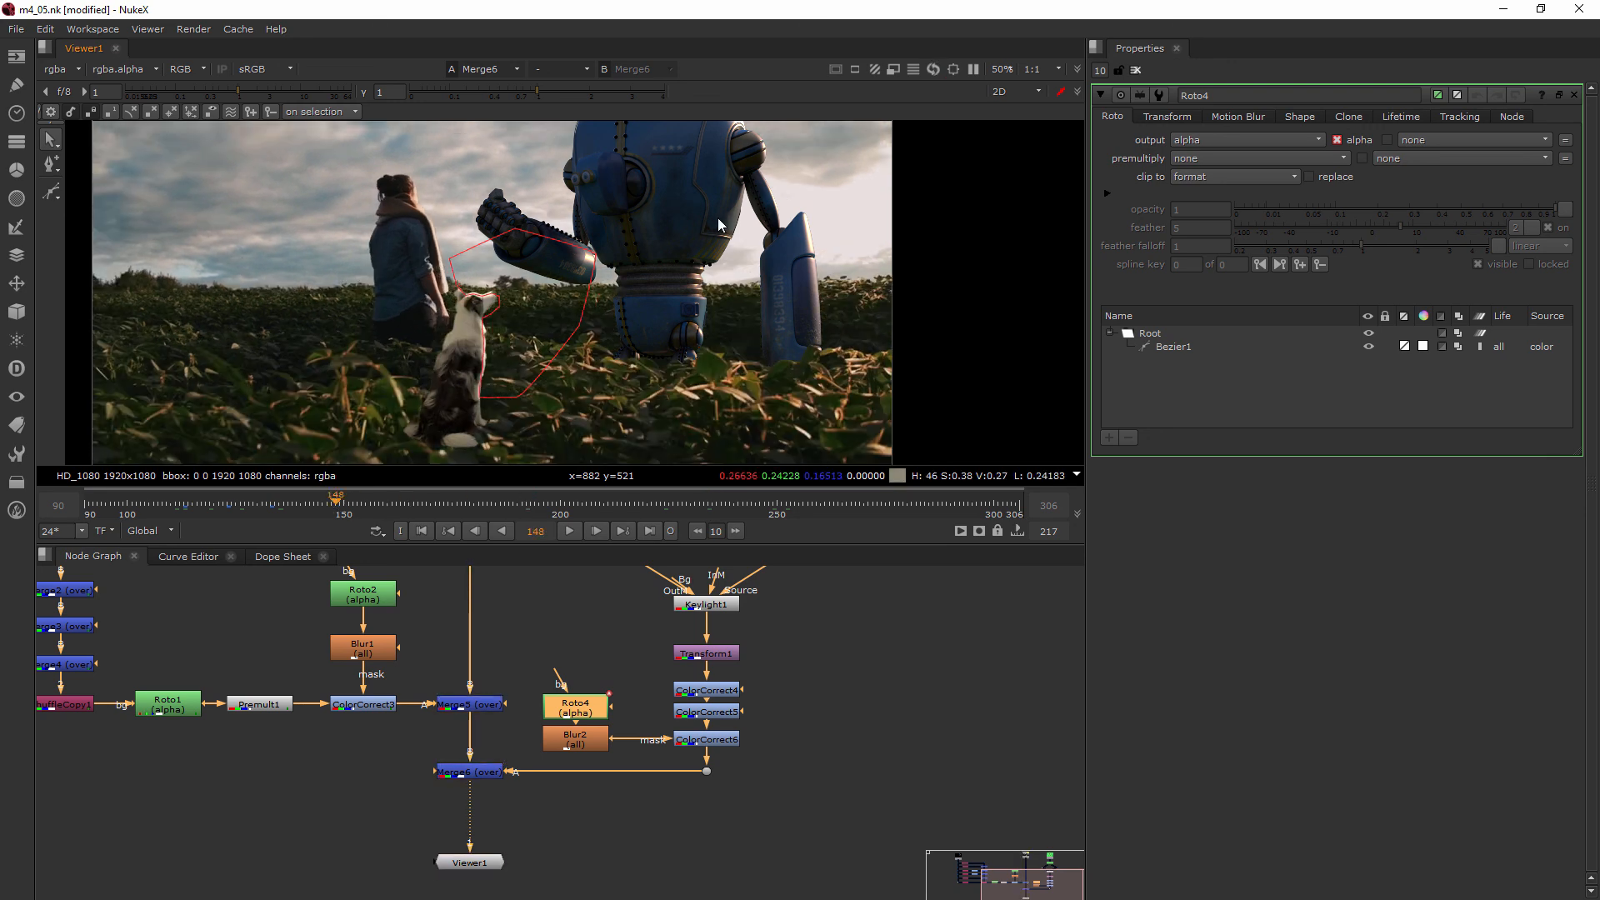